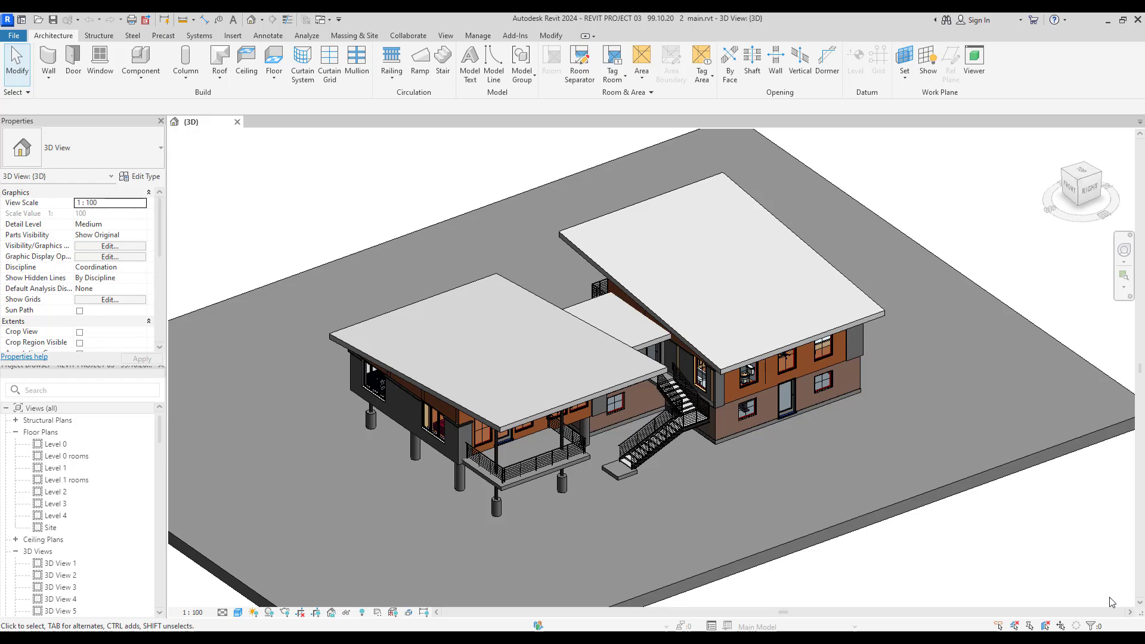
Change the 3D view's visual style to Hidden Line
middle_click_drag(1113, 602, 911, 483, "shift")
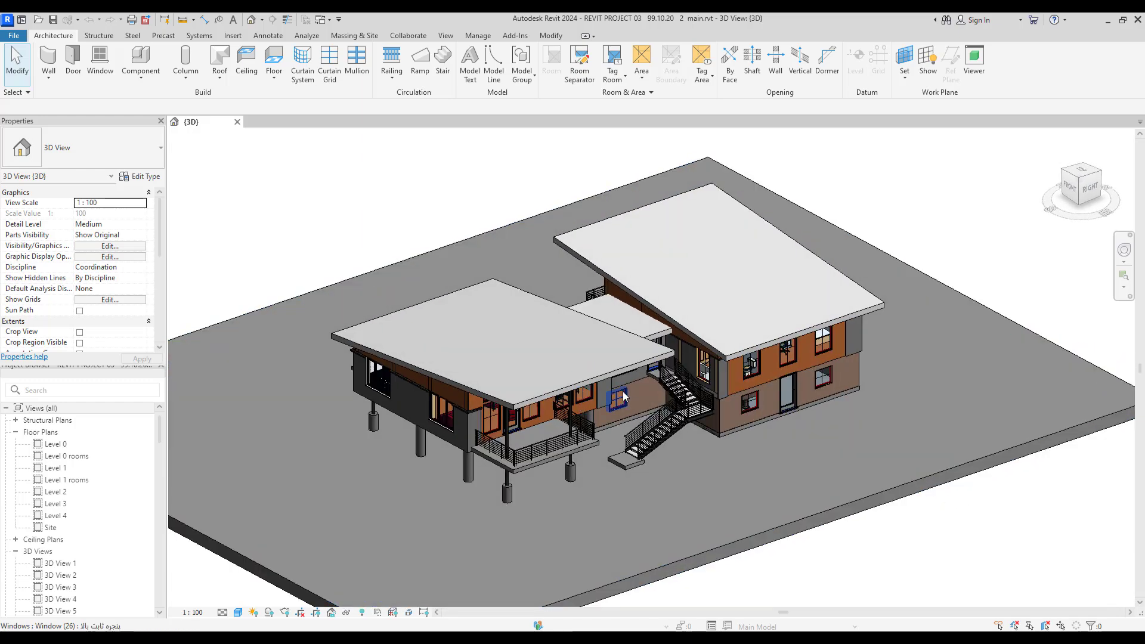
scroll(644, 381, "up", 2)
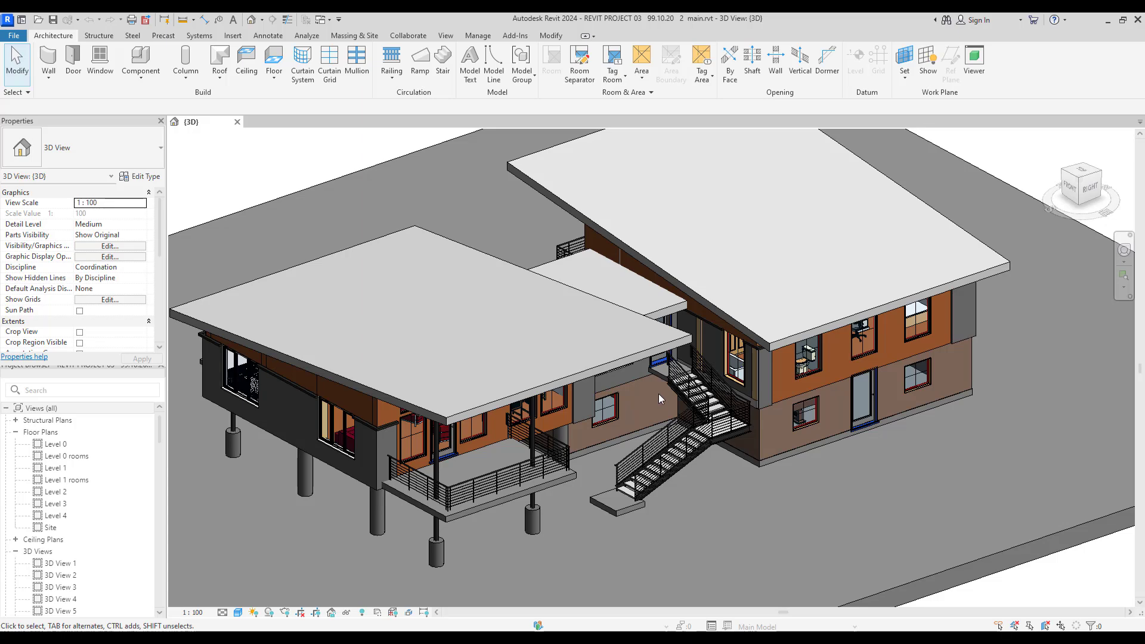
middle_click_drag(655, 406, 664, 396)
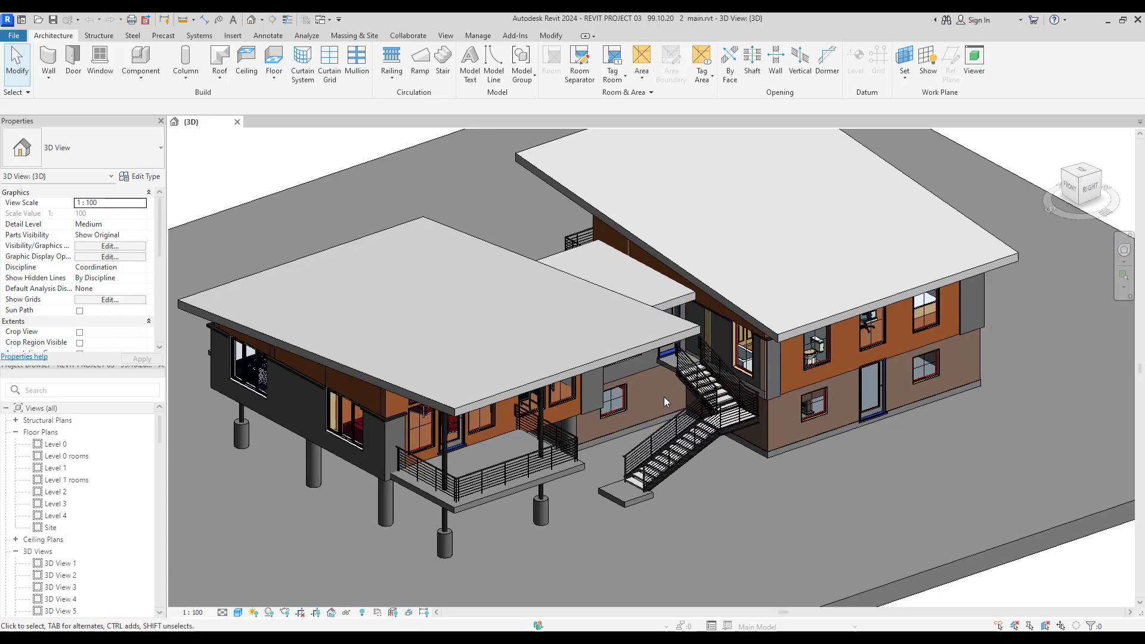
left_click(238, 613)
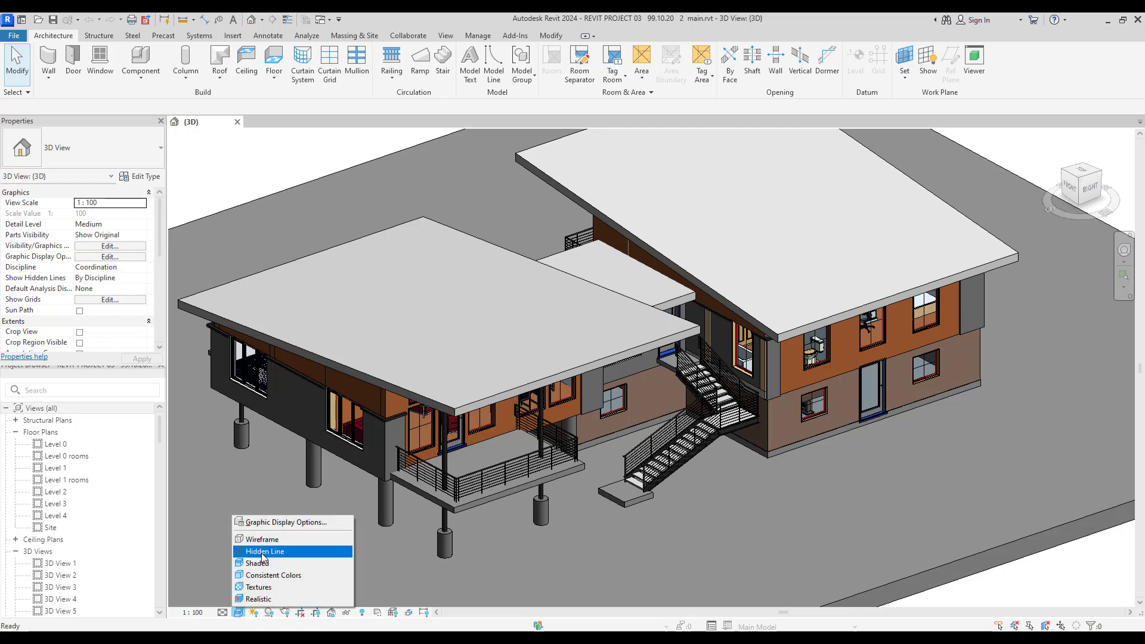
left_click(262, 552)
scroll(769, 481, "down", 2)
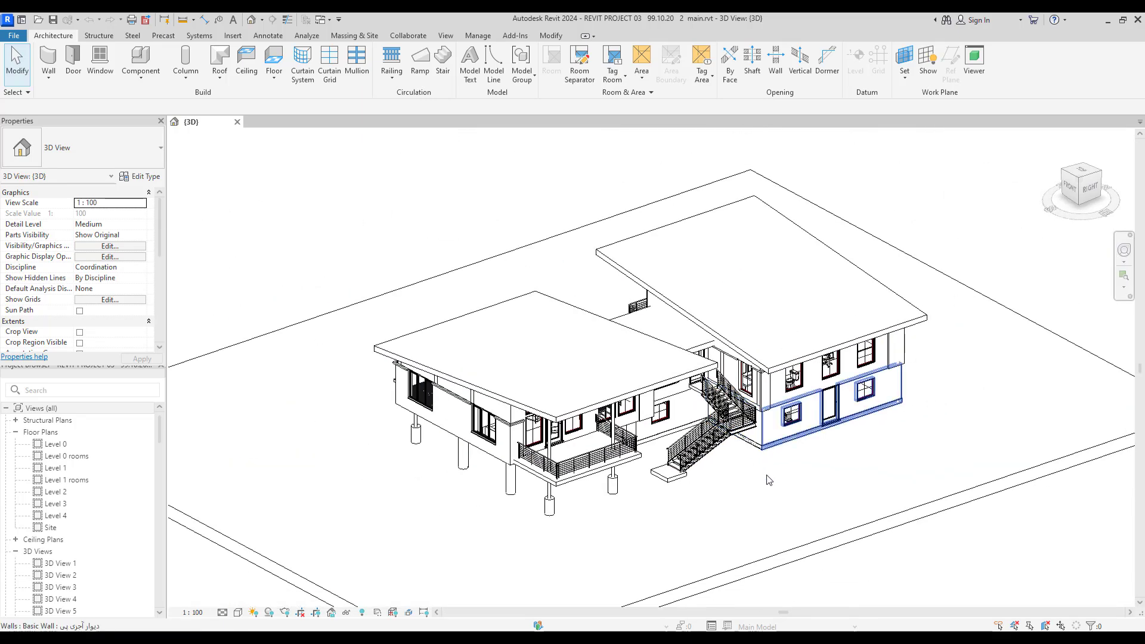
scroll(769, 480, "up", 2)
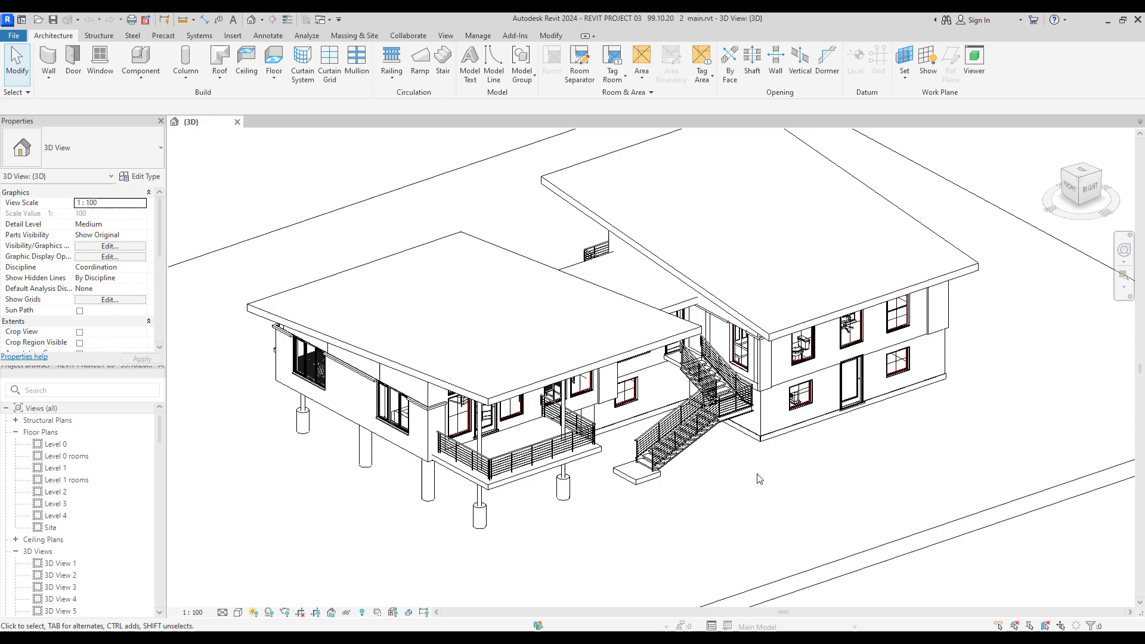
Turn on cast shadows and ambient shadows in the 3D view's graphic display options
left_click(238, 613)
left_click(268, 523)
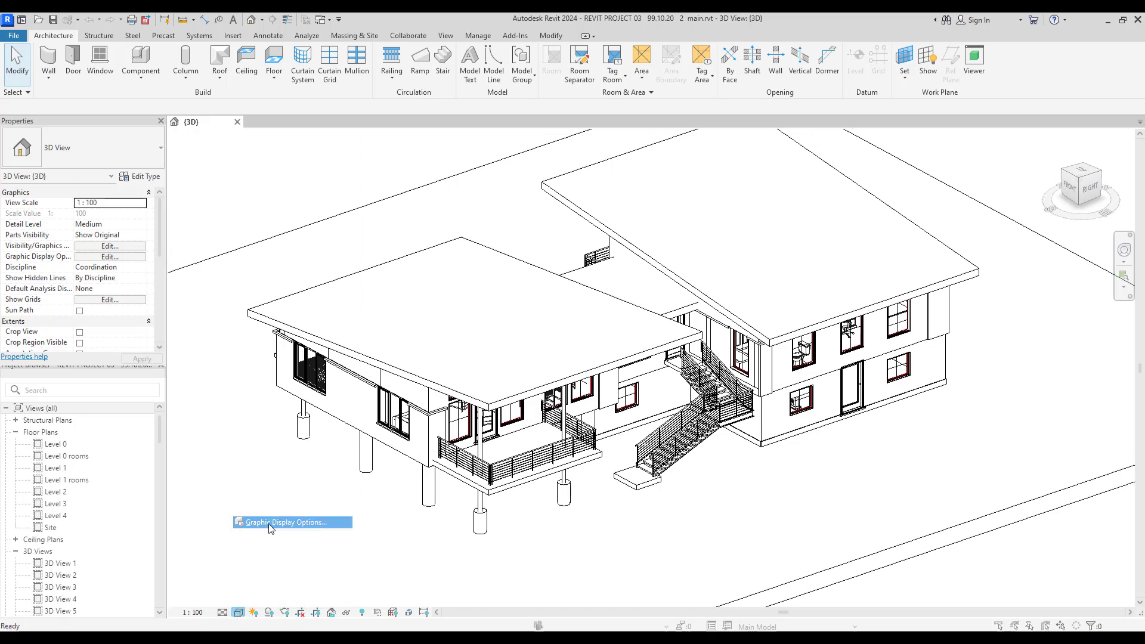
left_click_drag(147, 178, 223, 107)
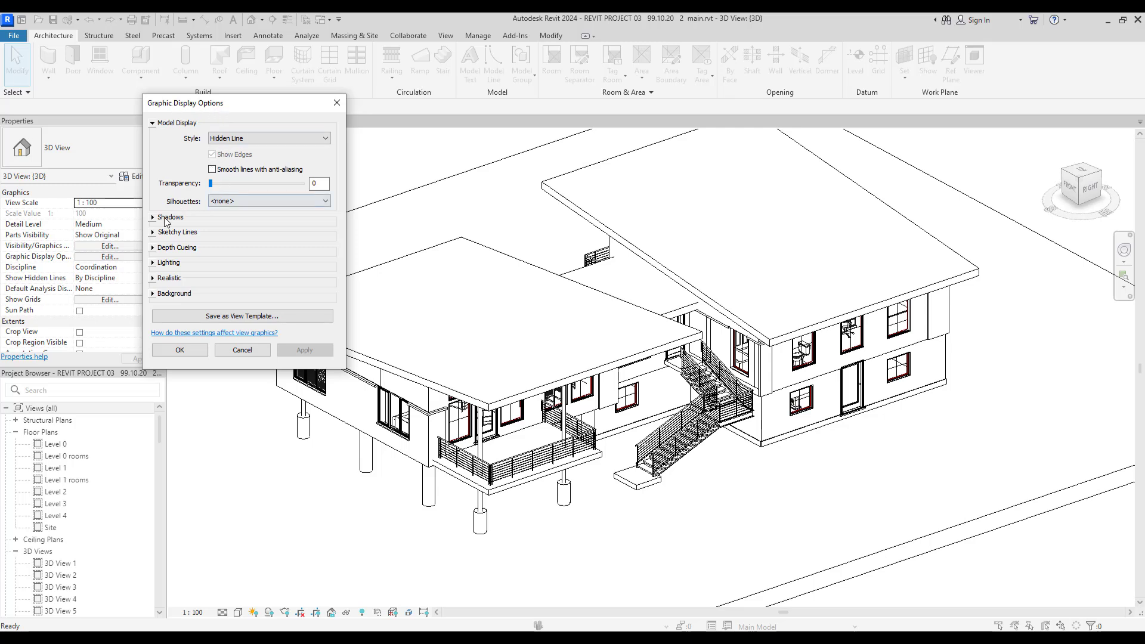
left_click(153, 218)
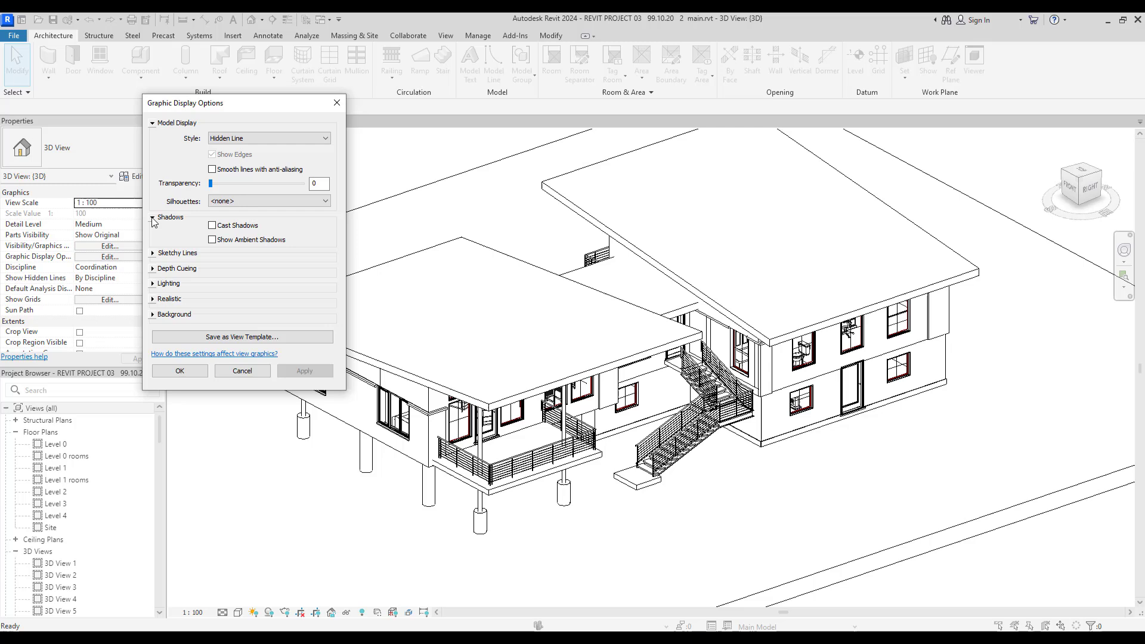
left_click(213, 226)
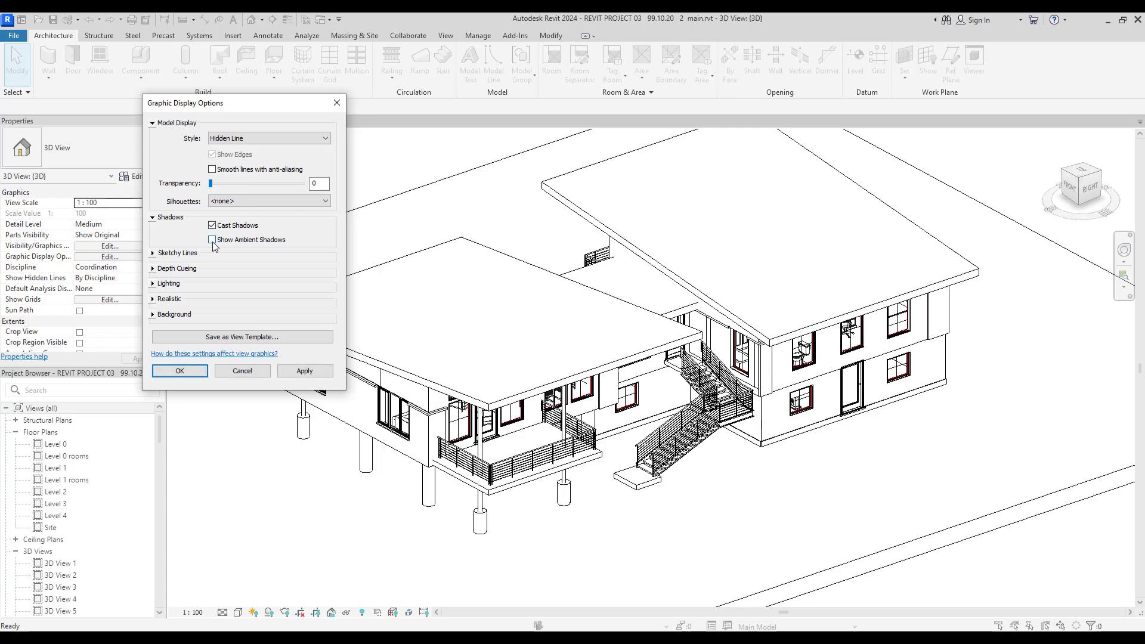
left_click(212, 240)
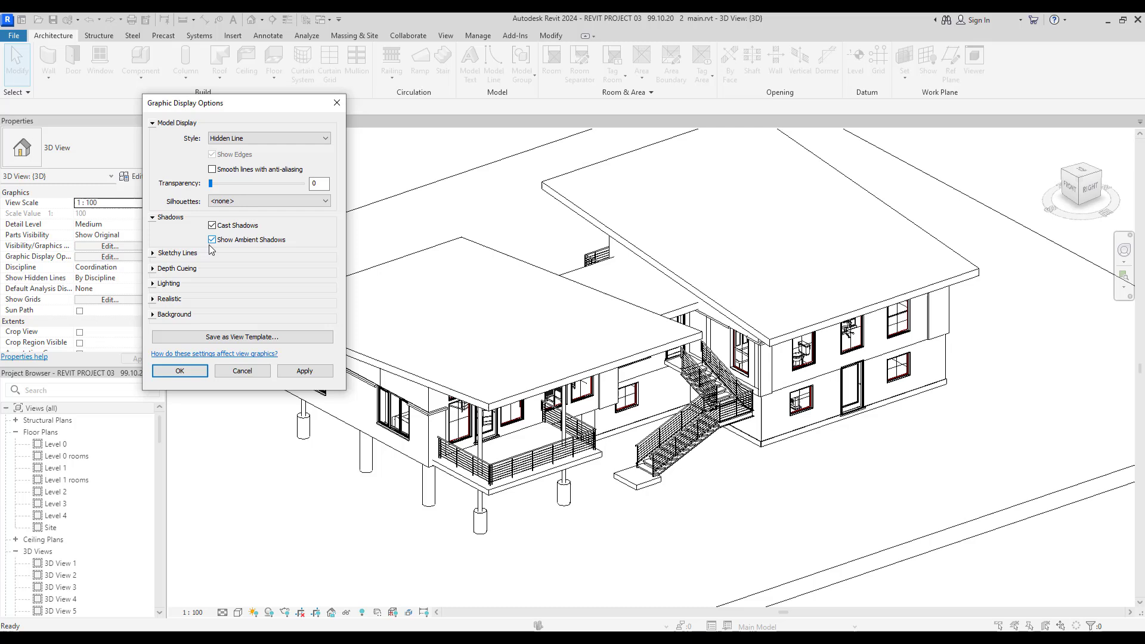
Enable sketchy lines for the view with Jitter set to 1 and Extension set to 1
left_click(153, 255)
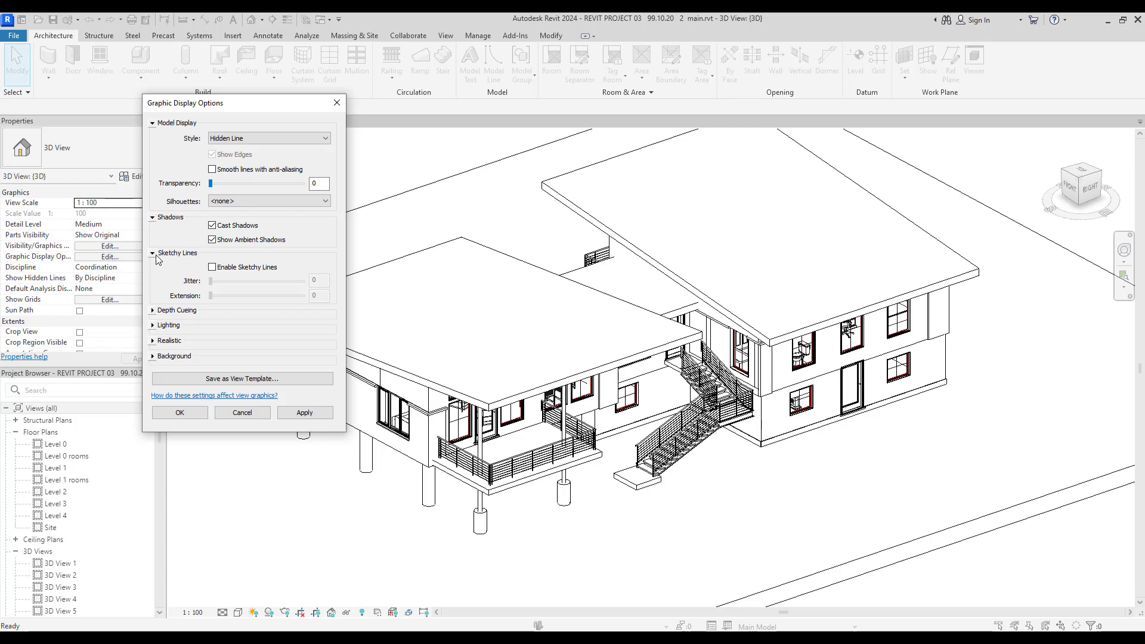
left_click(212, 267)
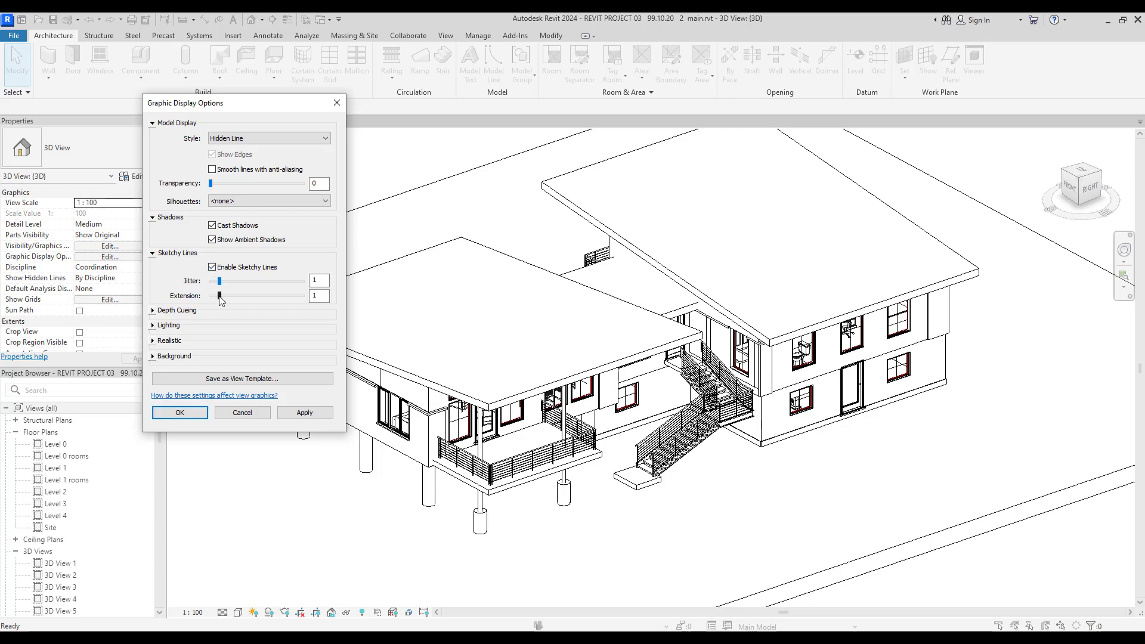
left_click_drag(211, 296, 219, 296)
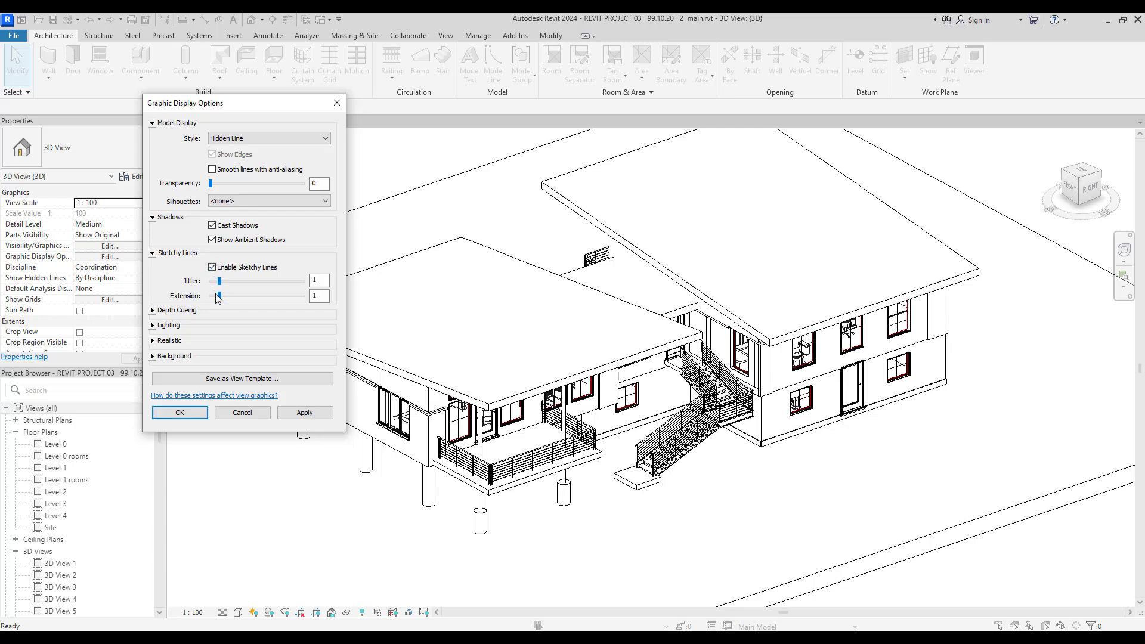
left_click(154, 310)
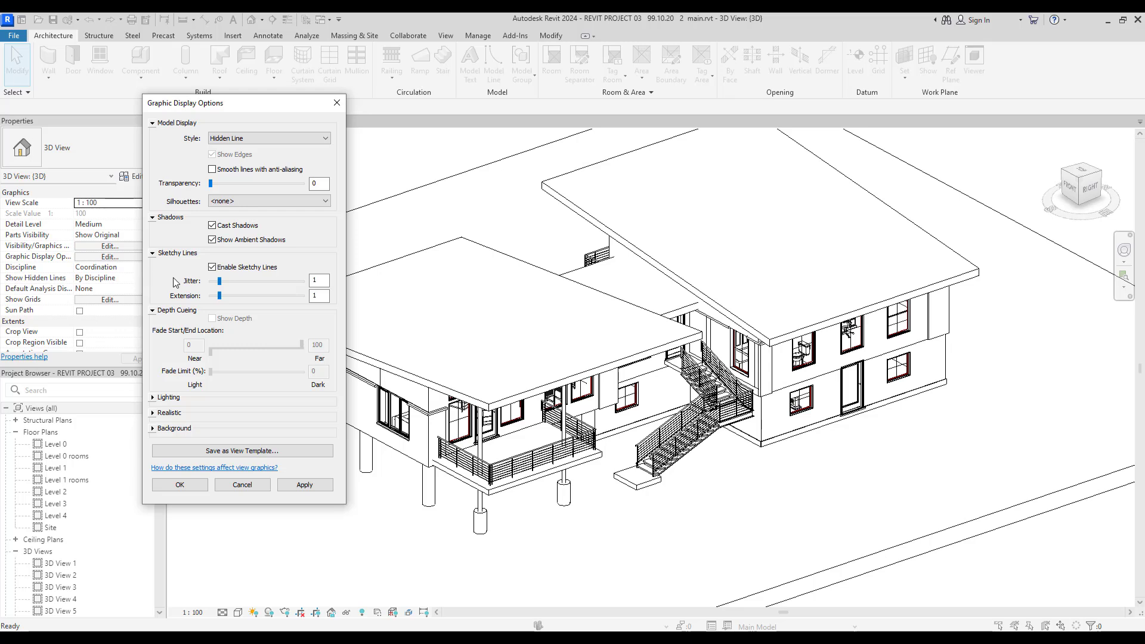
left_click(153, 311)
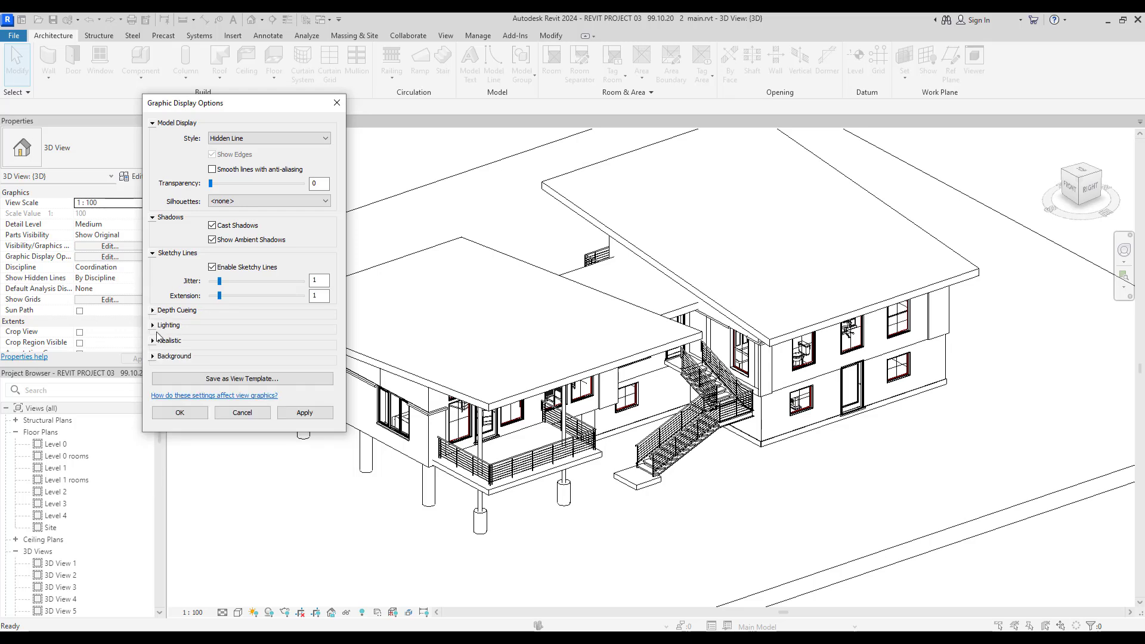
Set the view's lighting to Sun 41, Ambient Light 90 and Shadows 58
left_click(155, 325)
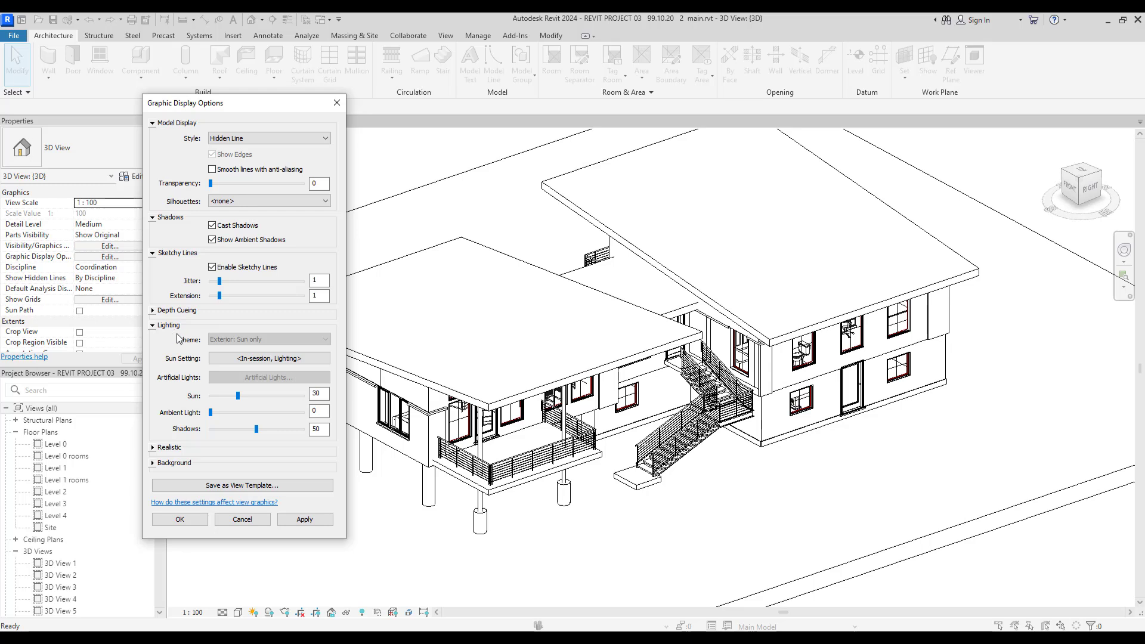
left_click(226, 412)
left_click_drag(293, 416, 294, 416)
left_click_drag(255, 400, 248, 399)
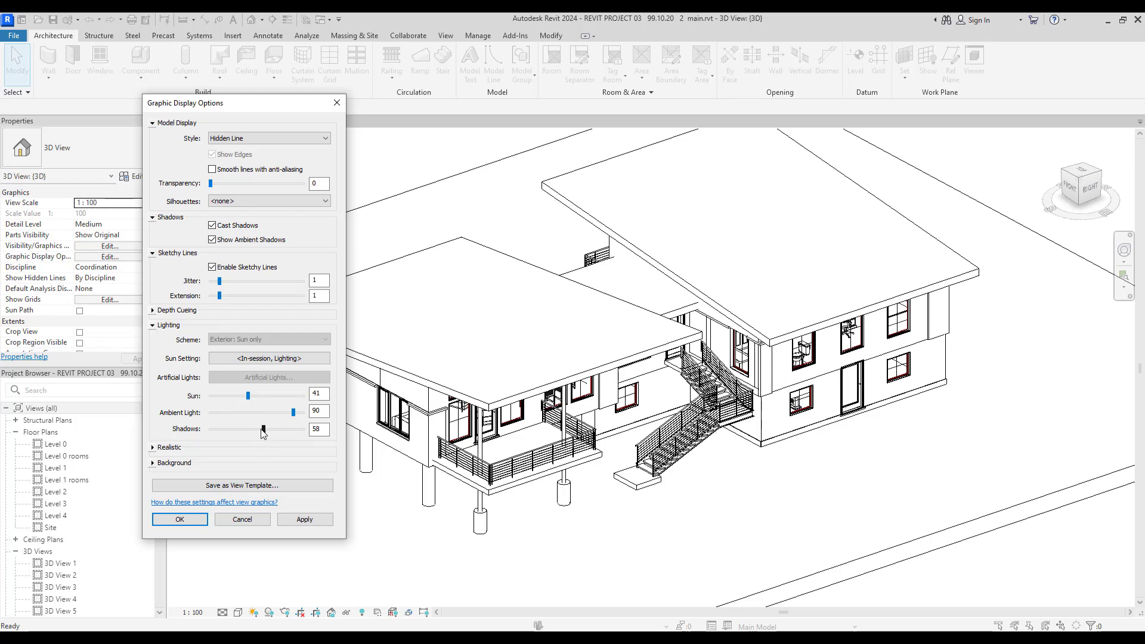
left_click(155, 465)
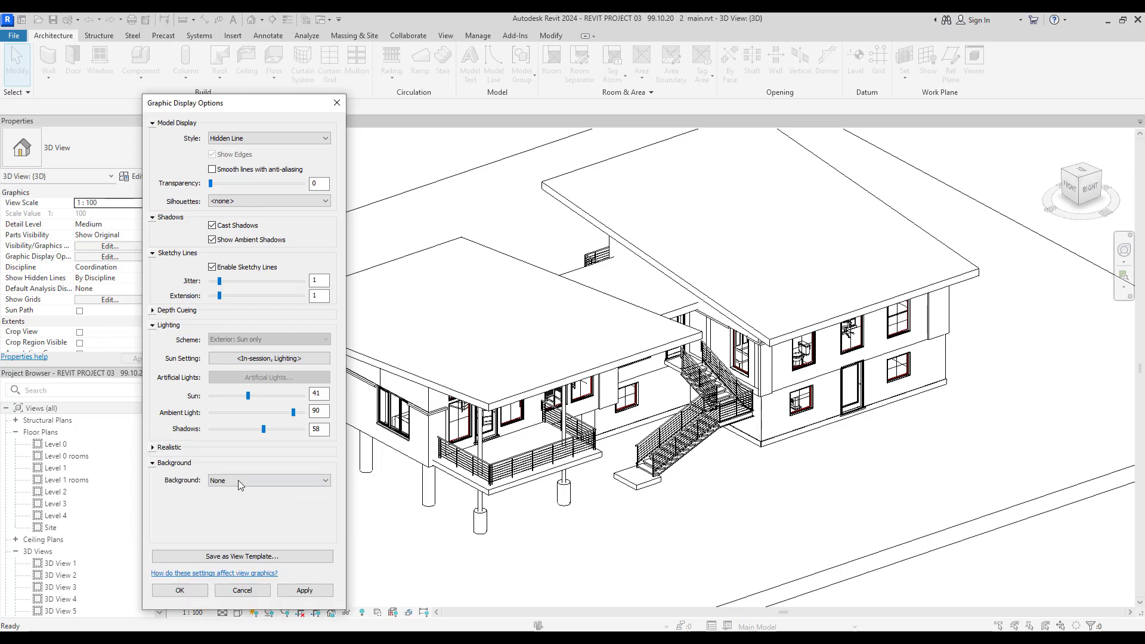
left_click(239, 480)
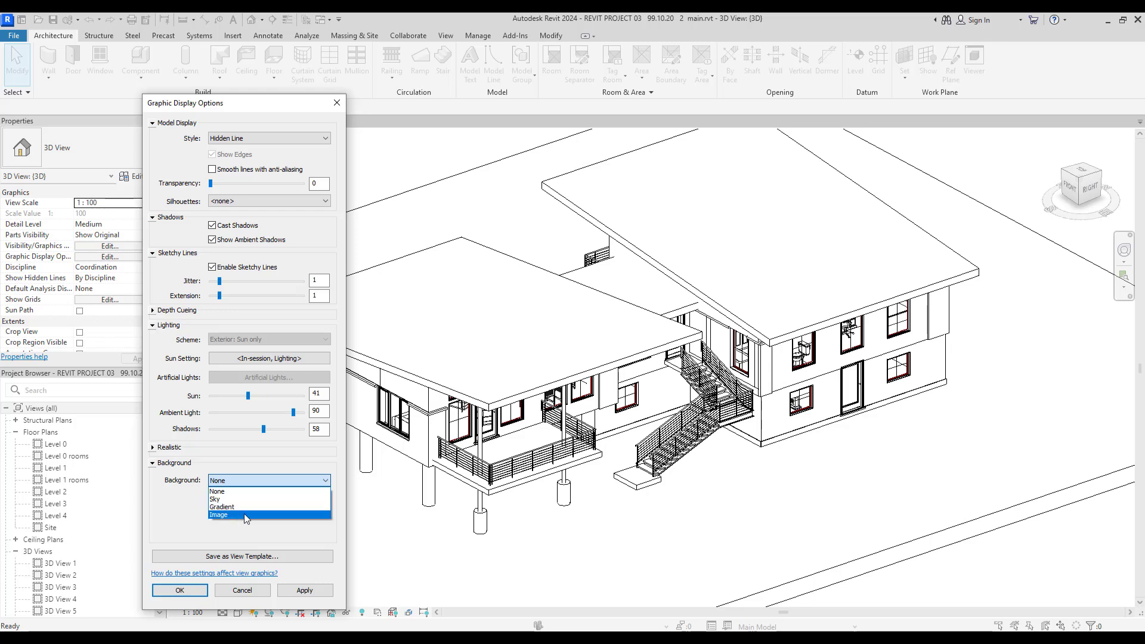
left_click(185, 513)
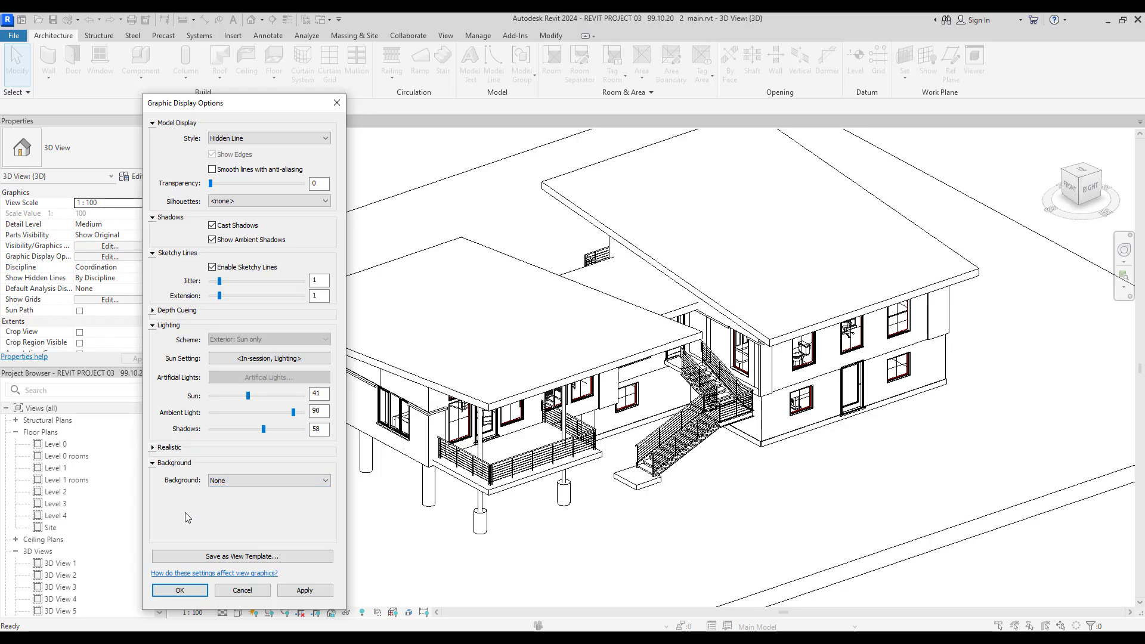
left_click(241, 481)
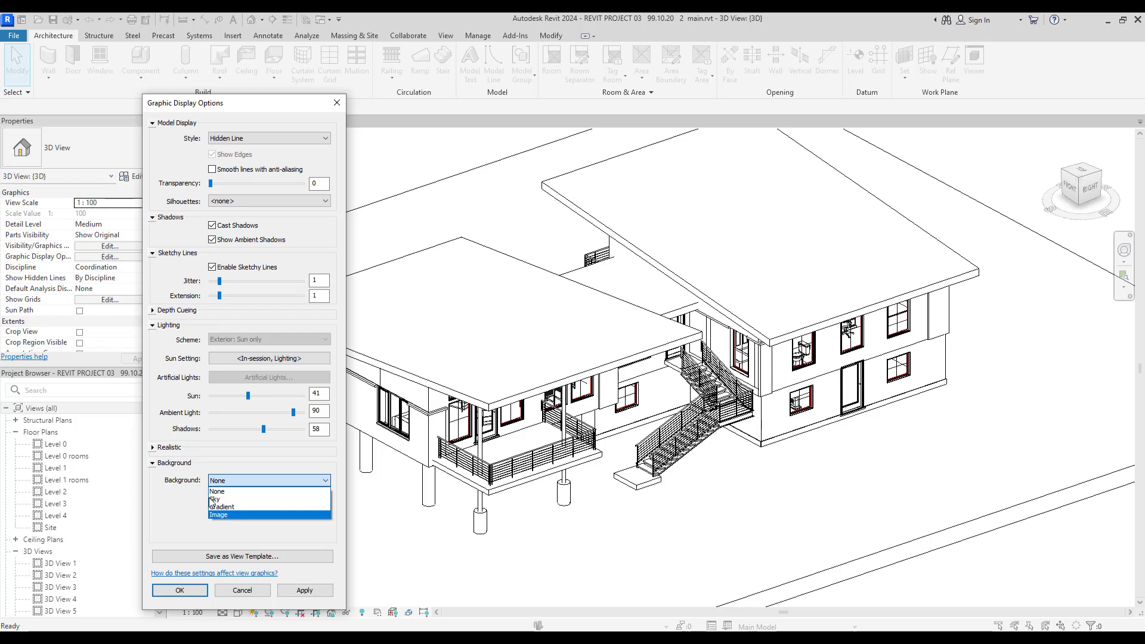
left_click(189, 510)
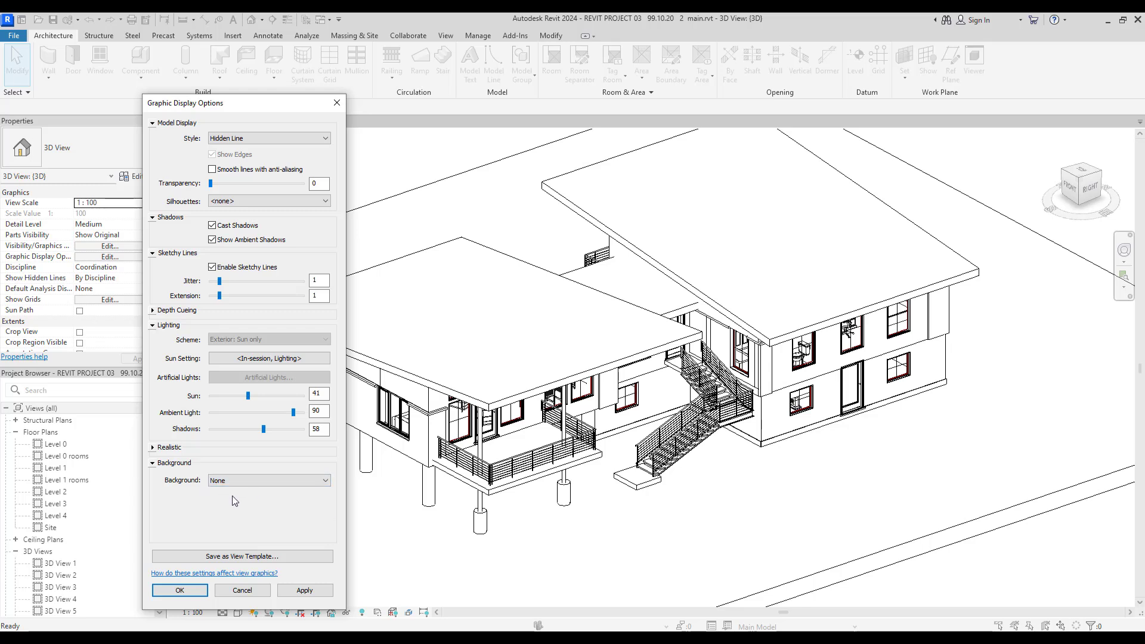
Apply the graphic display settings to the 3D view and close the options dialog
left_click(305, 591)
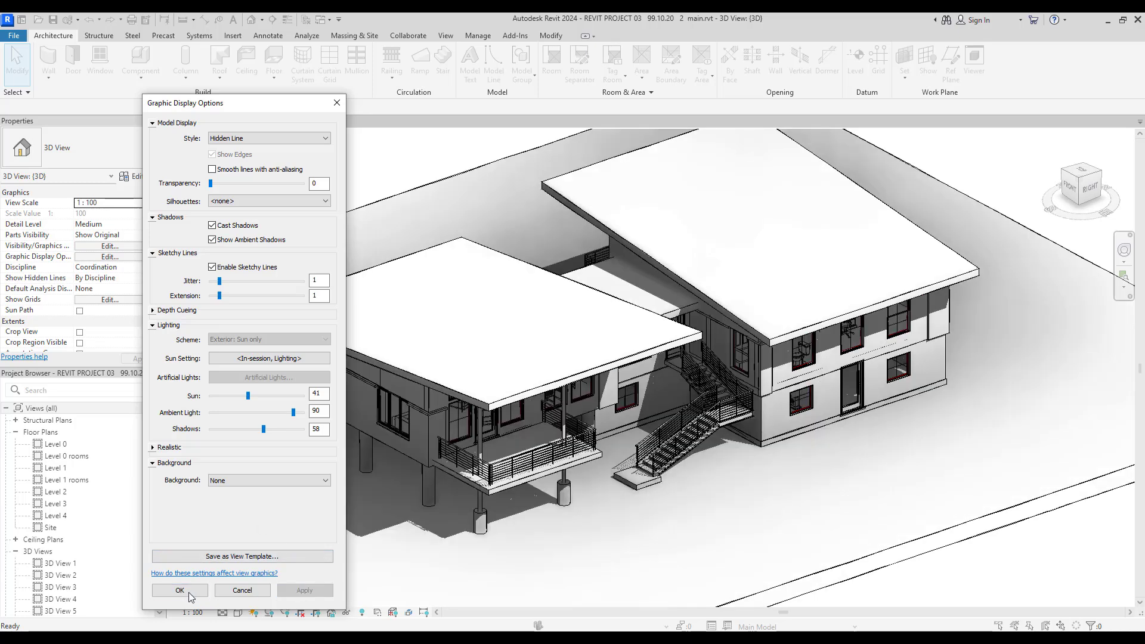
left_click(179, 590)
scroll(678, 425, "down", 3)
scroll(679, 425, "up", 2)
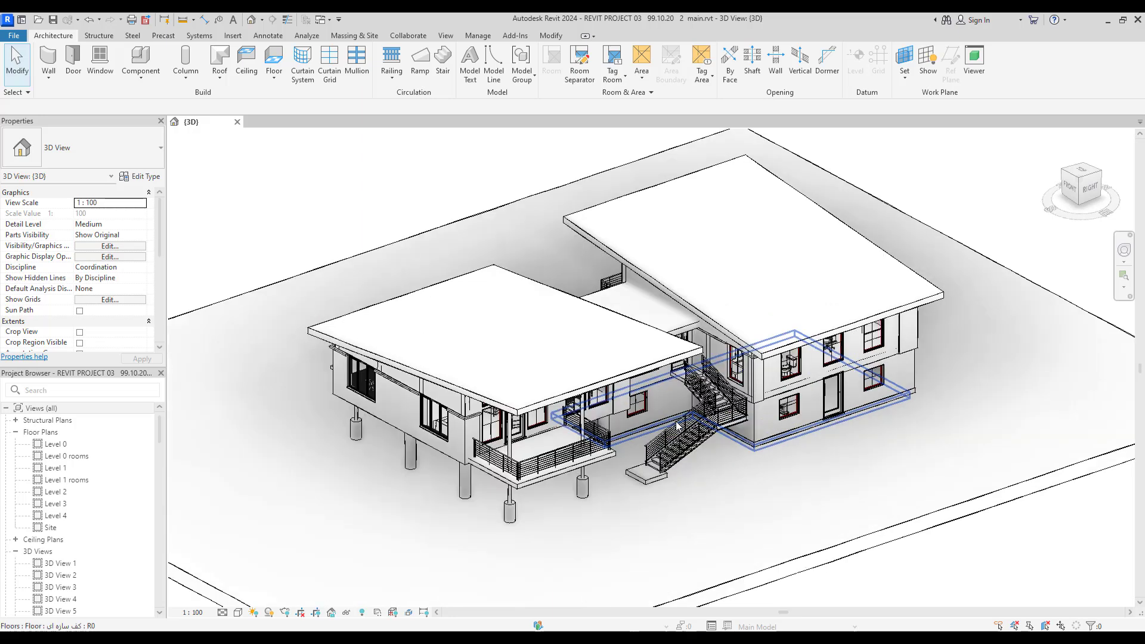
Set the sun to a Single Day solar study with the Winter Solstice Solar Study preset and apply it
left_click(253, 612)
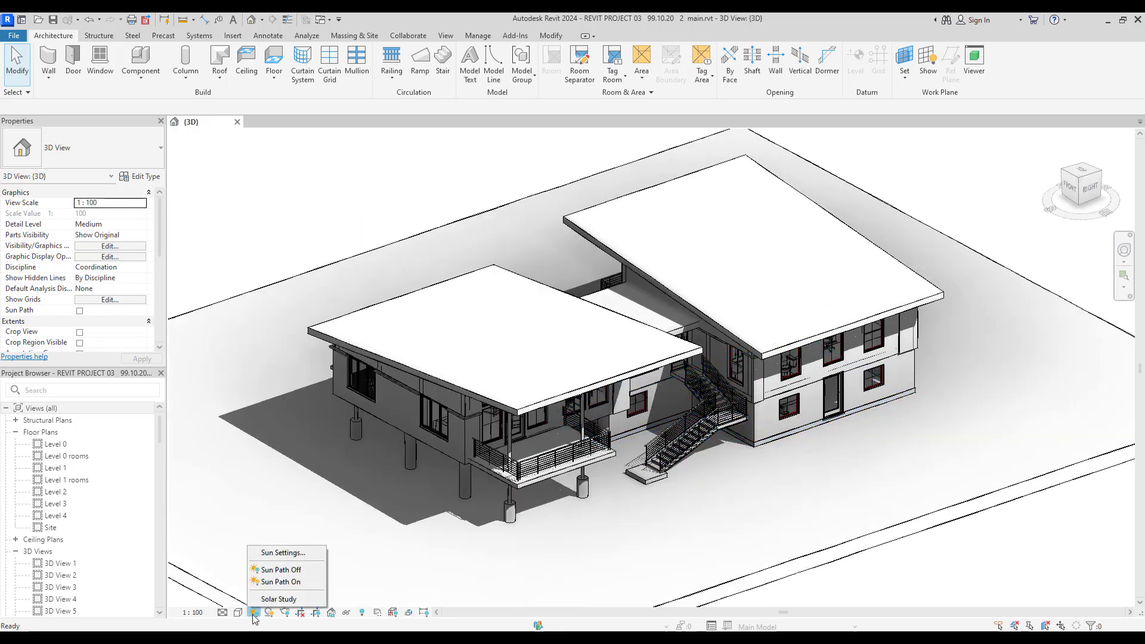
left_click(285, 556)
left_click_drag(300, 233, 214, 232)
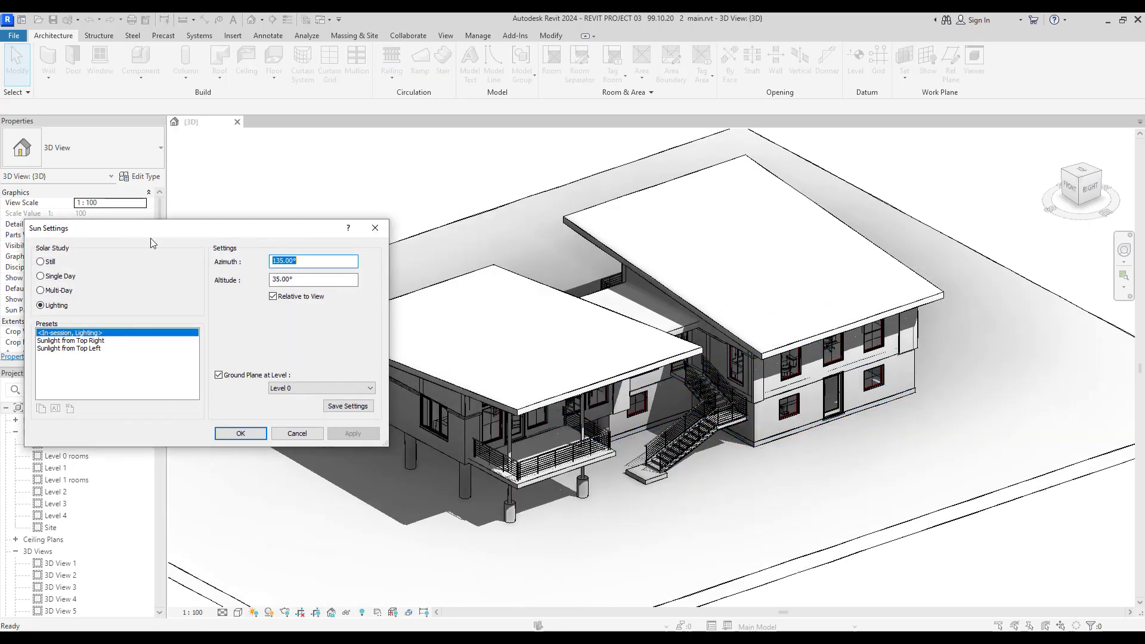
left_click(40, 276)
left_click(45, 356)
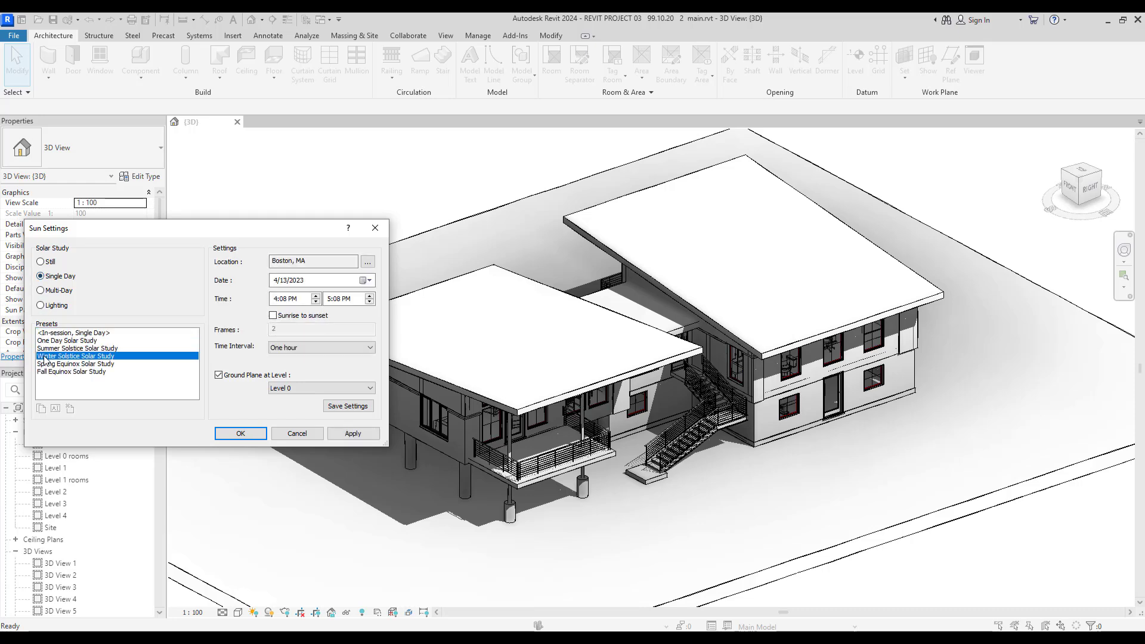
left_click(356, 434)
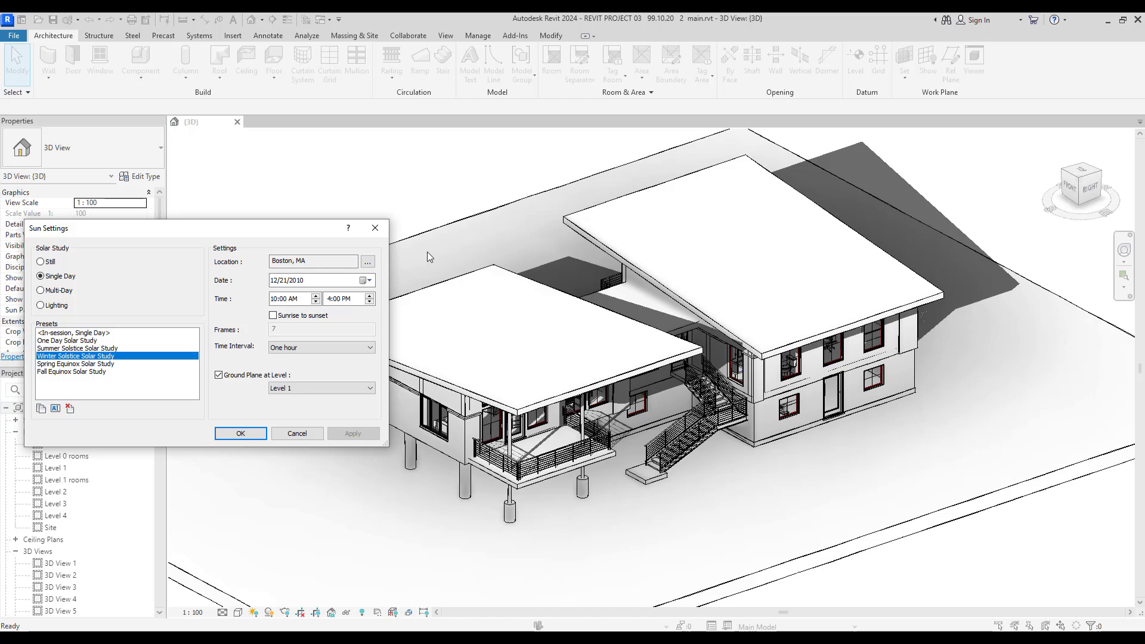
Turn off Ground Plane at Level in the sun settings and apply the change
left_click_drag(285, 225, 331, 229)
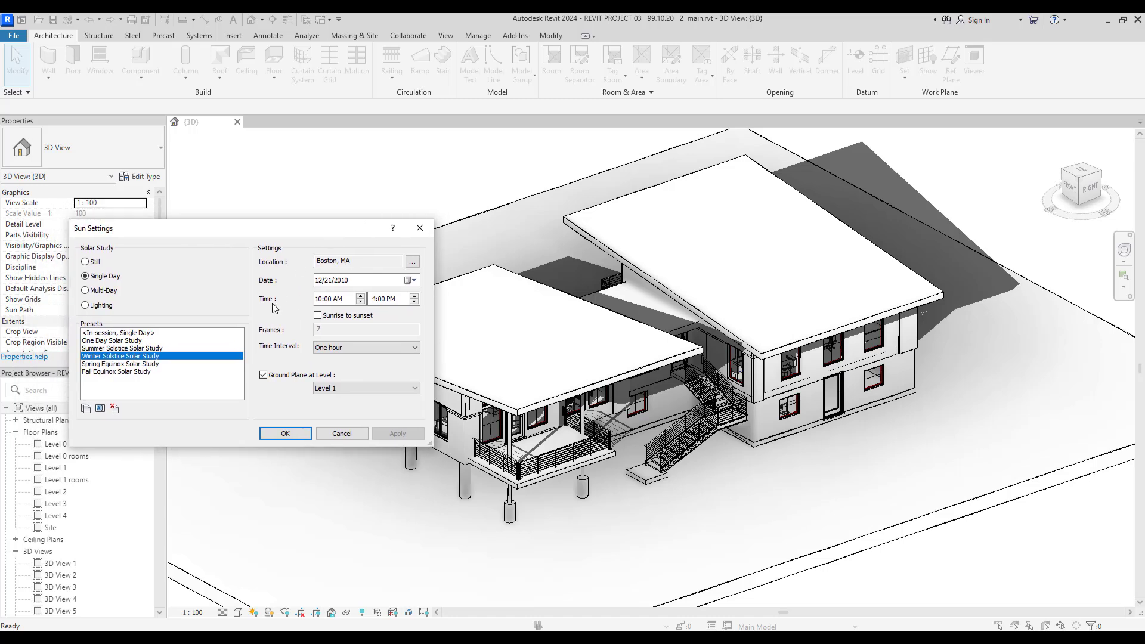
left_click(264, 376)
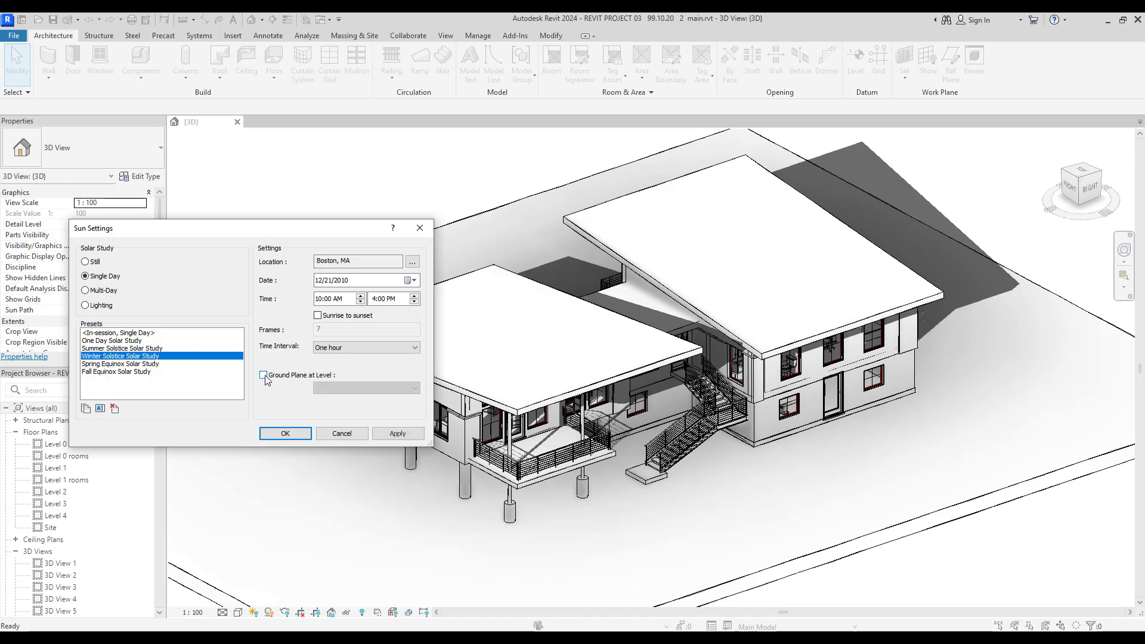
left_click(397, 434)
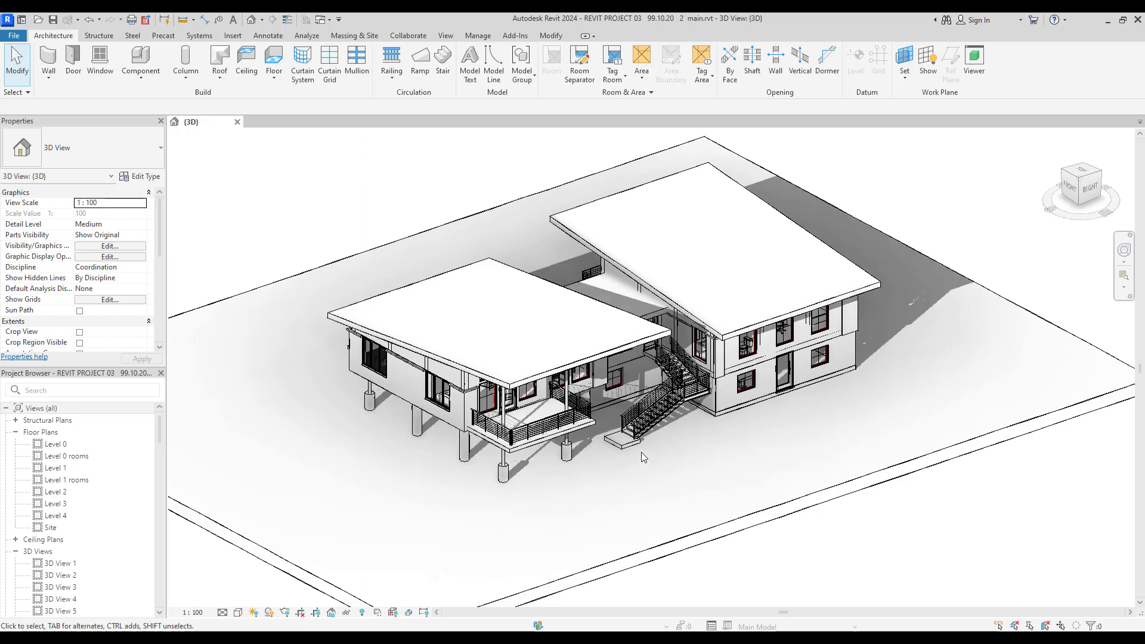
Enclose the whole building in a section box and crop the 3D view with its crop region shown
scroll(642, 453, "down", 2)
left_click_drag(335, 189, 851, 508)
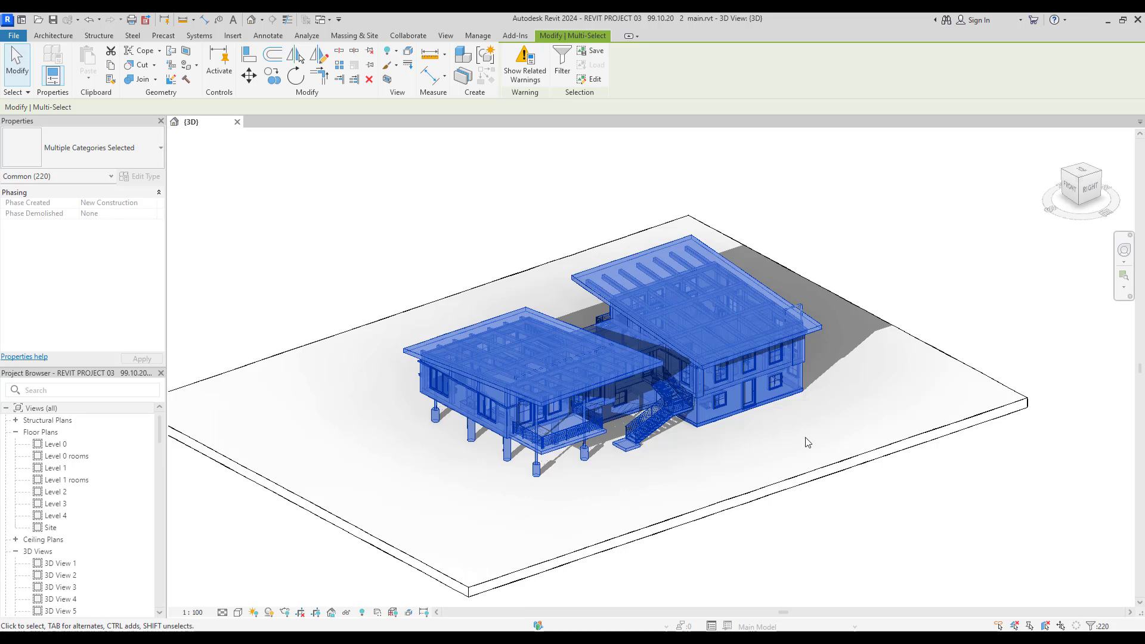
left_click(387, 80)
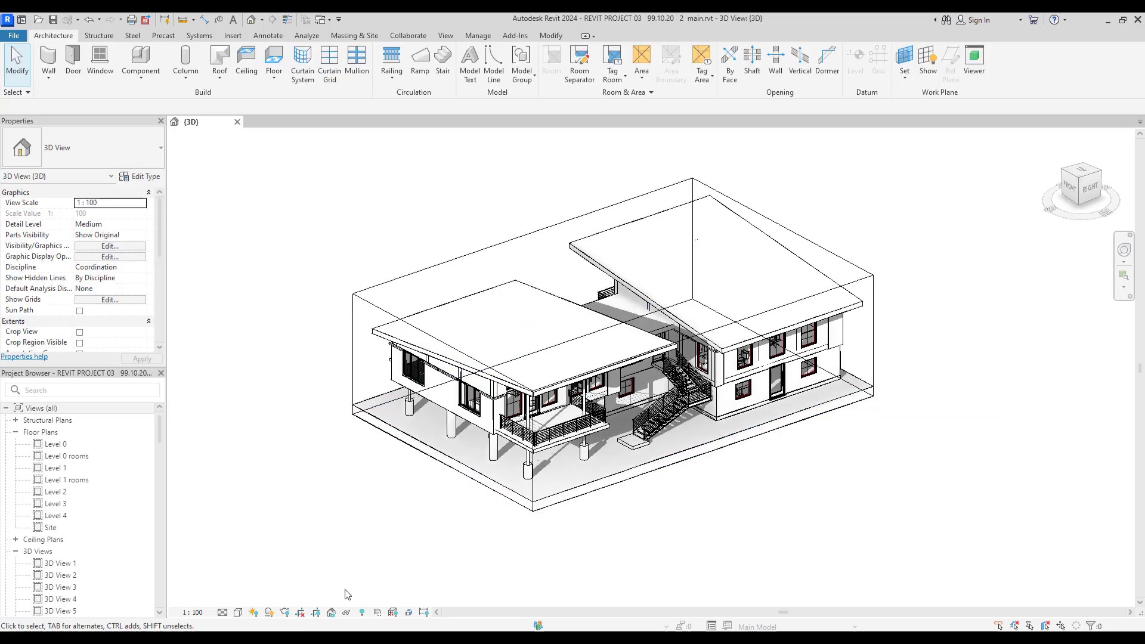
left_click(317, 613)
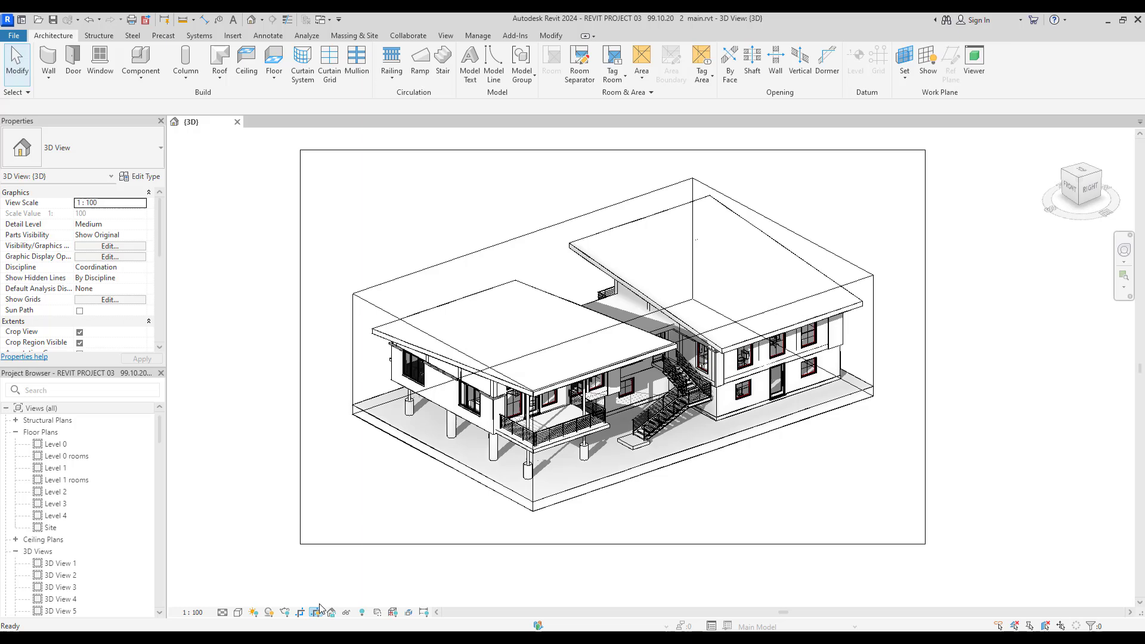
Turn off cropping for the 3D view and set its detail level to Coarse
left_click(430, 560)
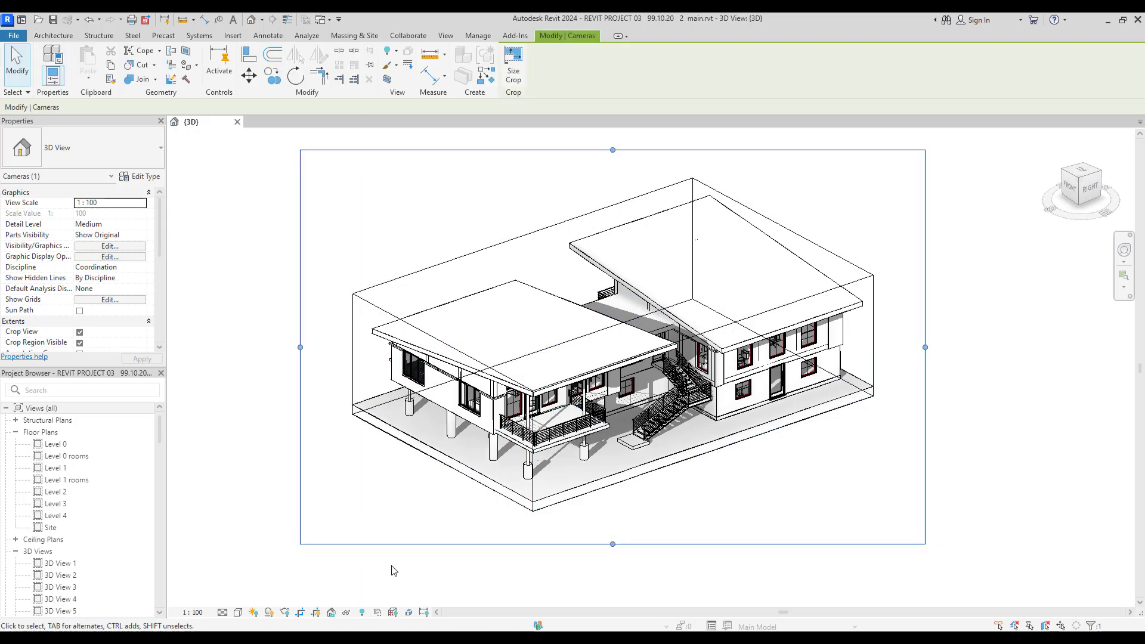
left_click(298, 612)
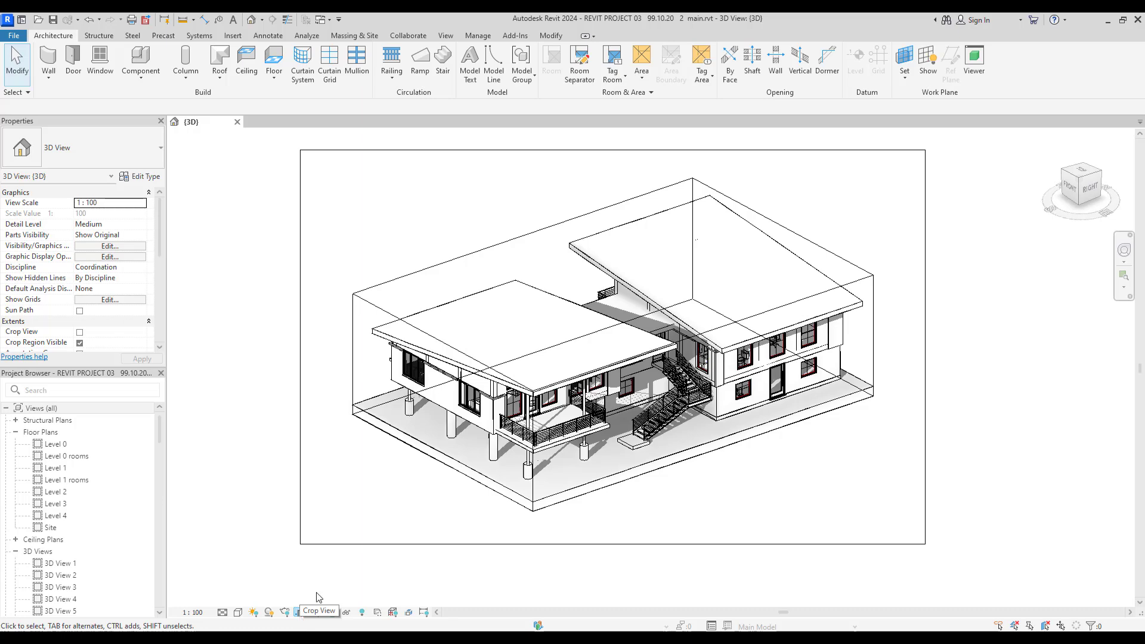
scroll(442, 432, "down", 2)
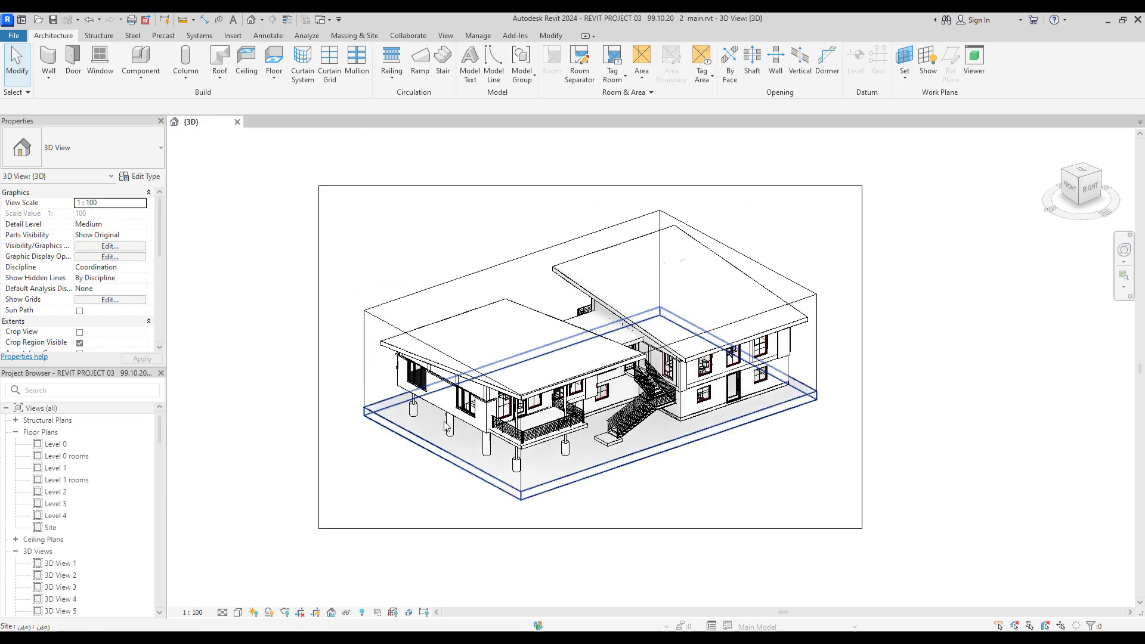
scroll(797, 252, "up", 1)
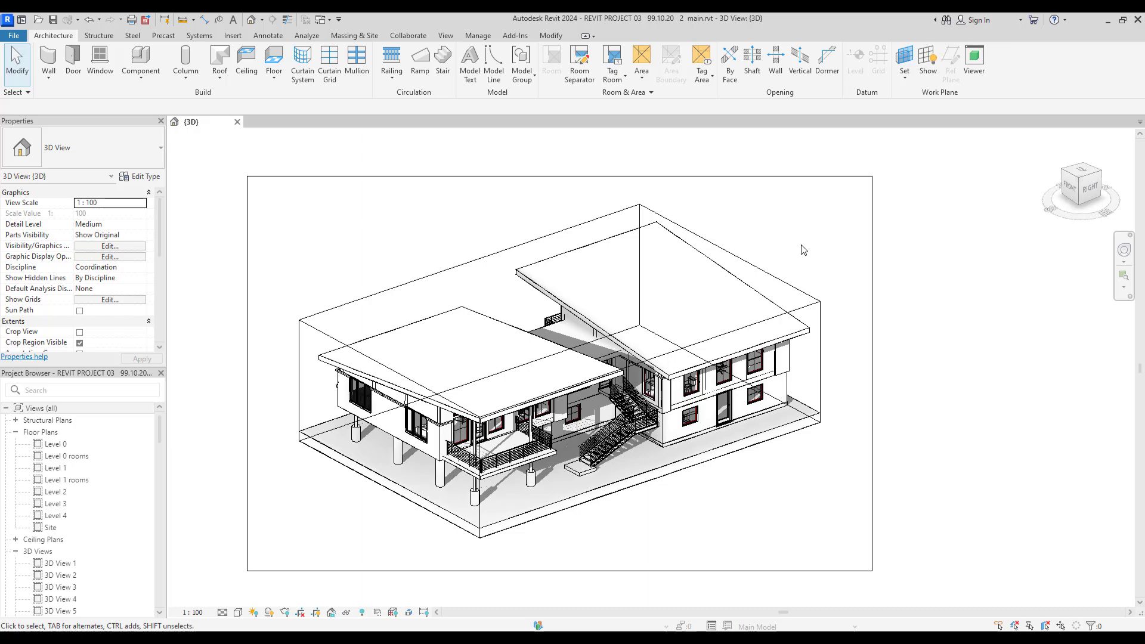
scroll(803, 250, "up", 1)
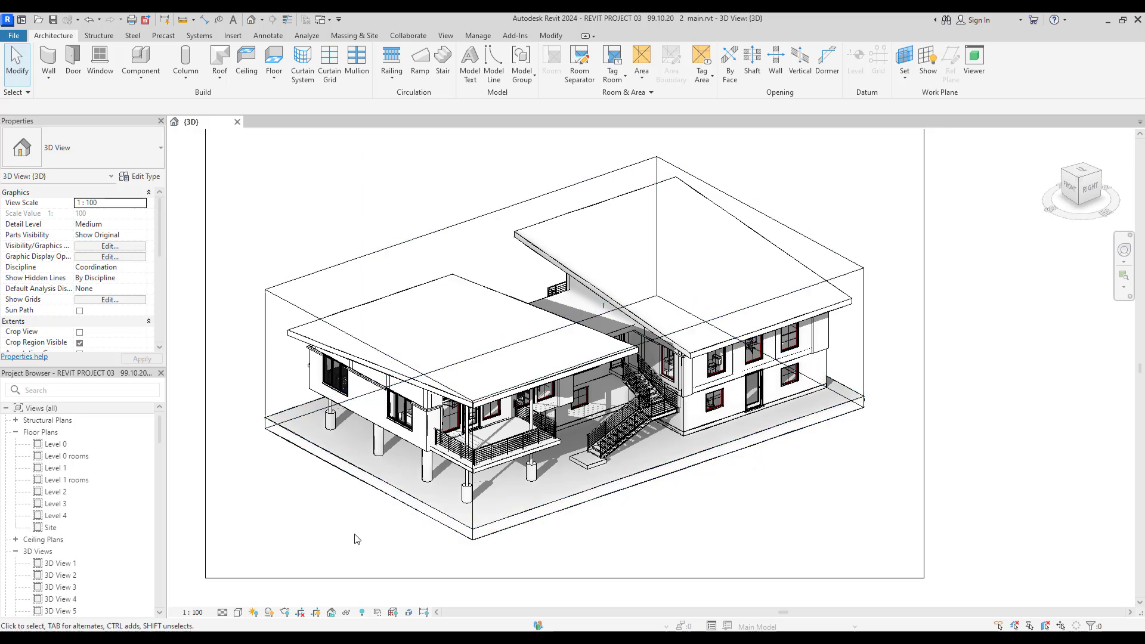
left_click(222, 614)
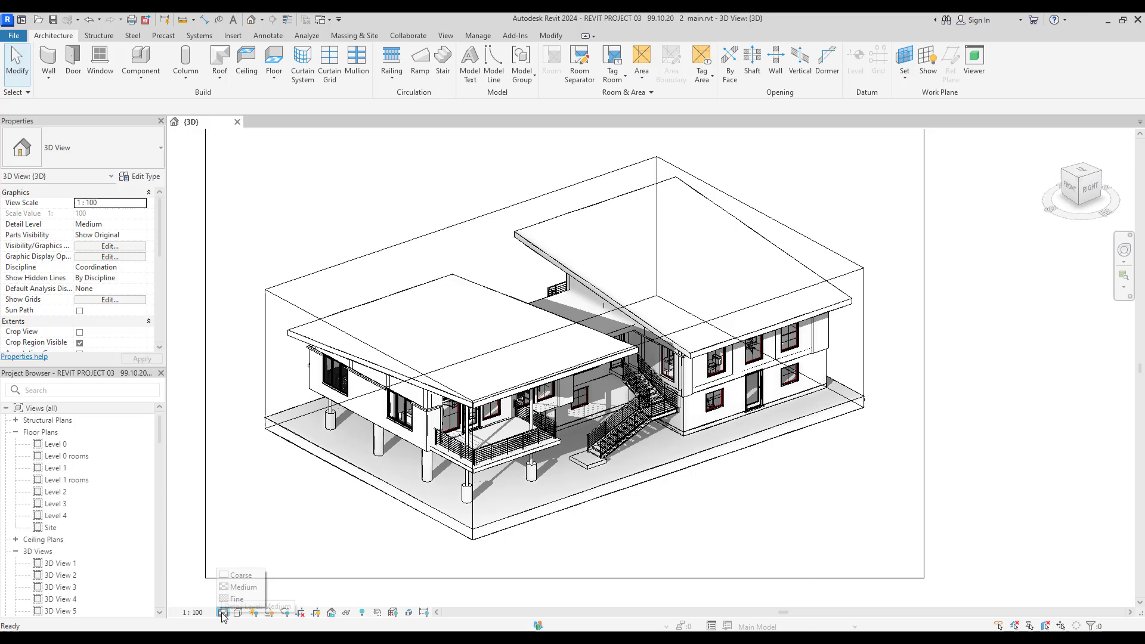
left_click(232, 574)
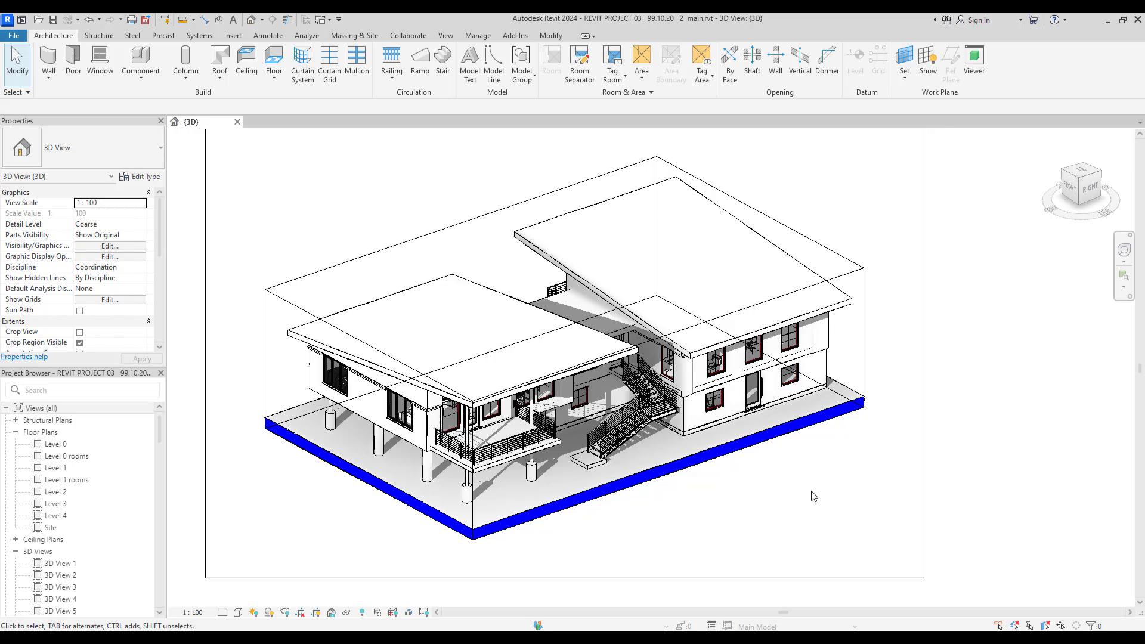
Open the 3D view's type properties and the Poche material assigned as its Coarse Poche Material
left_click(420, 241)
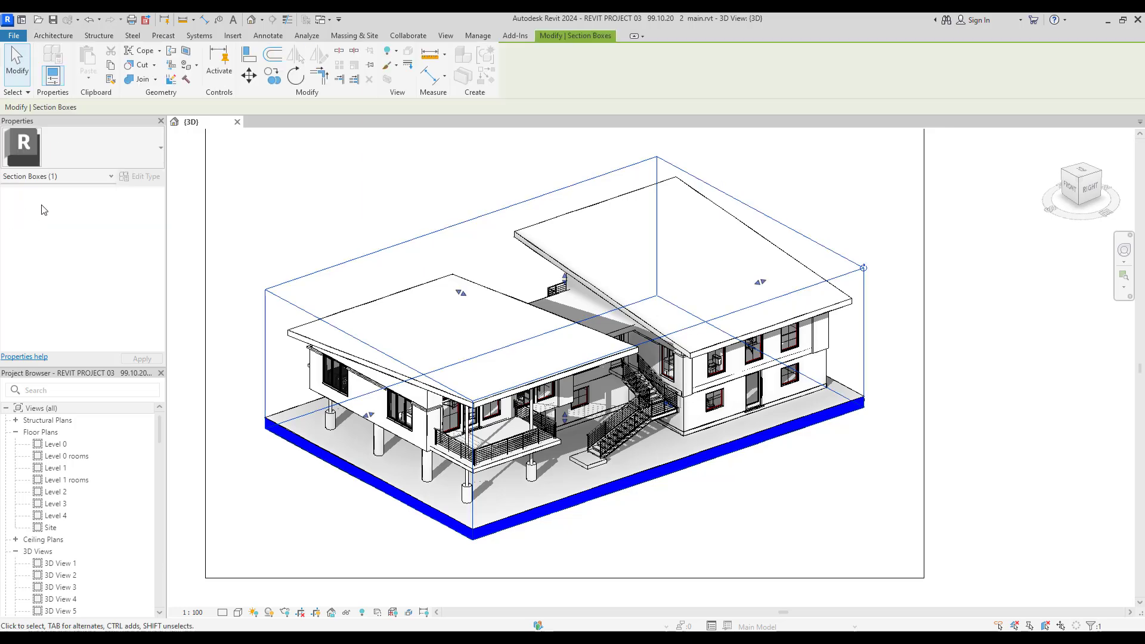
left_click(55, 177)
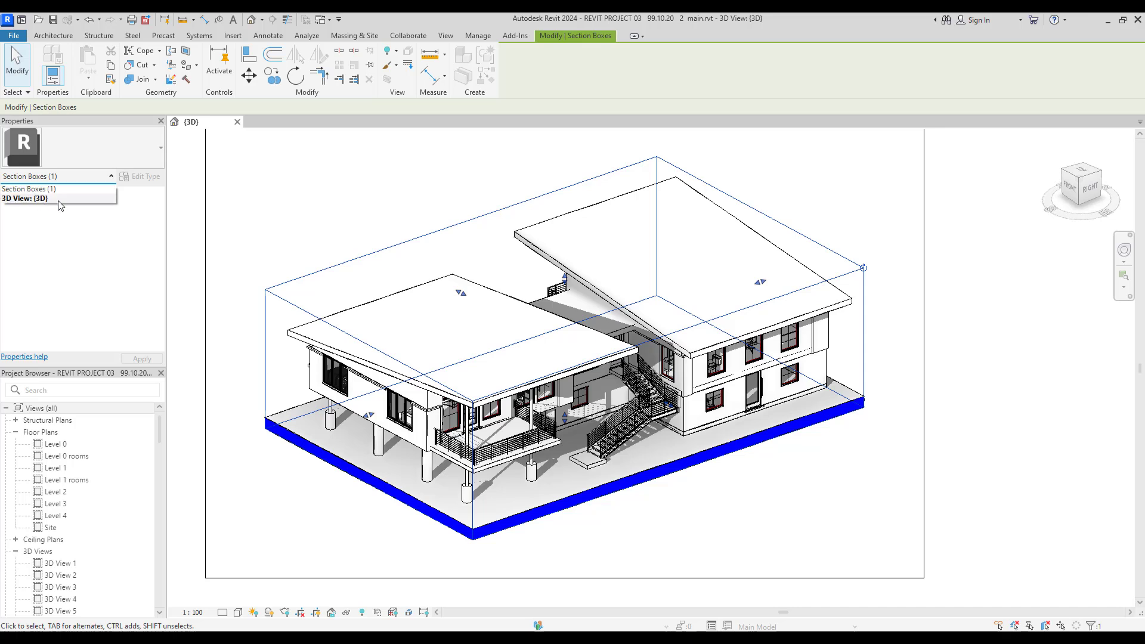
left_click(59, 201)
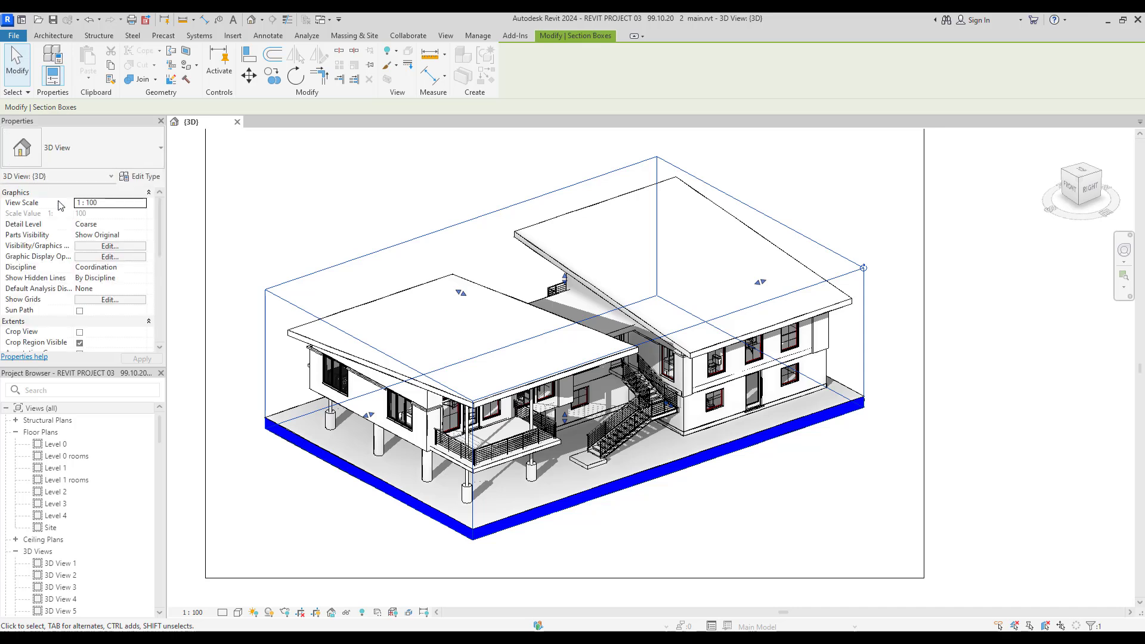
left_click(138, 179)
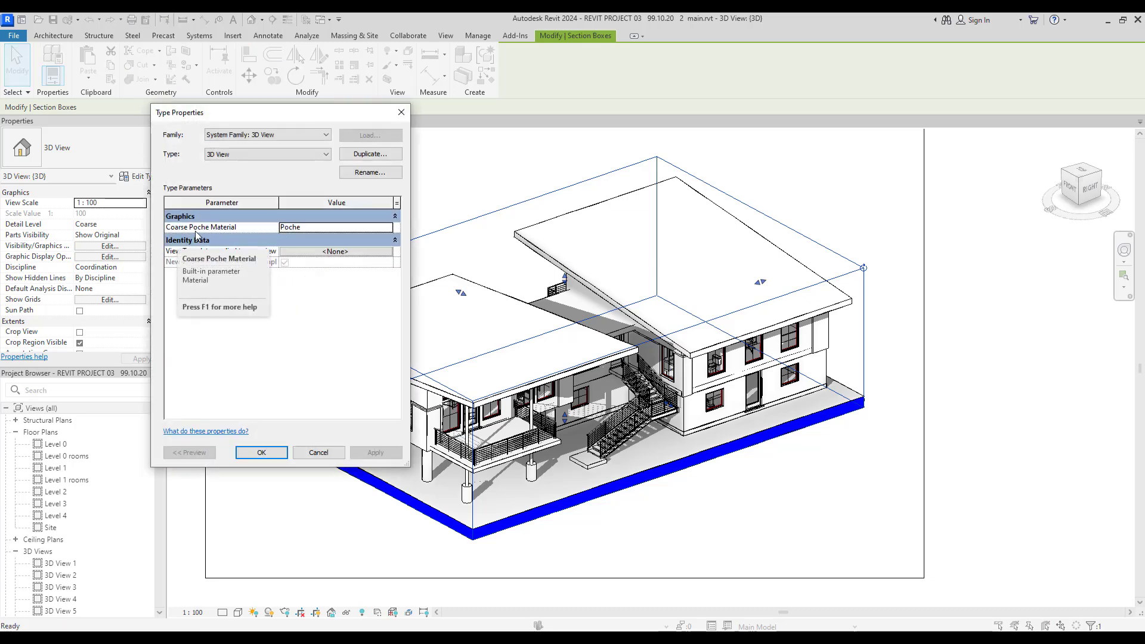
left_click(388, 229)
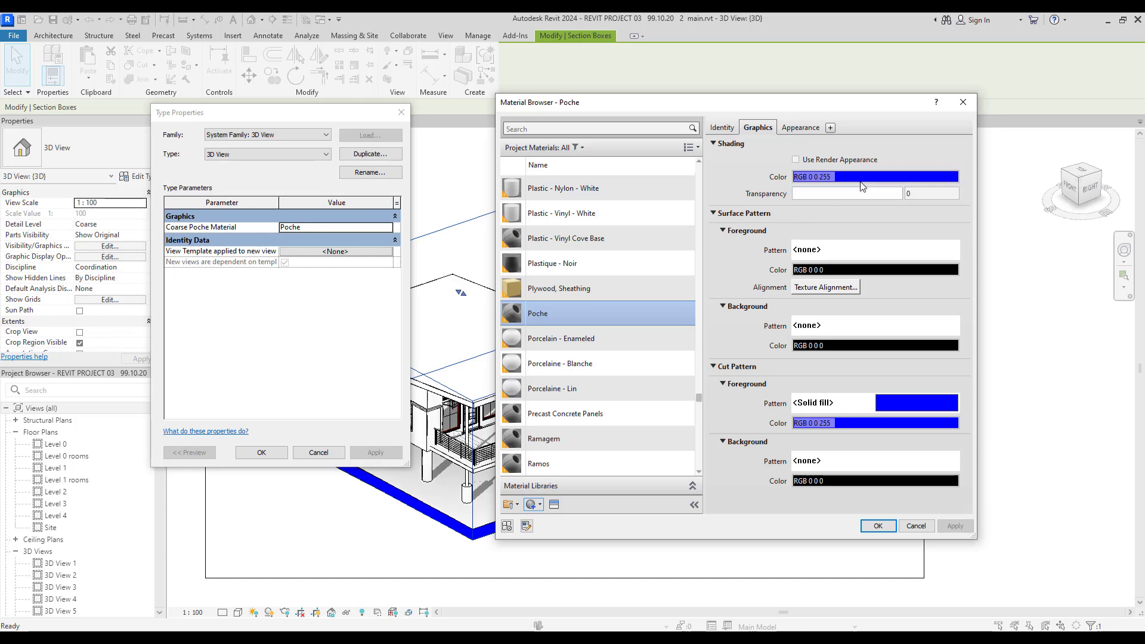
left_click(867, 178)
left_click_drag(834, 207, 775, 206)
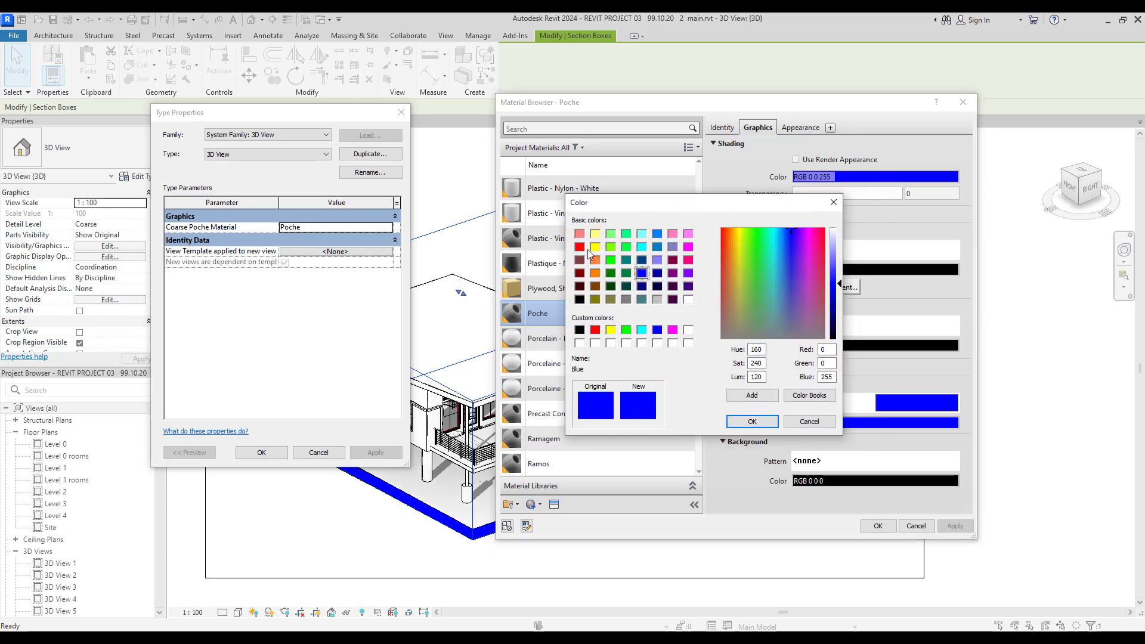
left_click(584, 247)
left_click(596, 273)
left_click(640, 248)
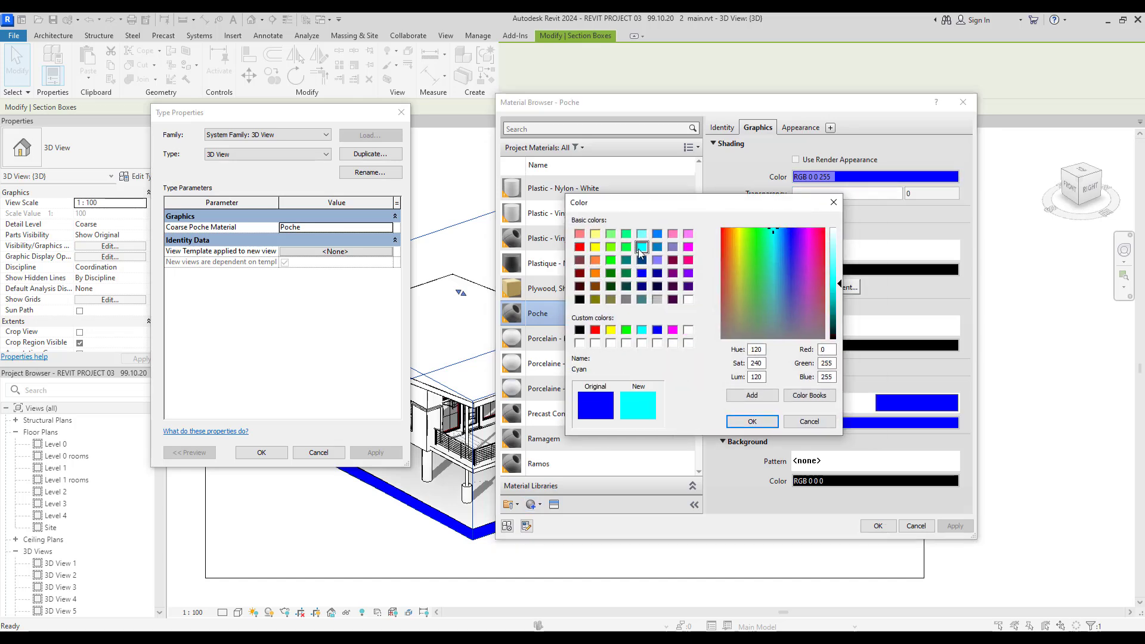
left_click(834, 204)
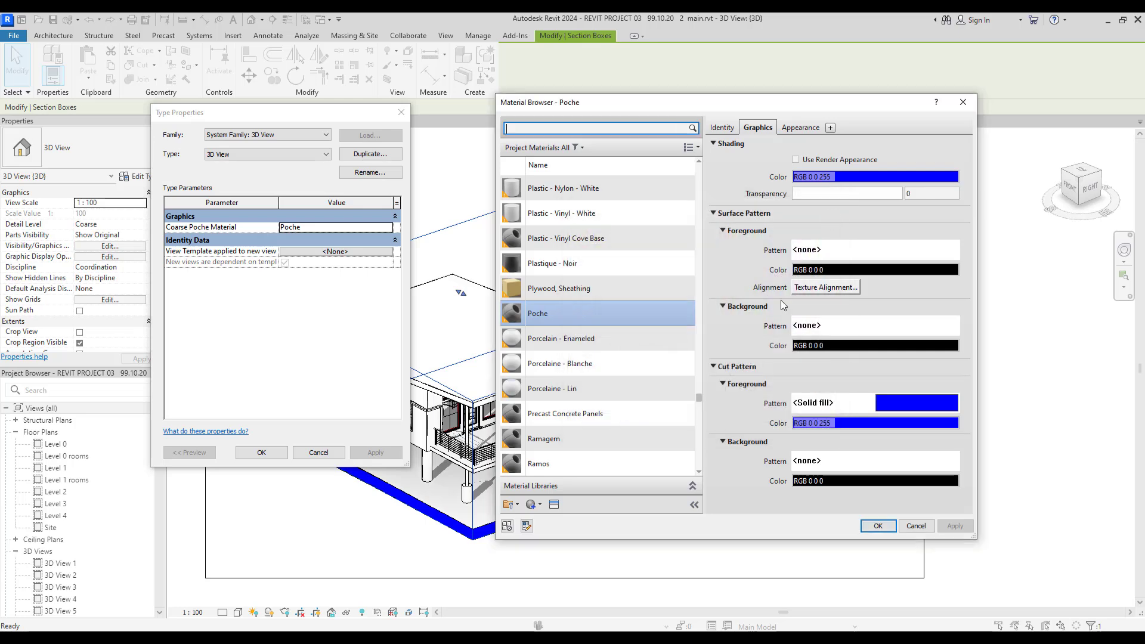
Review the drafting fill patterns available for the Poche material's cut foreground and keep Solid fill
left_click(927, 412)
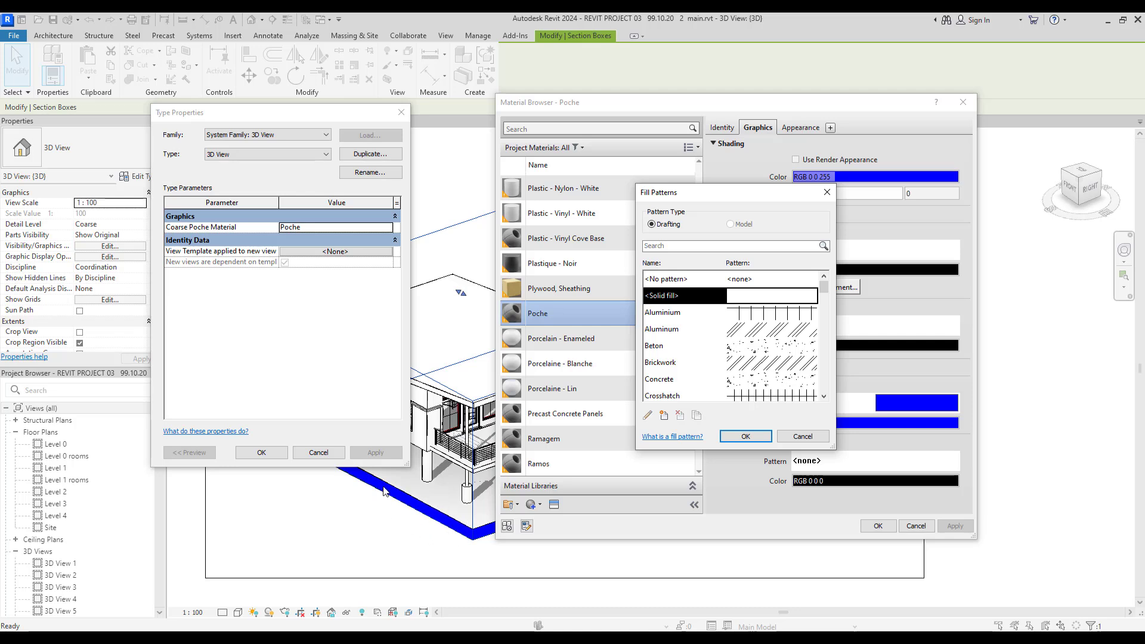
scroll(818, 298, "down", 4)
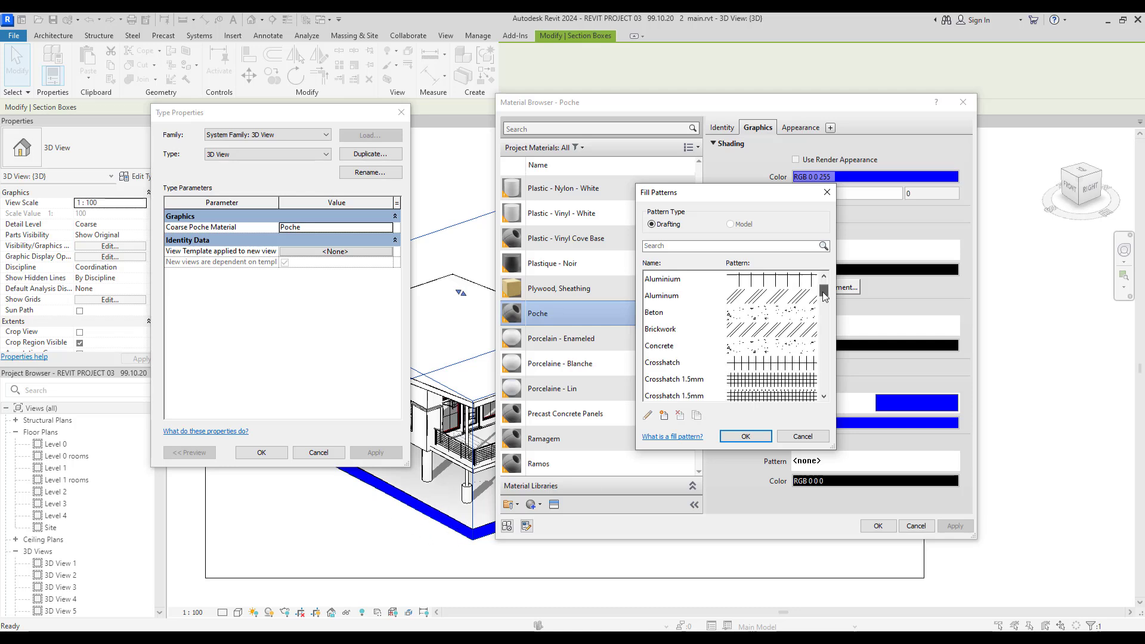
scroll(819, 327, "down", 5)
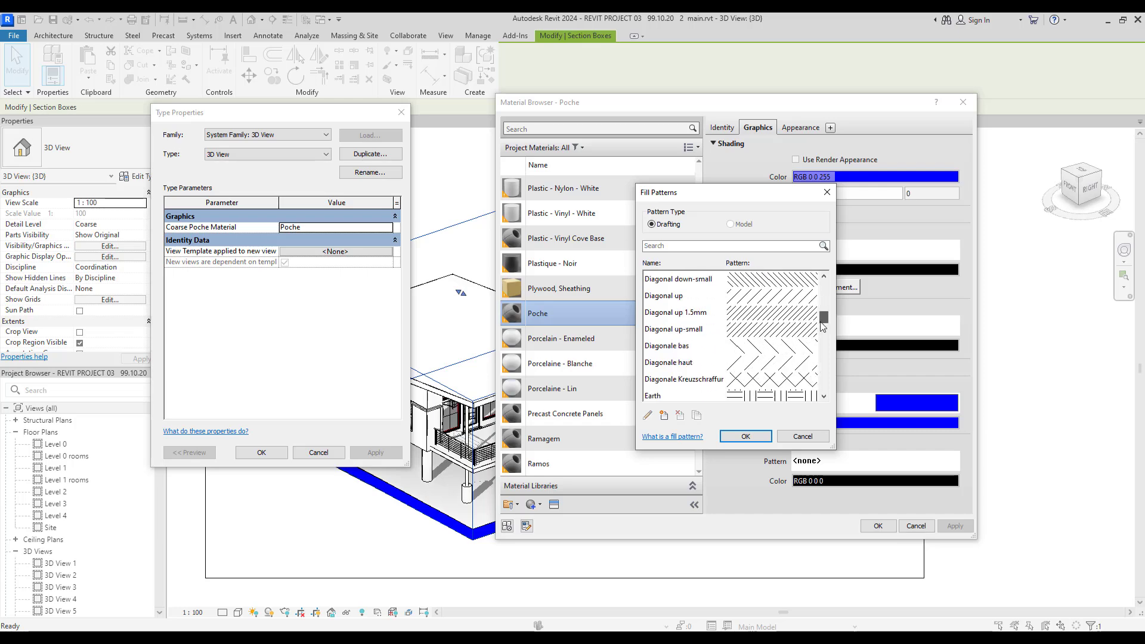
left_click_drag(824, 340, 831, 286)
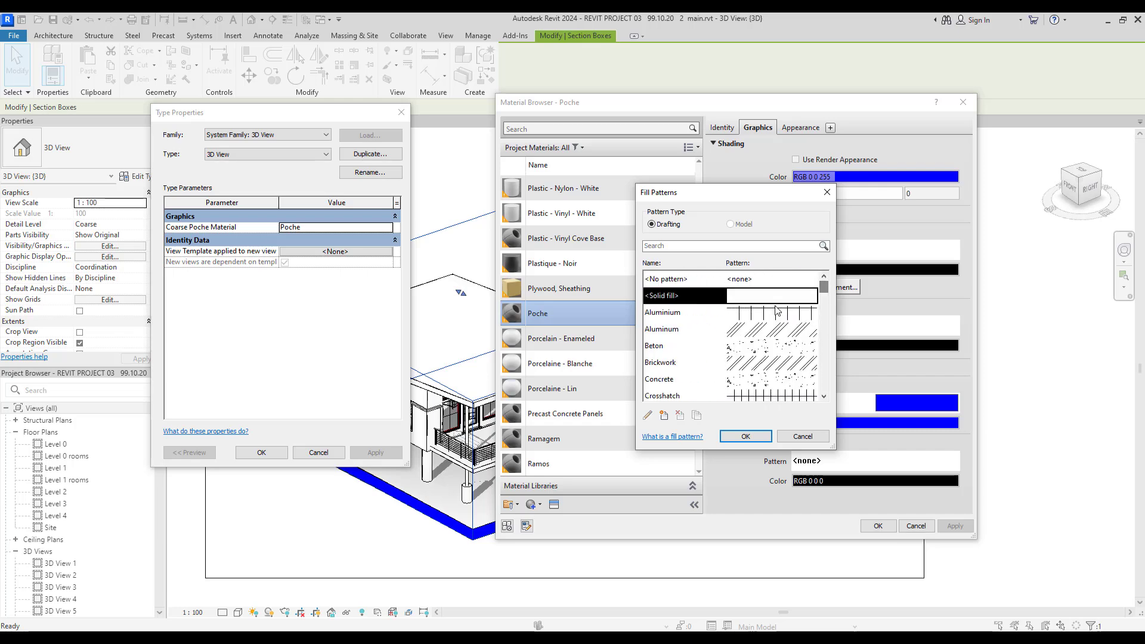
key("Return")
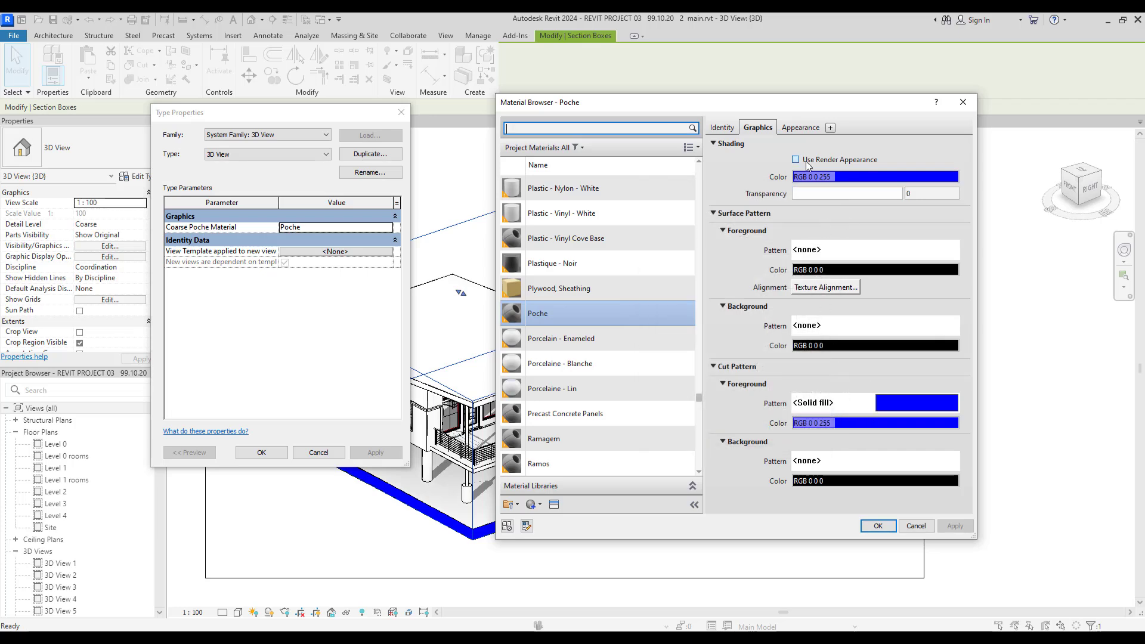
Accept the Poche material, apply the 3D view's type properties and clear the section box selection
left_click(882, 526)
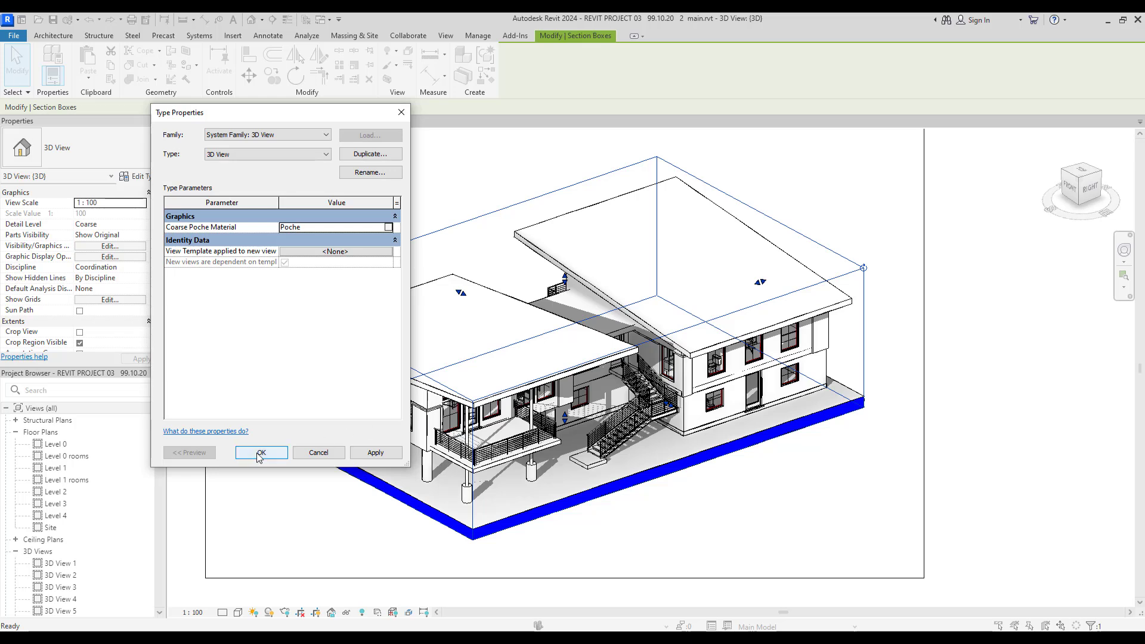
left_click(353, 455)
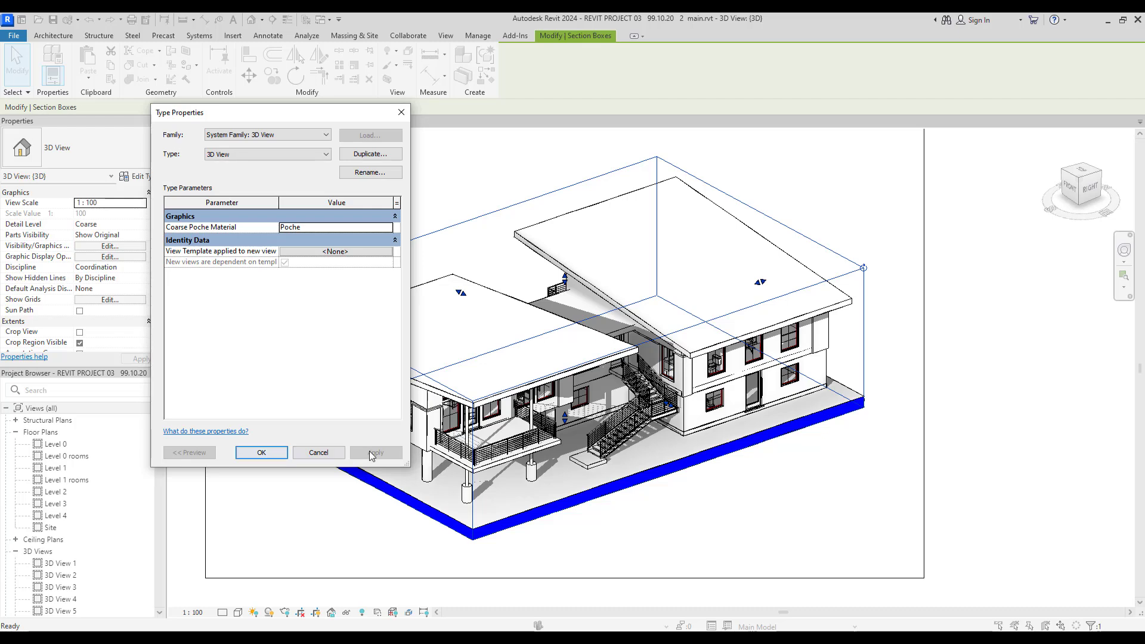
left_click(262, 454)
left_click(245, 486)
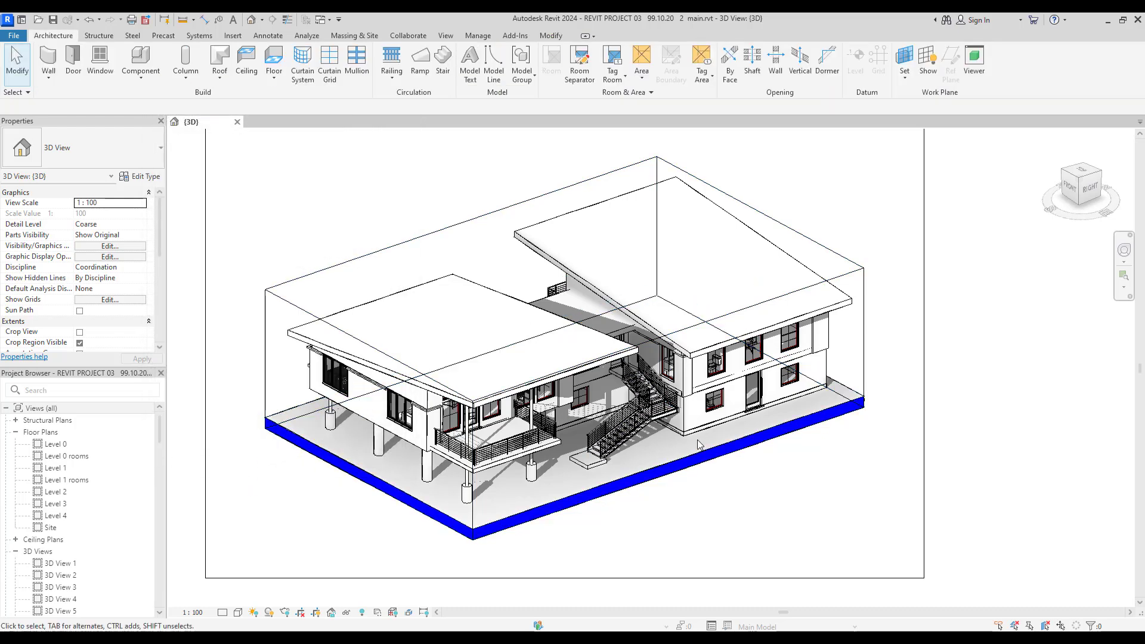
Reorient the 3D view to look at the front and right sides of the house from above
scroll(697, 439, "down", 2)
scroll(748, 480, "up", 1)
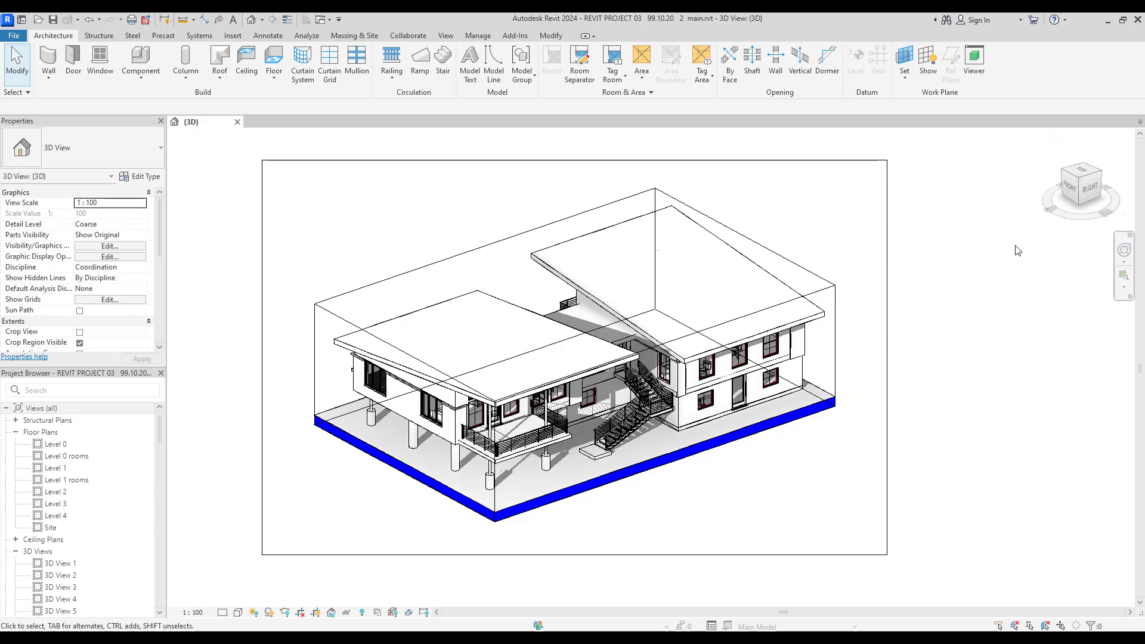
left_click(1079, 180)
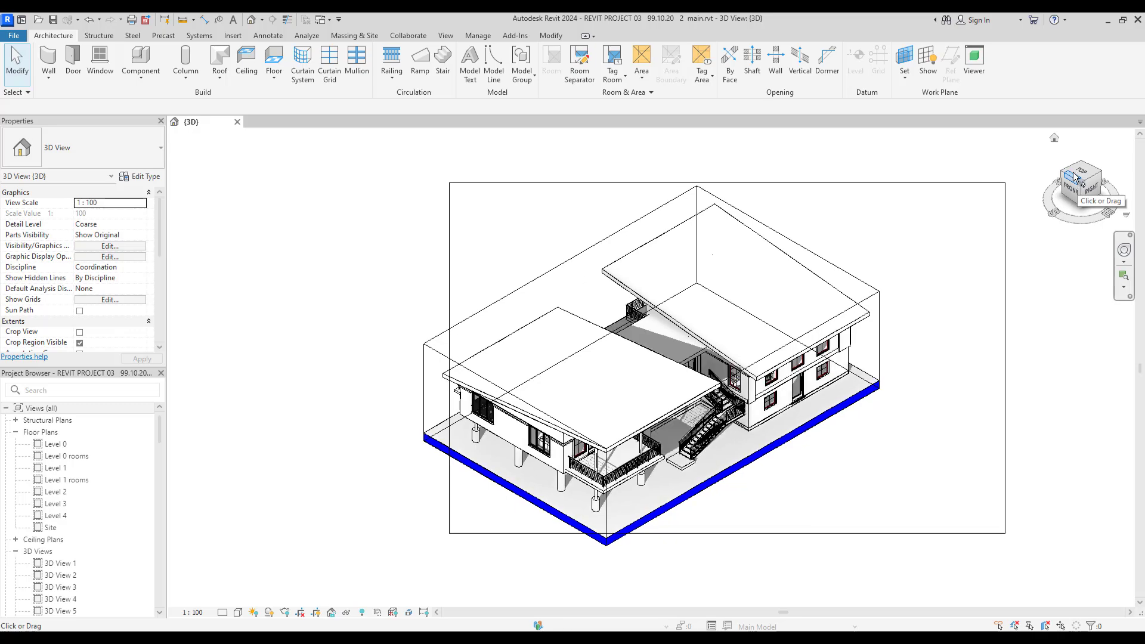
left_click(1074, 177)
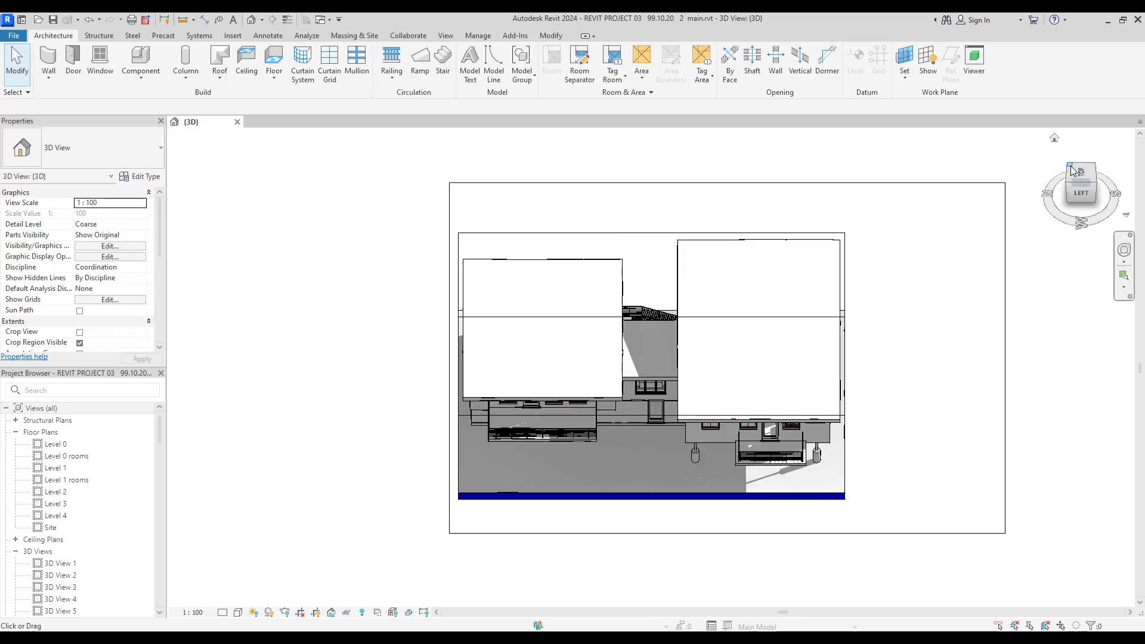
left_click(1074, 172)
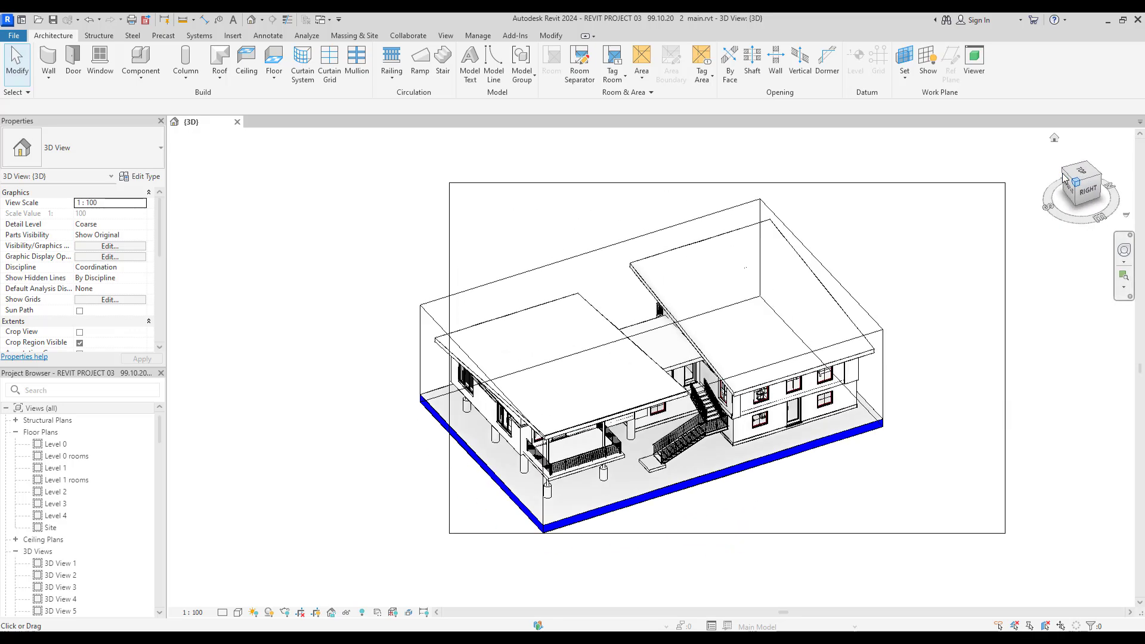
left_click(1064, 177)
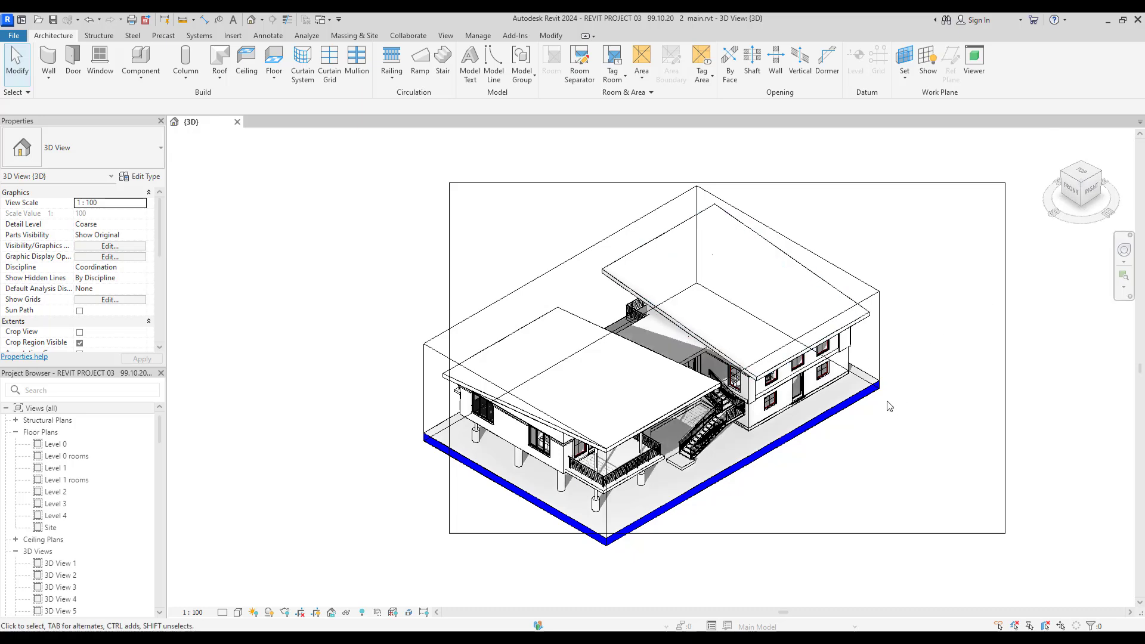
middle_click_drag(889, 441, 839, 463, "shift")
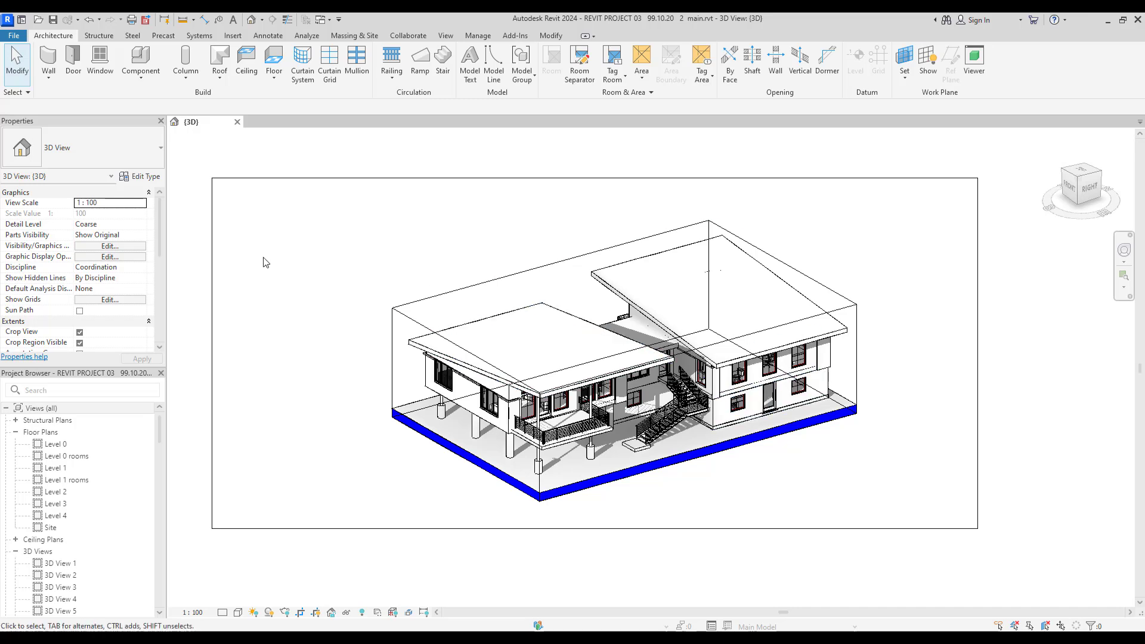
Tighten the crop region around the house by moving its left, right and top edges inward
left_click(211, 292)
left_click_drag(212, 355, 333, 365)
left_click_drag(978, 353, 886, 352)
left_click_drag(610, 178, 608, 187)
left_click_drag(333, 358, 357, 358)
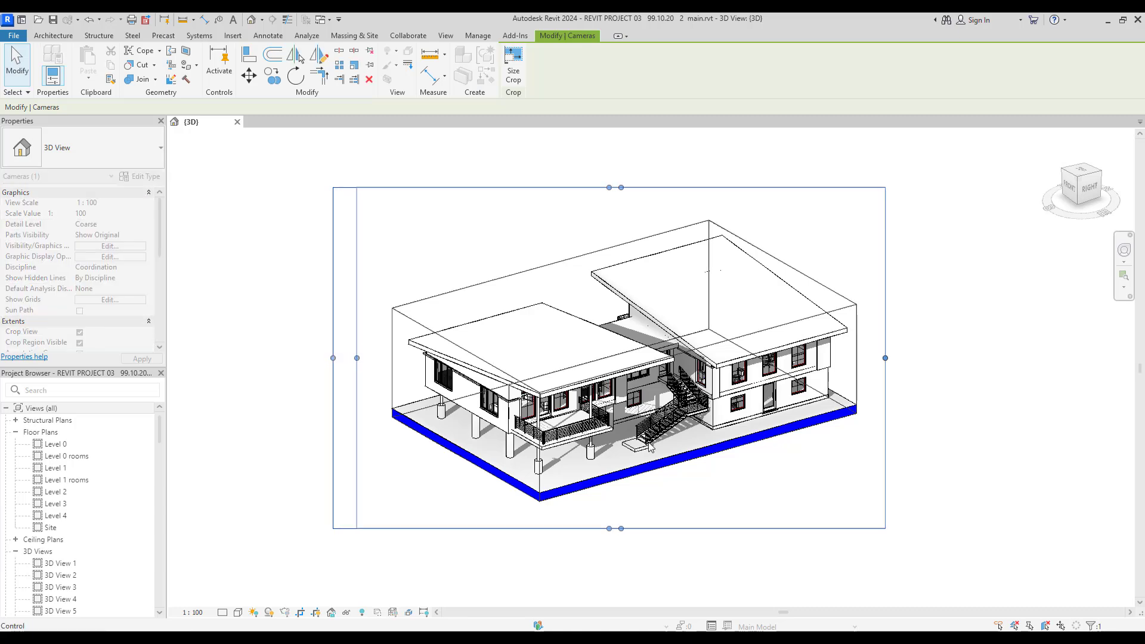
left_click(800, 478)
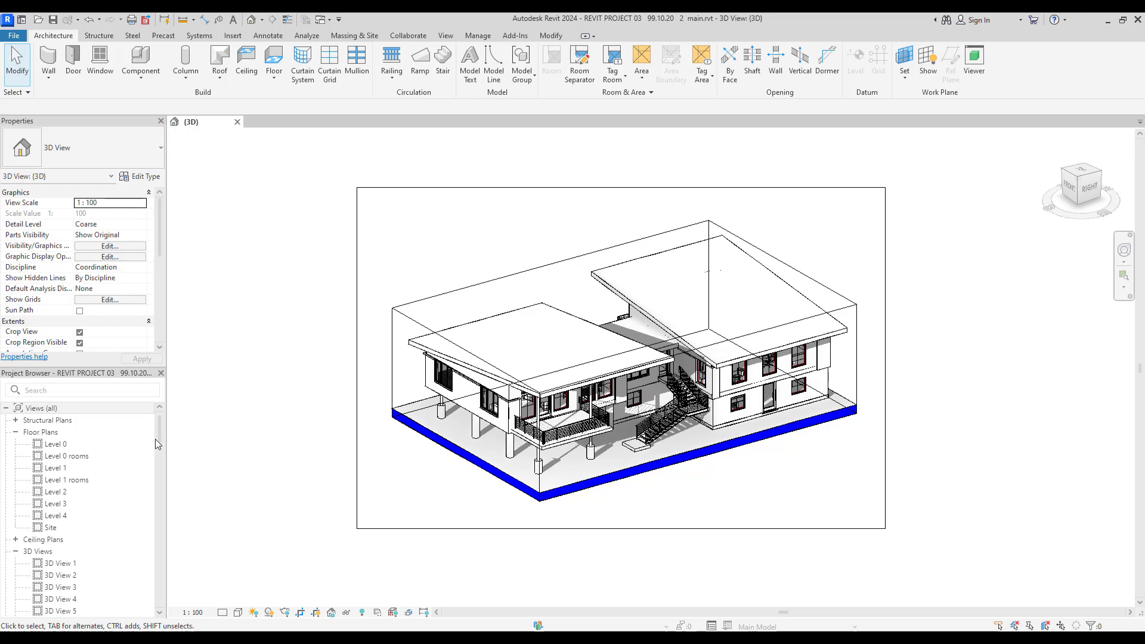
Duplicate the {3D} view with detailing
left_click_drag(156, 439, 156, 457)
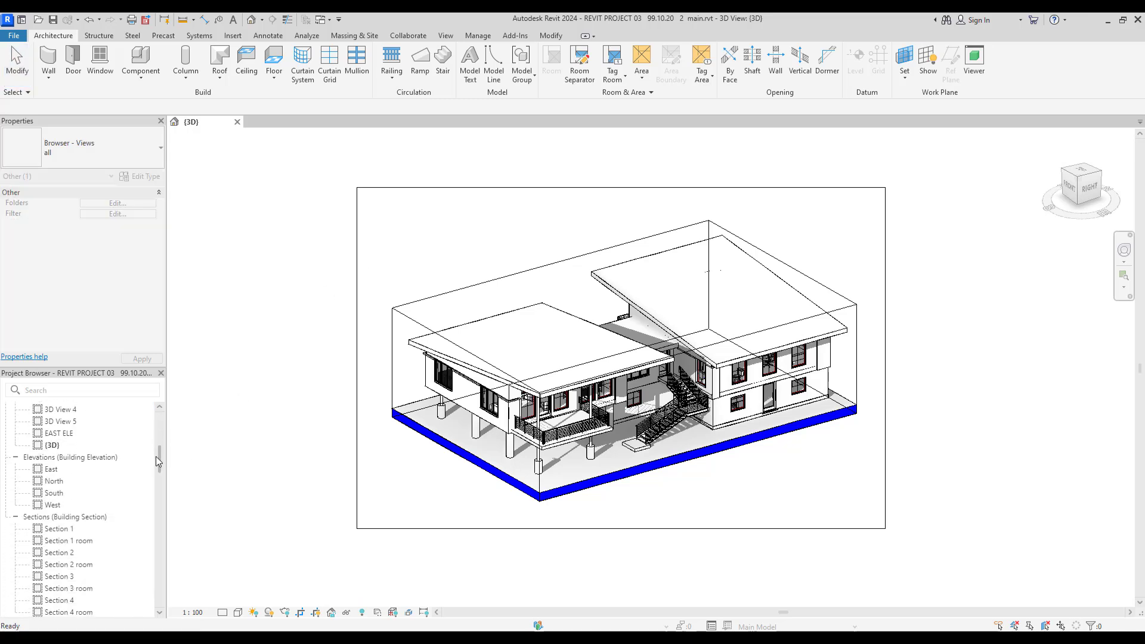
scroll(90, 513, "up", 3)
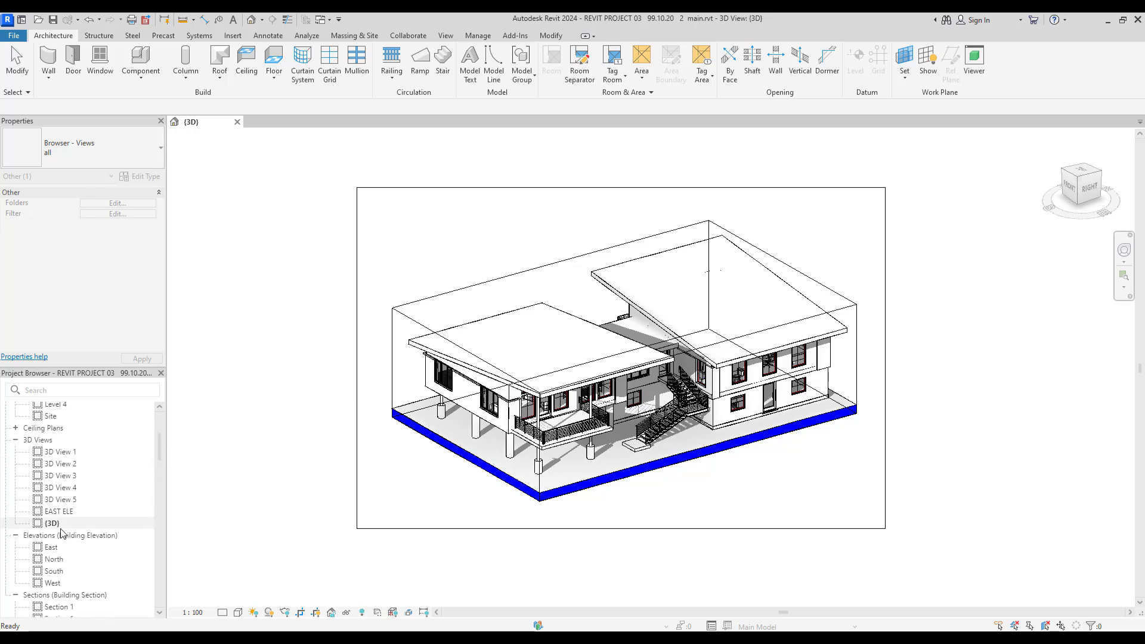
left_click(60, 527)
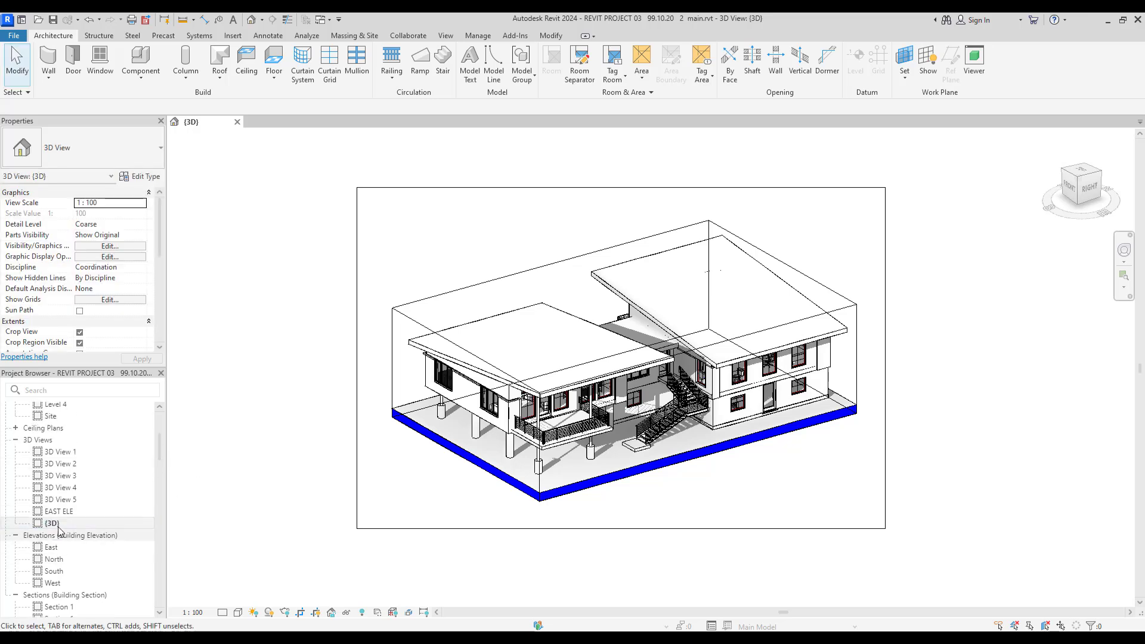
right_click(59, 527)
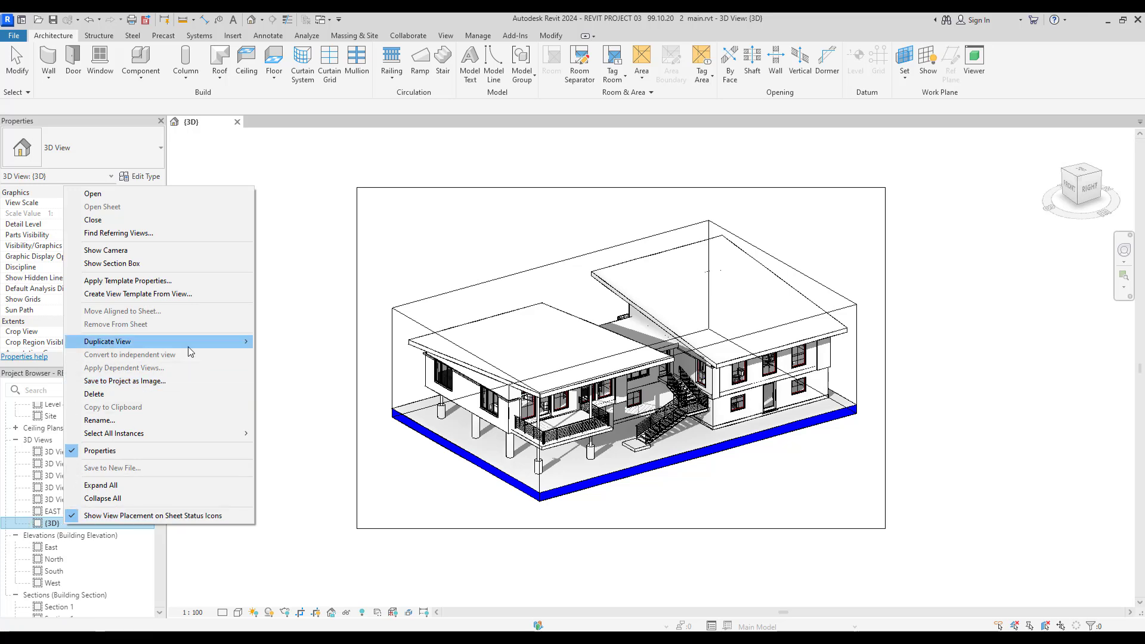
mouse_move(153, 345)
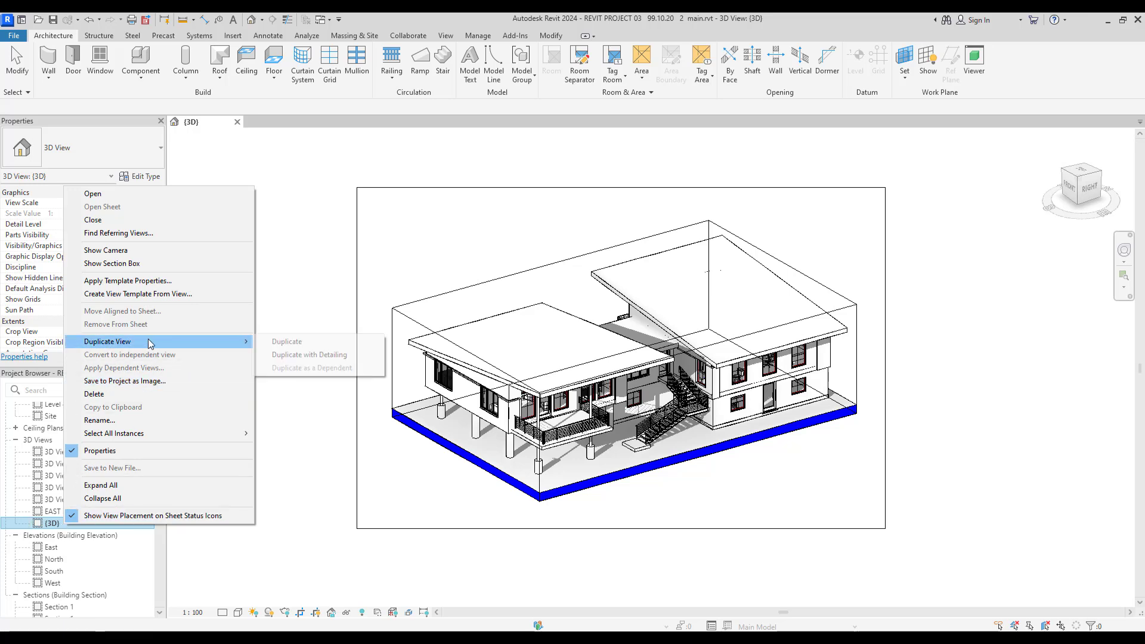
left_click(270, 356)
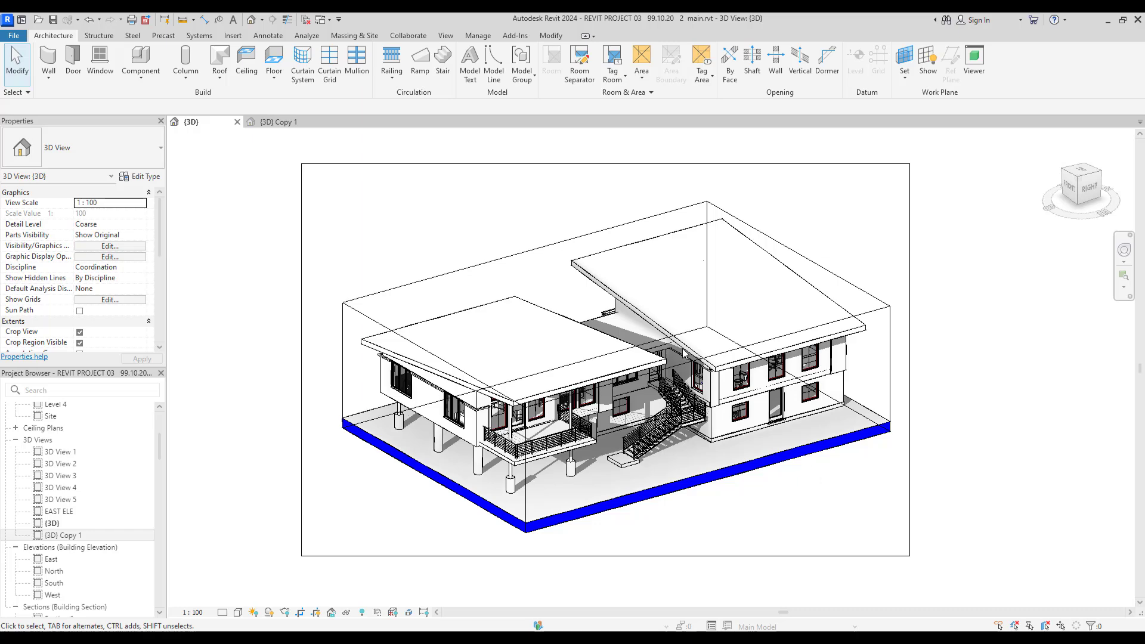
Move the stair-side face of the {3D} view's section box inward to cut the house open lengthwise
left_click(461, 275)
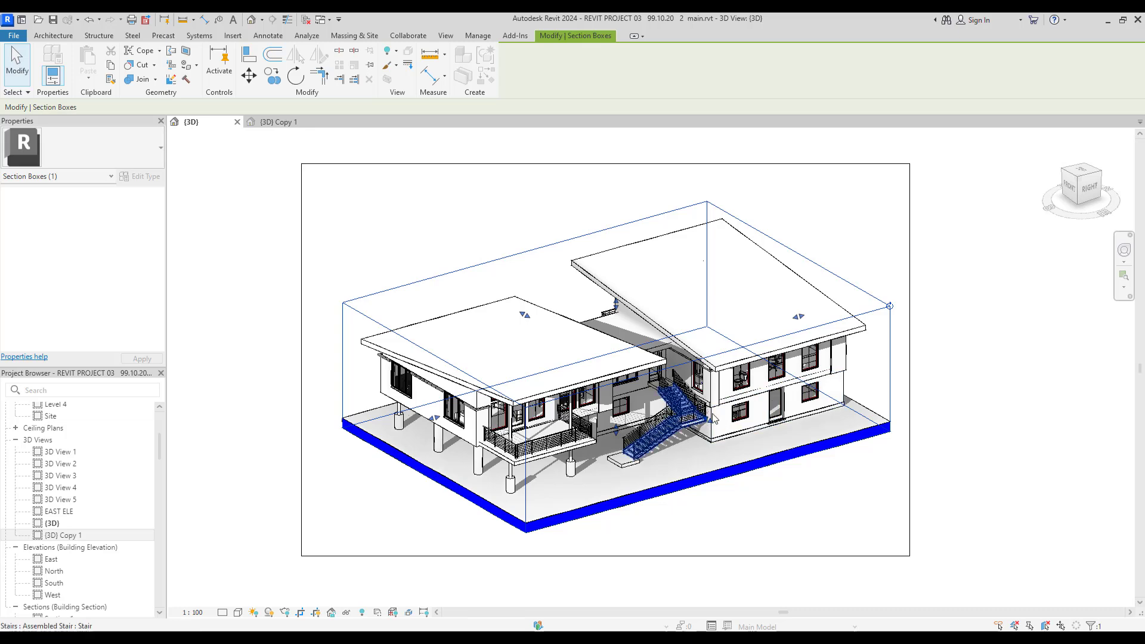
scroll(702, 460, "up", 2)
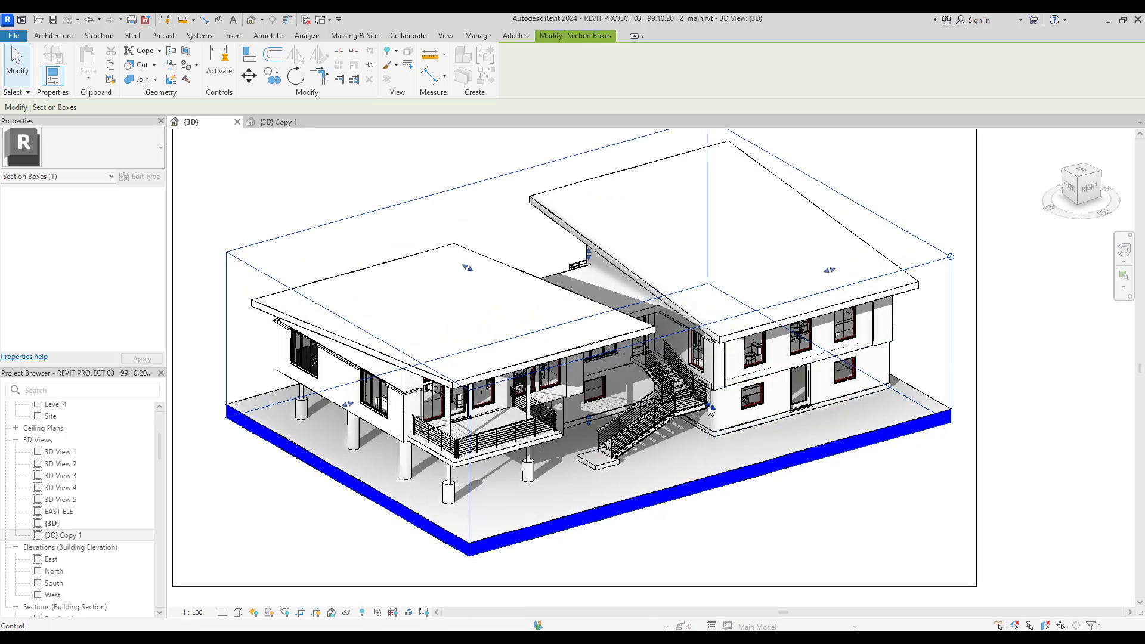
left_click_drag(710, 407, 615, 335)
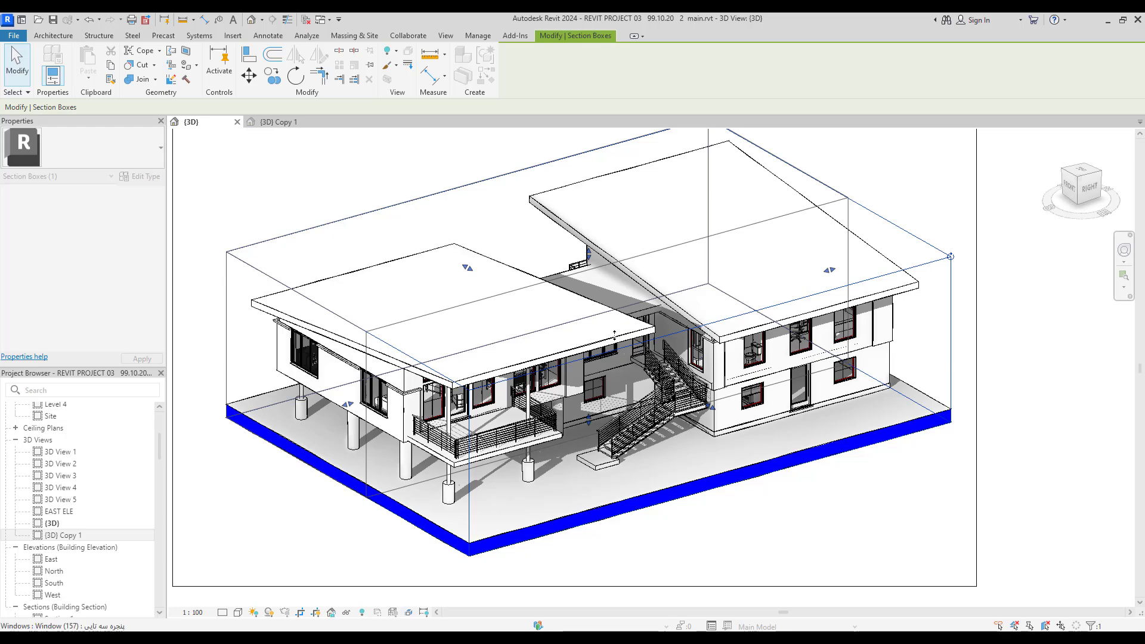
scroll(441, 384, "up", 3)
scroll(428, 386, "up", 1)
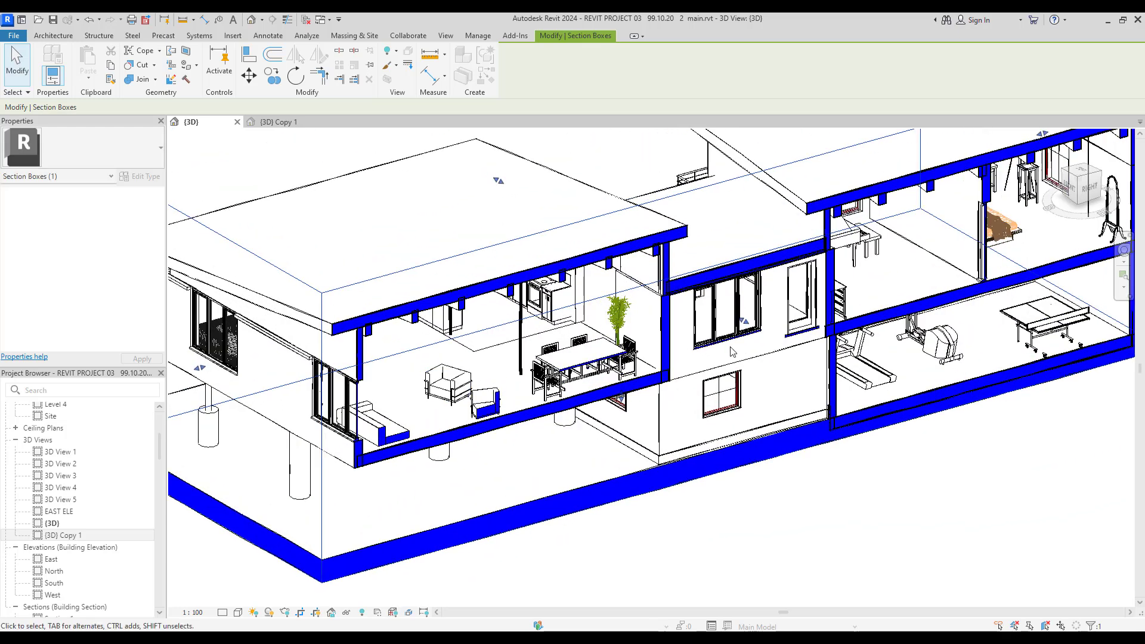
Fine-tune the section box's stair-side face so the cut passes just behind the middle wall and exposes the office rooms
mouse_move(743, 324)
left_mouse_down()
mouse_move(734, 317)
mouse_move(751, 327)
left_mouse_up()
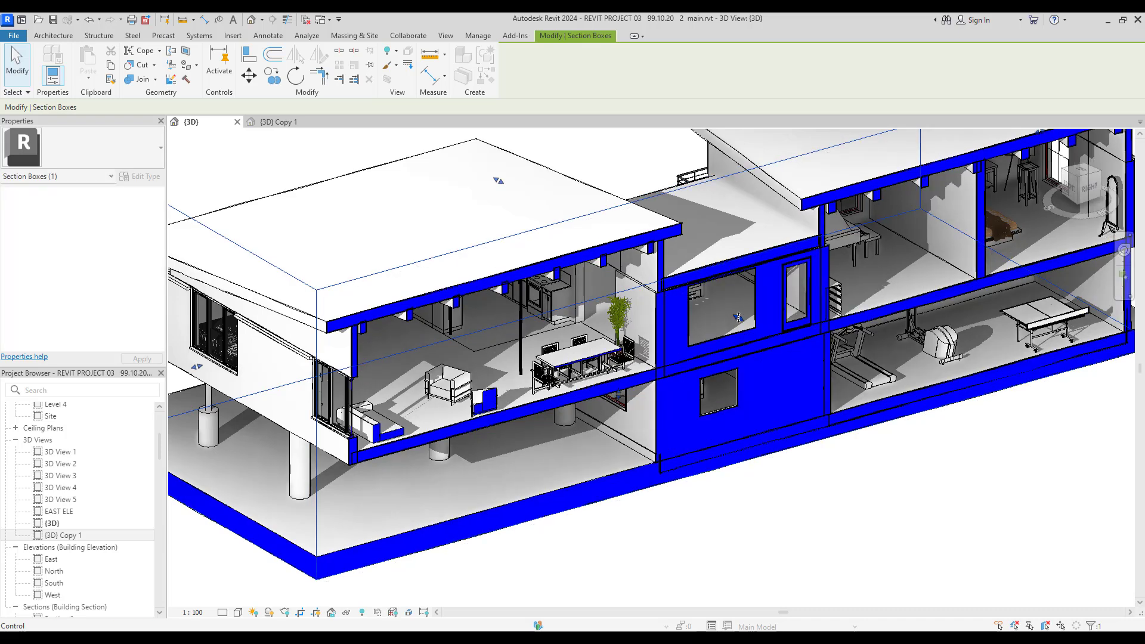
scroll(672, 338, "up", 3)
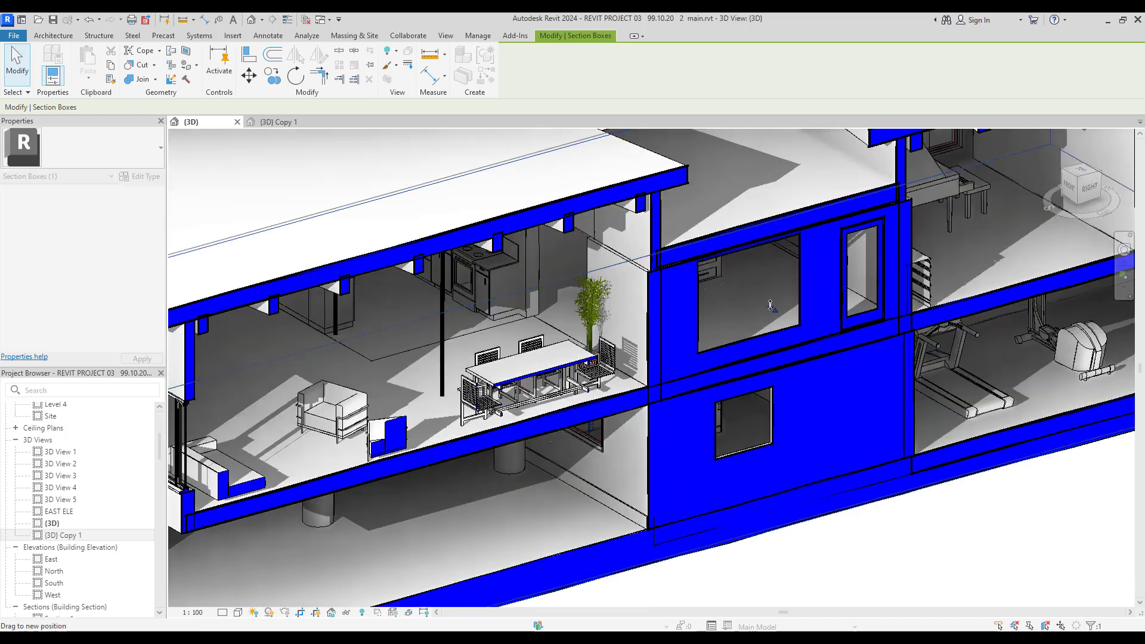
left_click_drag(772, 309, 766, 306)
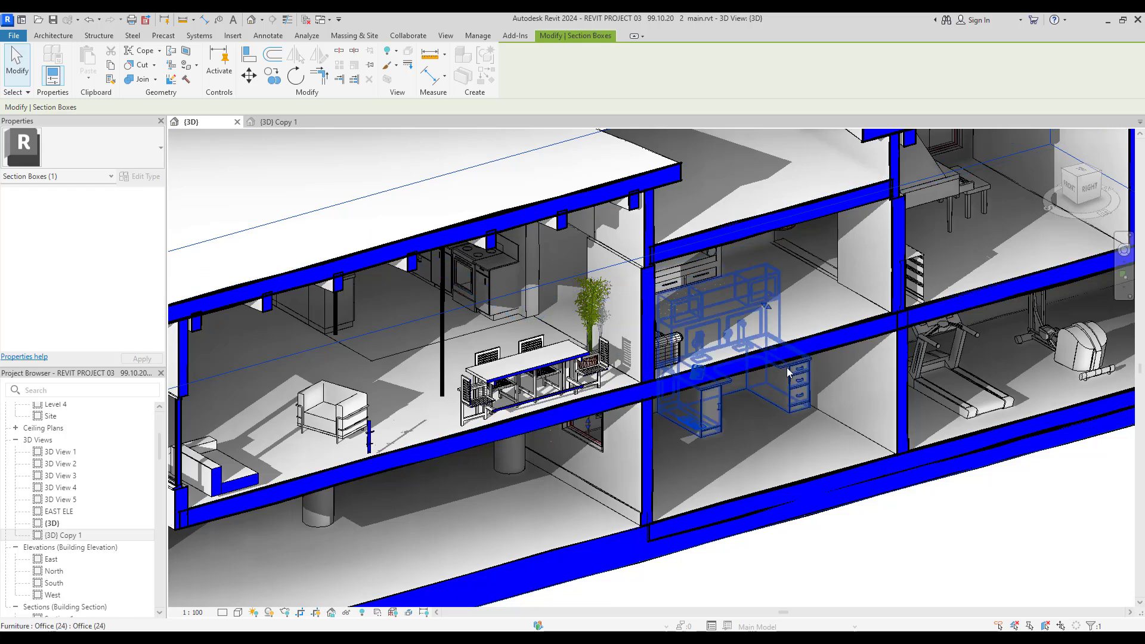
middle_click_drag(791, 374, 733, 339, "shift")
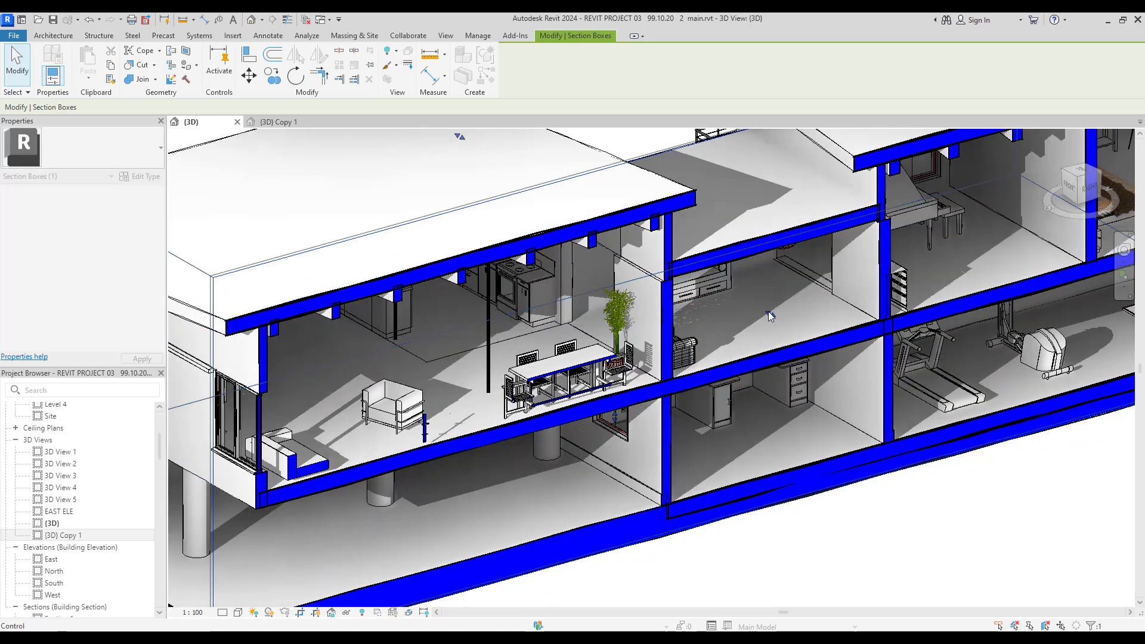
middle_click_drag(765, 313, 762, 310)
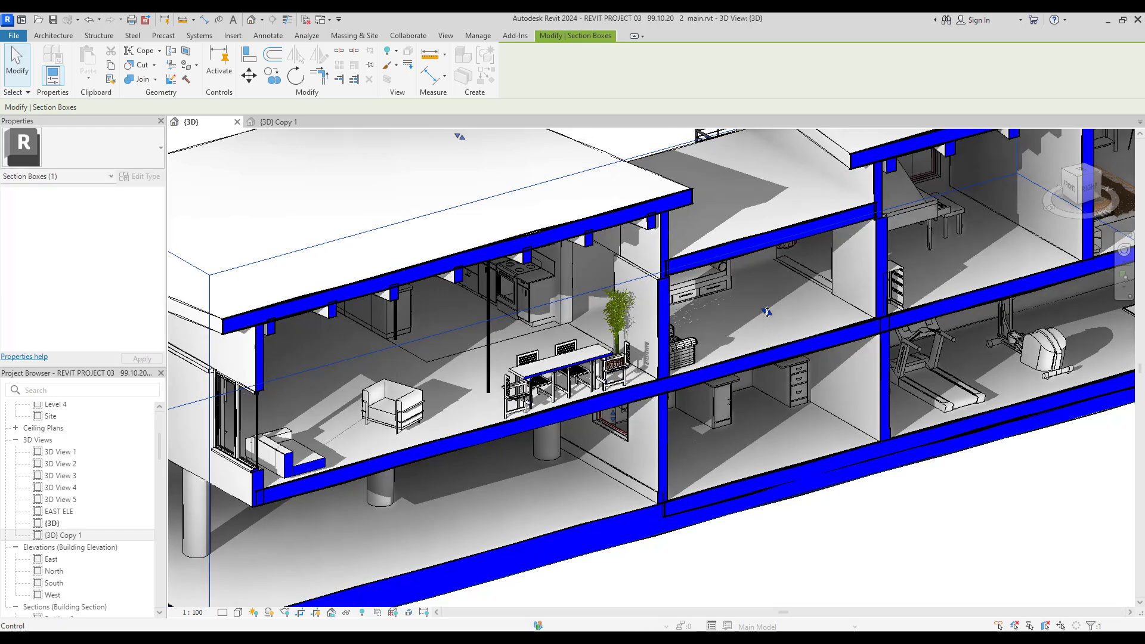
scroll(686, 413, "down", 3)
scroll(686, 414, "down", 1)
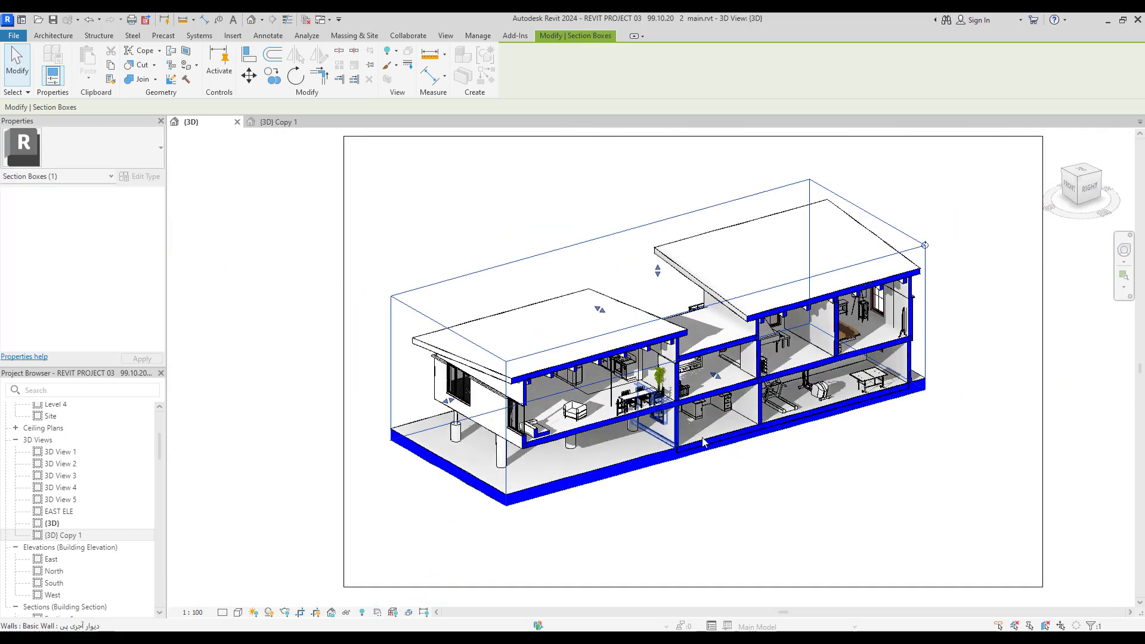
In the {3D} Copy 1 view, move the section box face opposite the stairs inward to remove the rear of the house
left_click(270, 125)
left_click(686, 493)
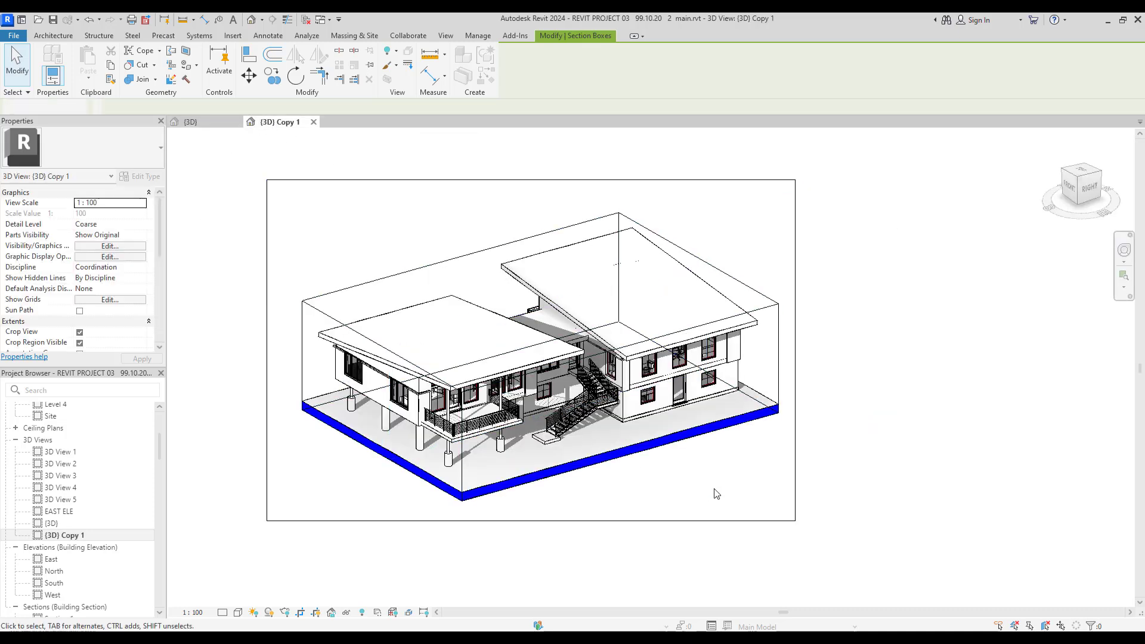
left_click(428, 270)
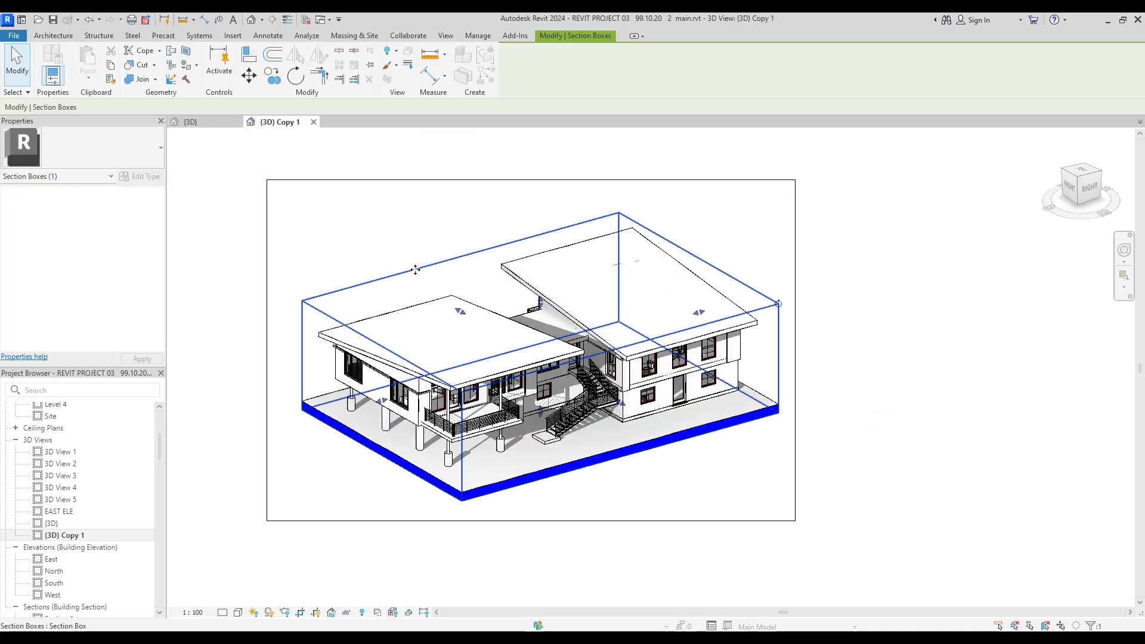
scroll(326, 288, "up", 1)
scroll(347, 293, "up", 1)
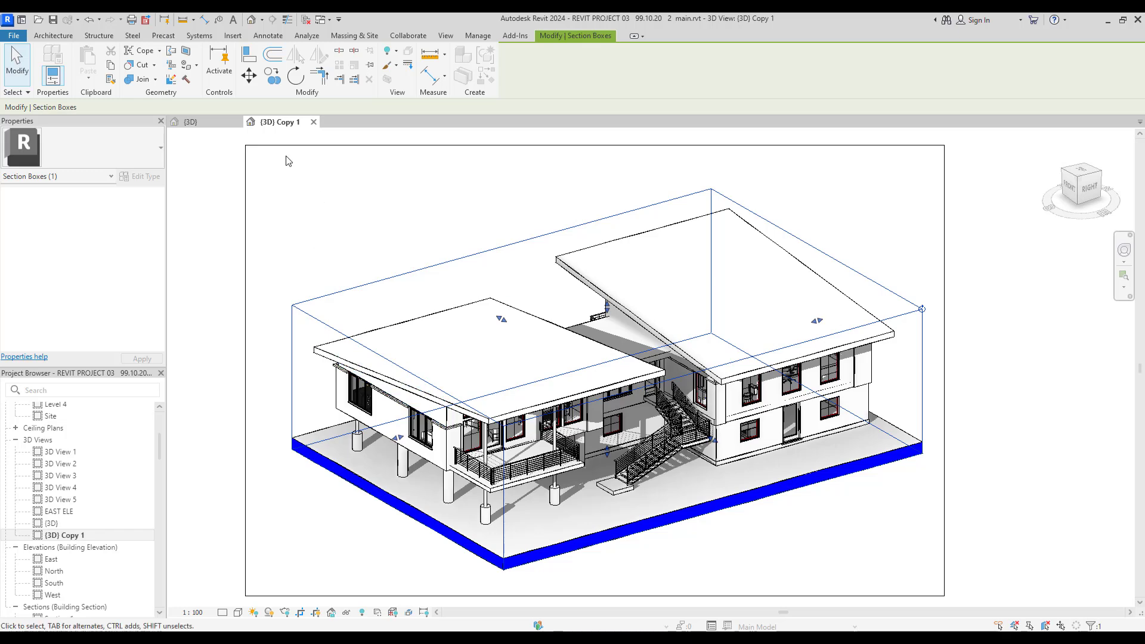
left_click(212, 123)
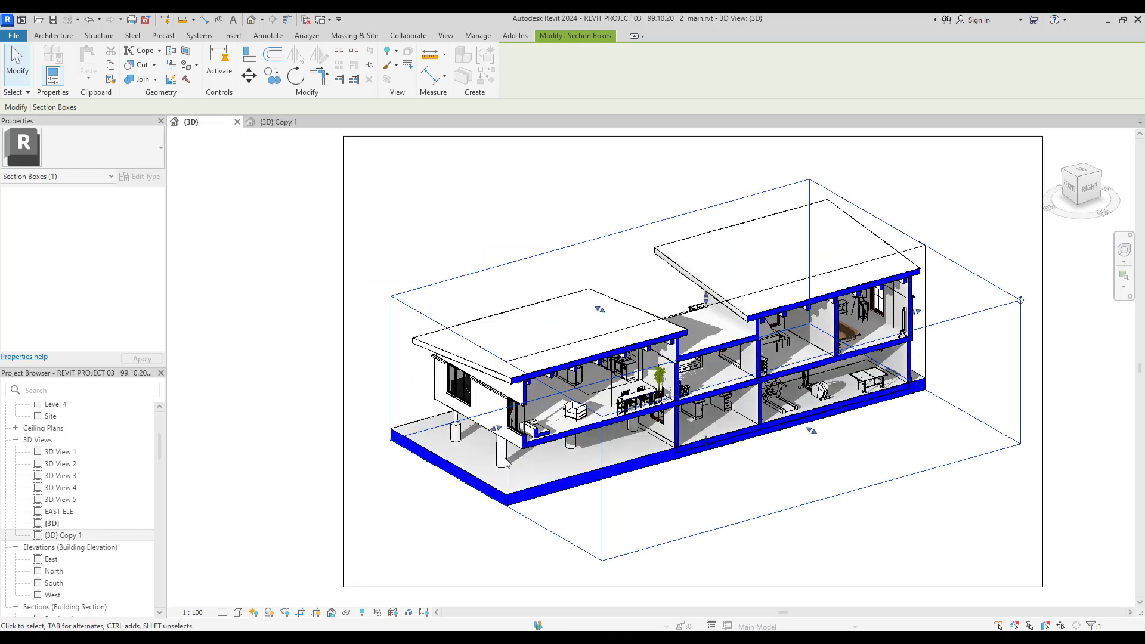
left_click(278, 122)
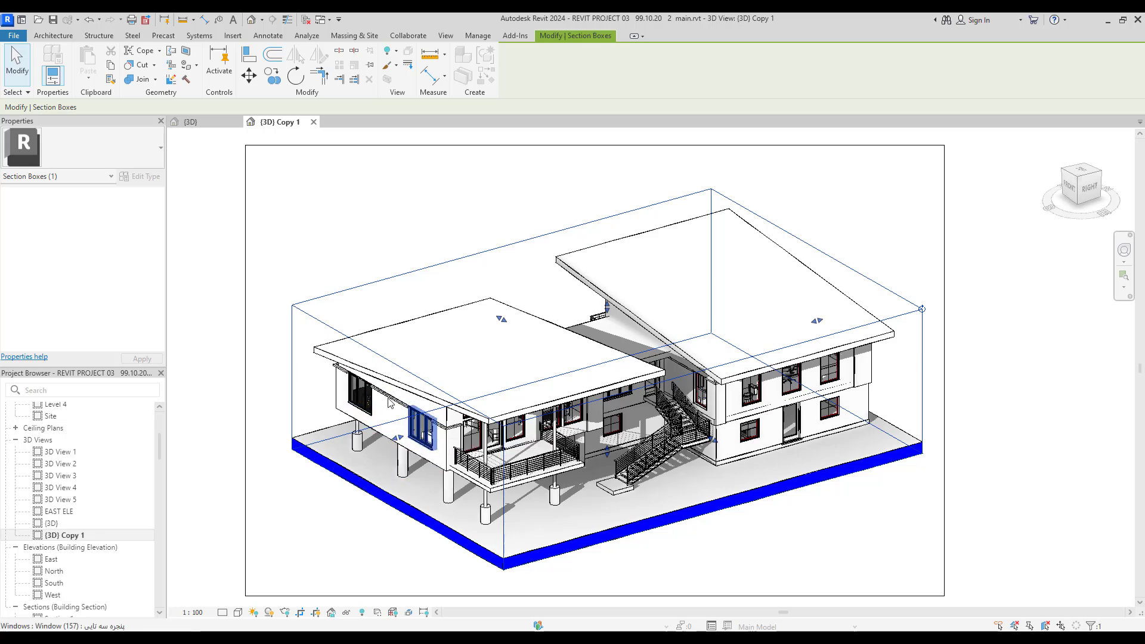
left_click_drag(505, 322, 605, 369)
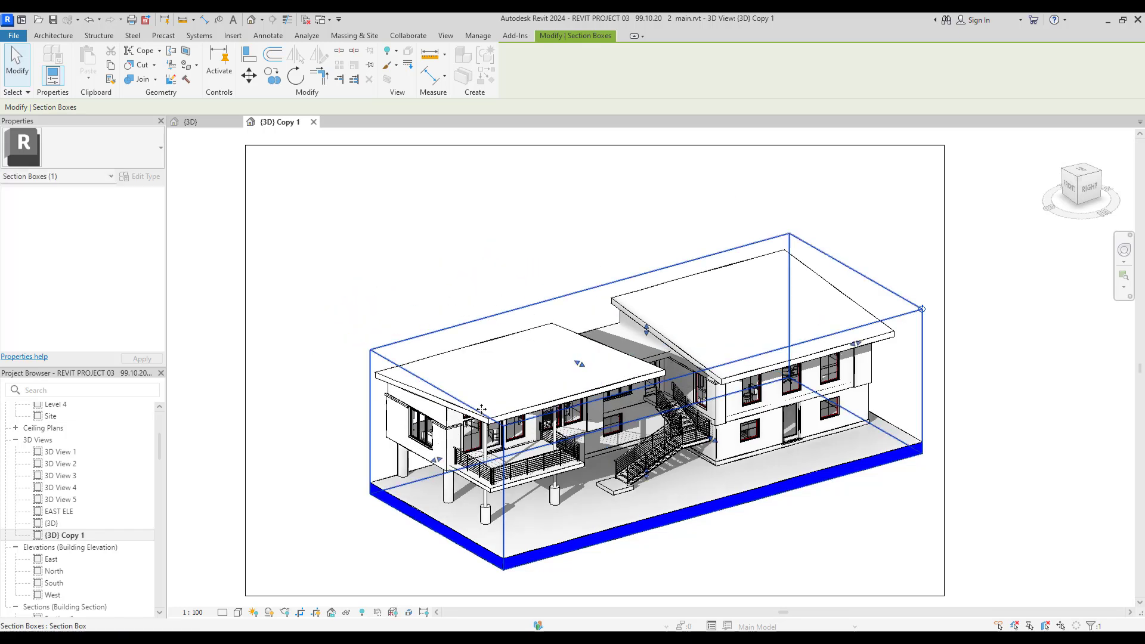
Move the copy's rear section box face further inward to match the {3D} view's cut, then compare both views
scroll(682, 317, "up", 5)
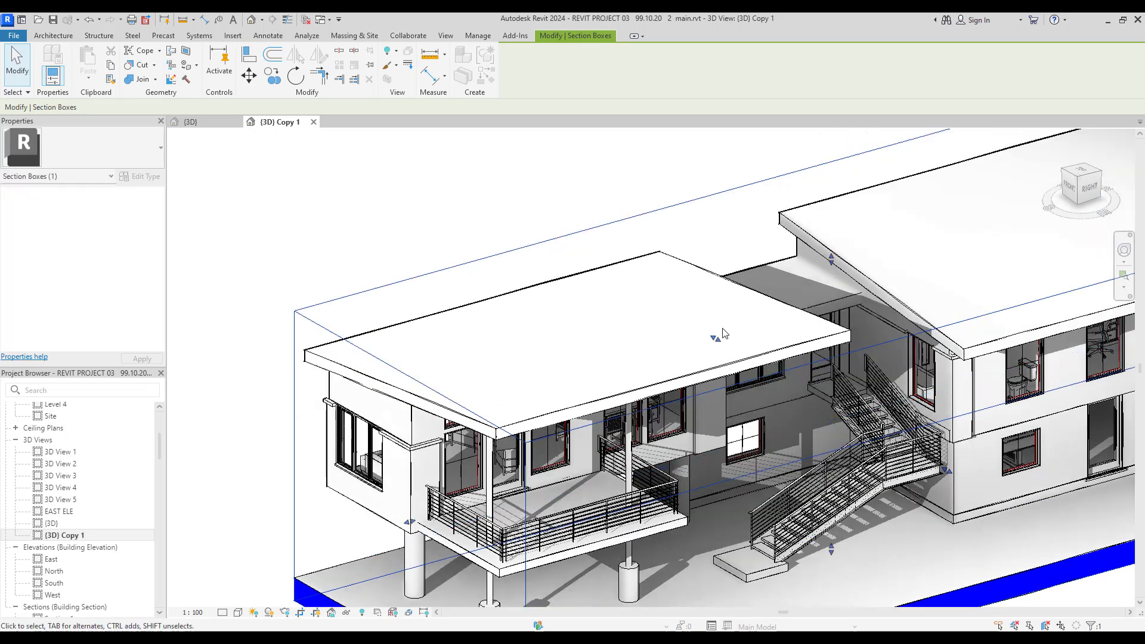
middle_click_drag(717, 335, 756, 362, "shift")
scroll(758, 359, "up", 3)
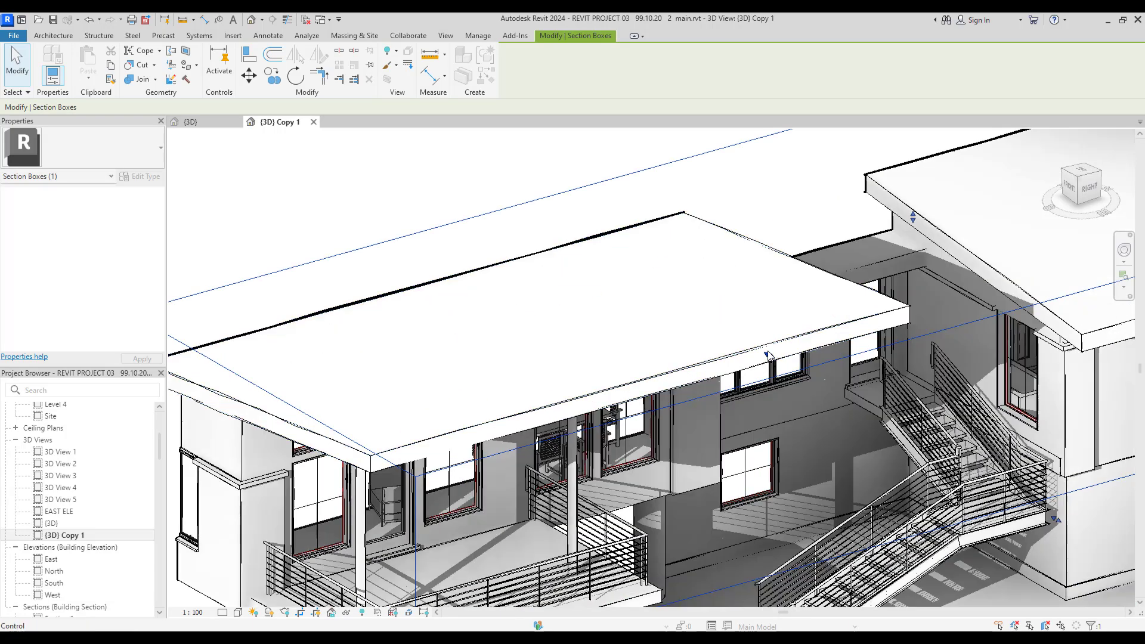
scroll(664, 332, "down", 6)
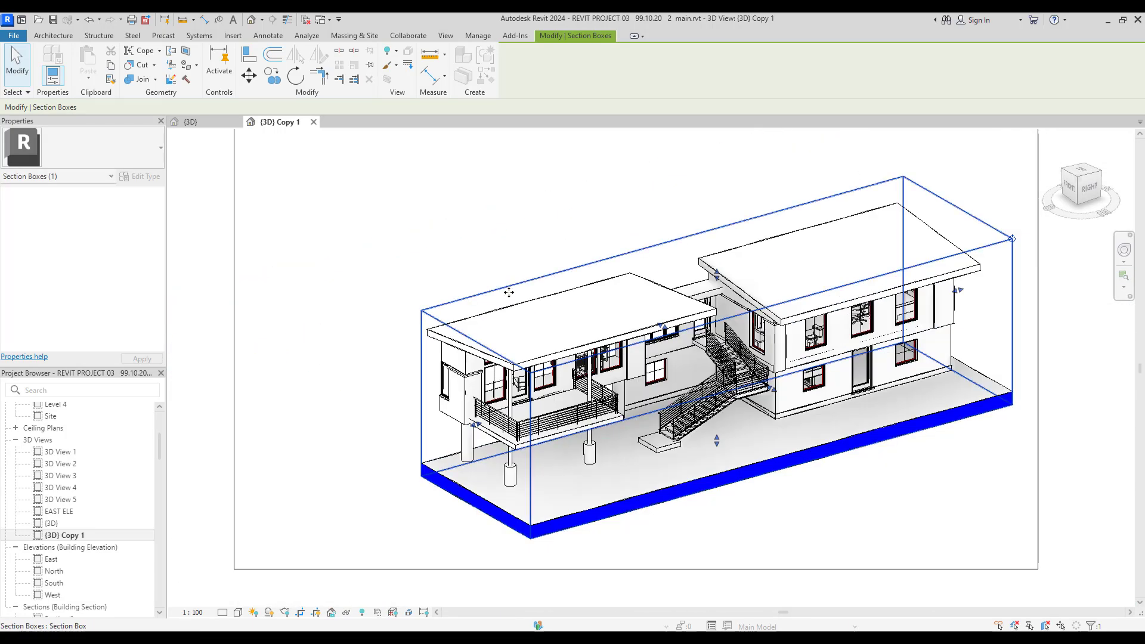
left_click(614, 237)
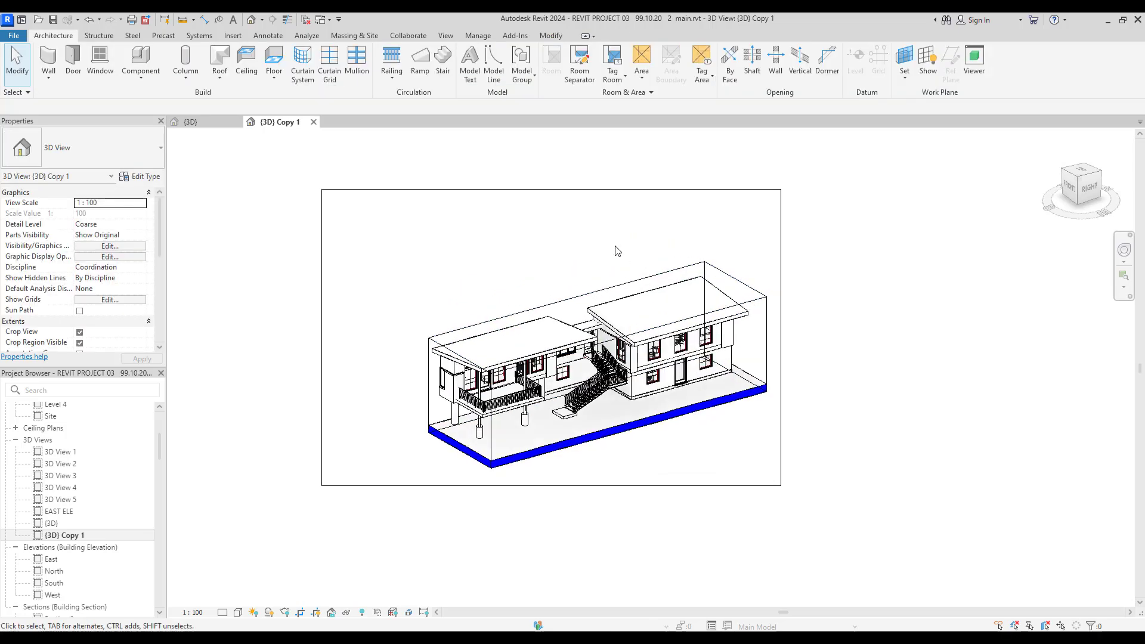
left_click(192, 121)
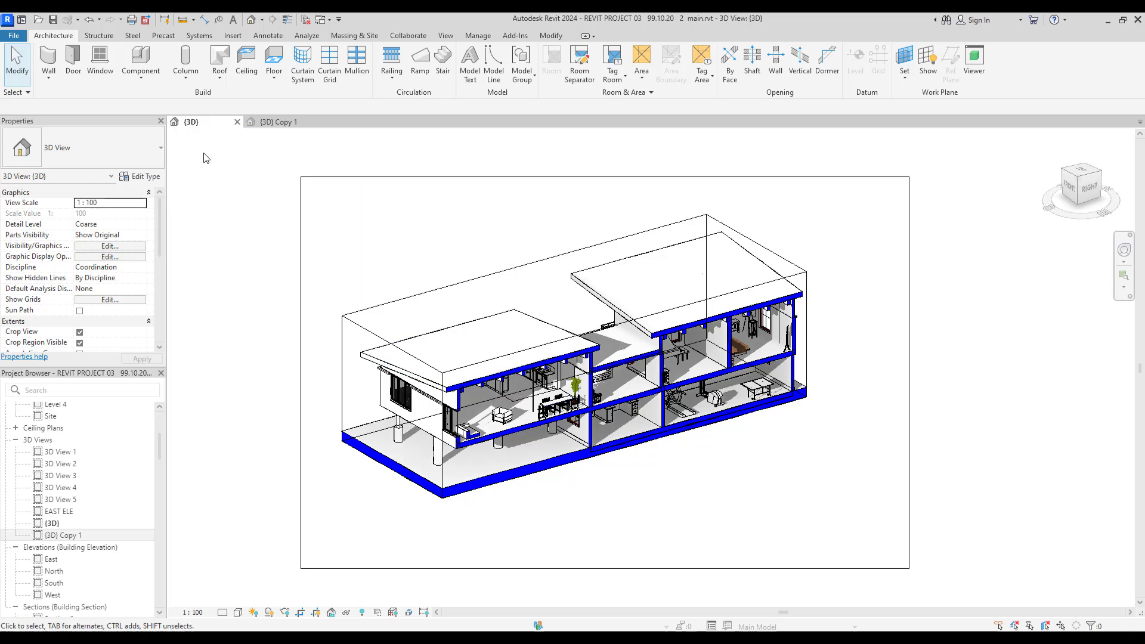
left_click(282, 122)
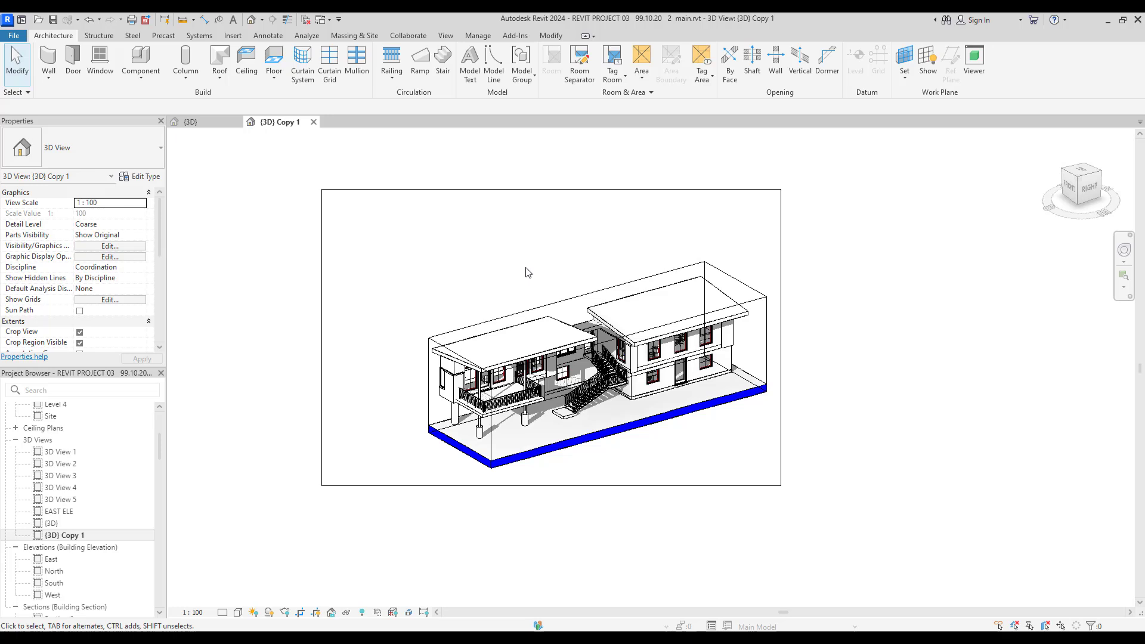
Hide the section box element in the {3D} Copy 1 view
left_click(562, 305)
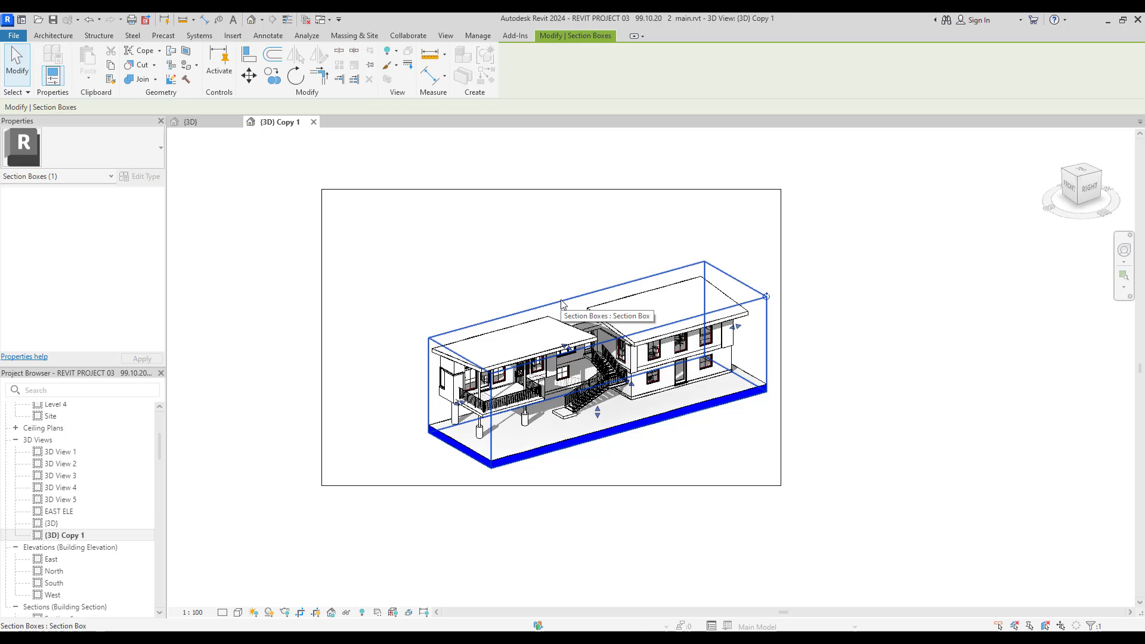
left_click(462, 273)
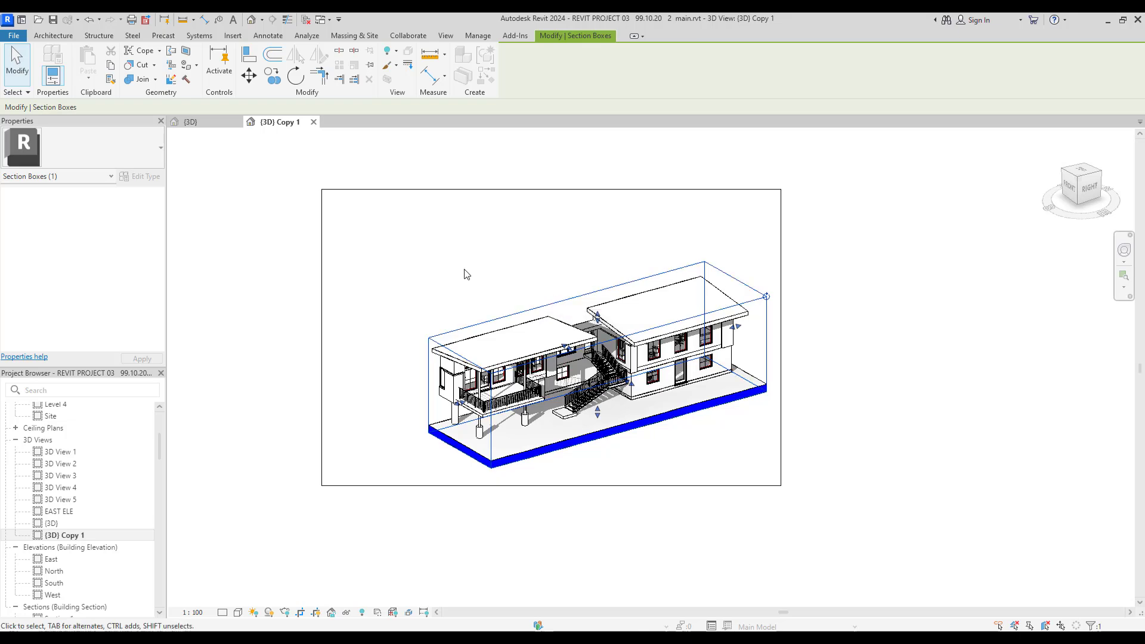
left_click(570, 305)
right_click(570, 305)
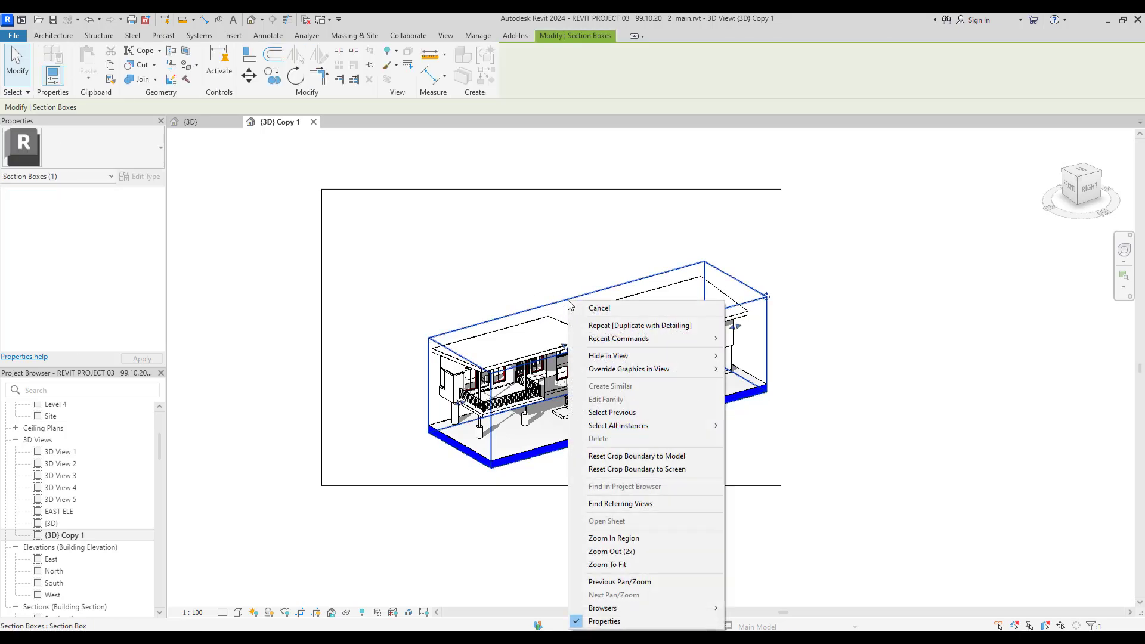
mouse_move(616, 359)
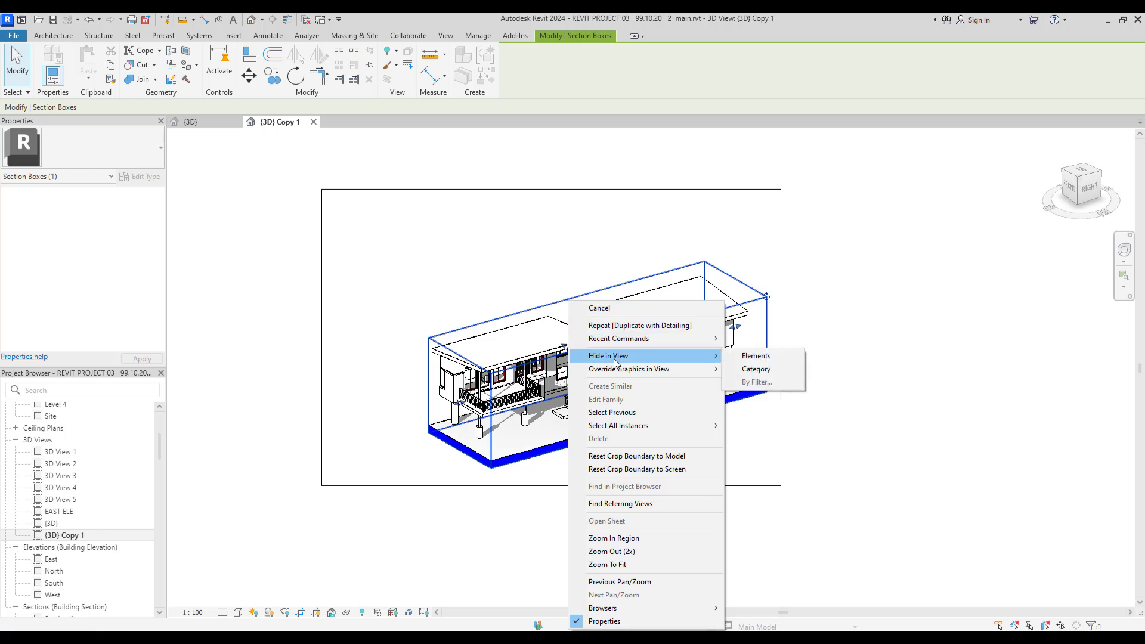
left_click(747, 357)
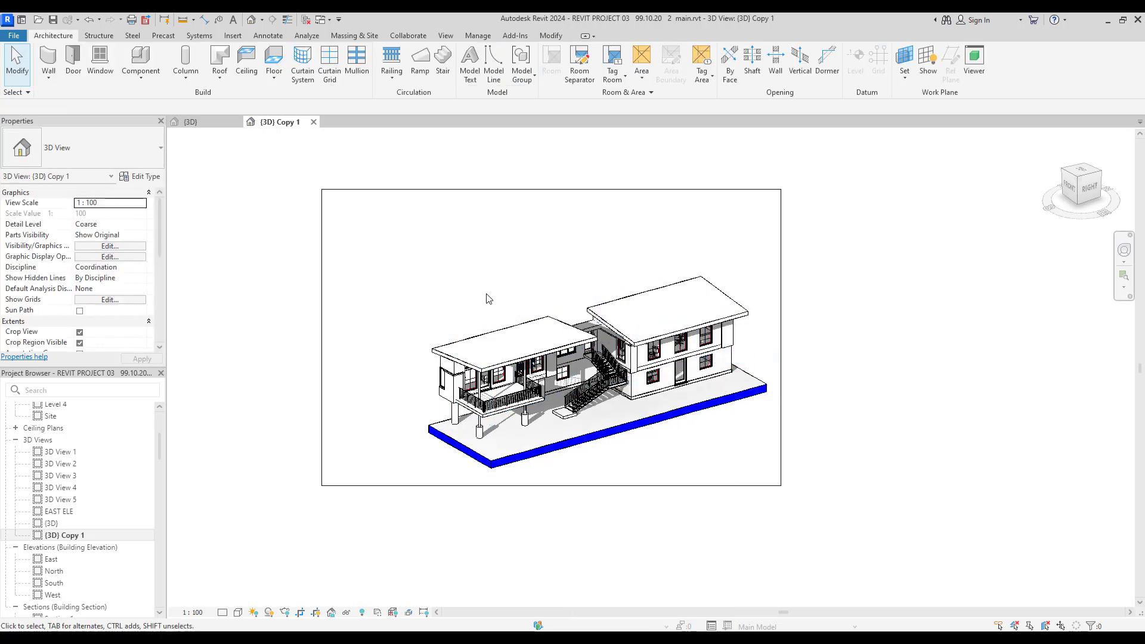
Hide the section box element in the {3D} view
left_click(190, 121)
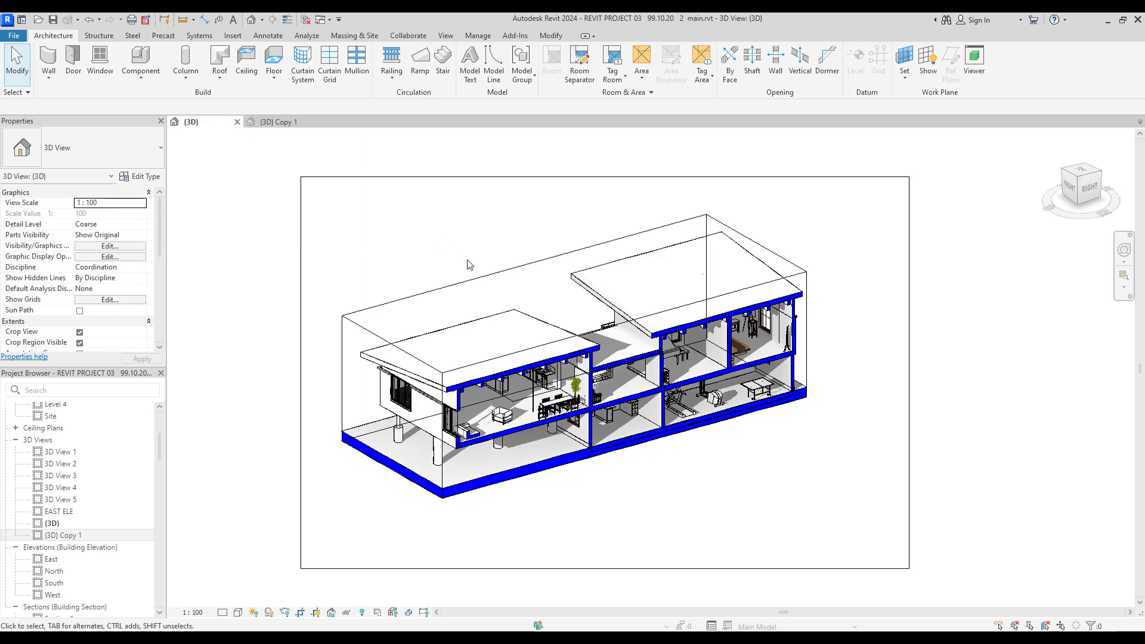
left_click(477, 281)
right_click(477, 281)
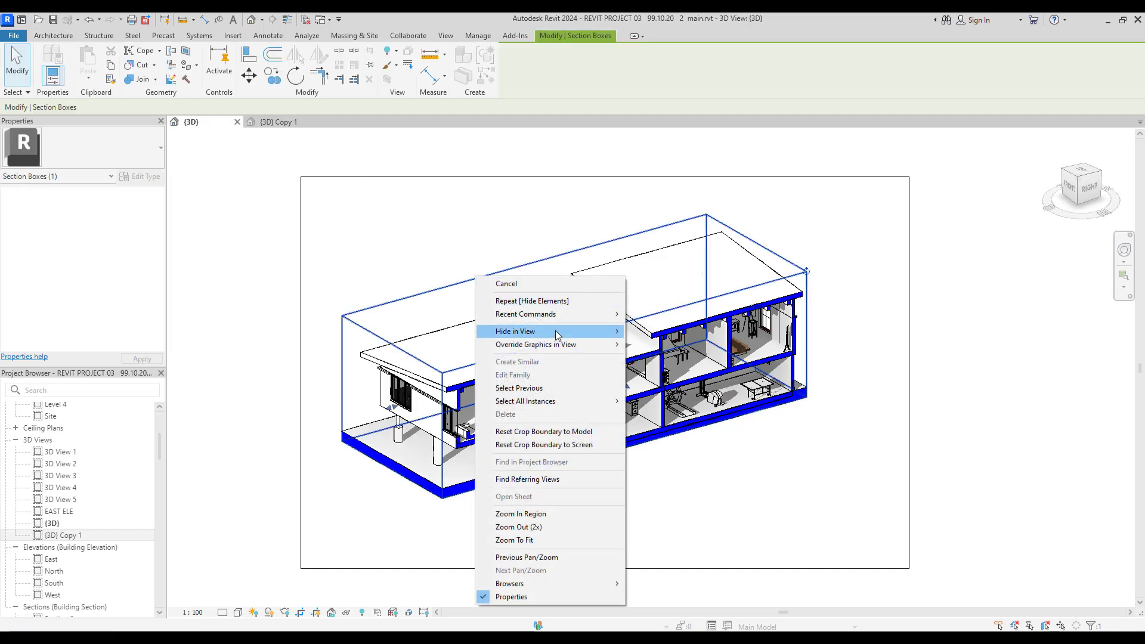
mouse_move(612, 335)
left_click(657, 331)
Switch to Photoshop, view both exported images A.jpg and B.jpg, and unlock B.jpg's background layer
key("ctrl+Tab")
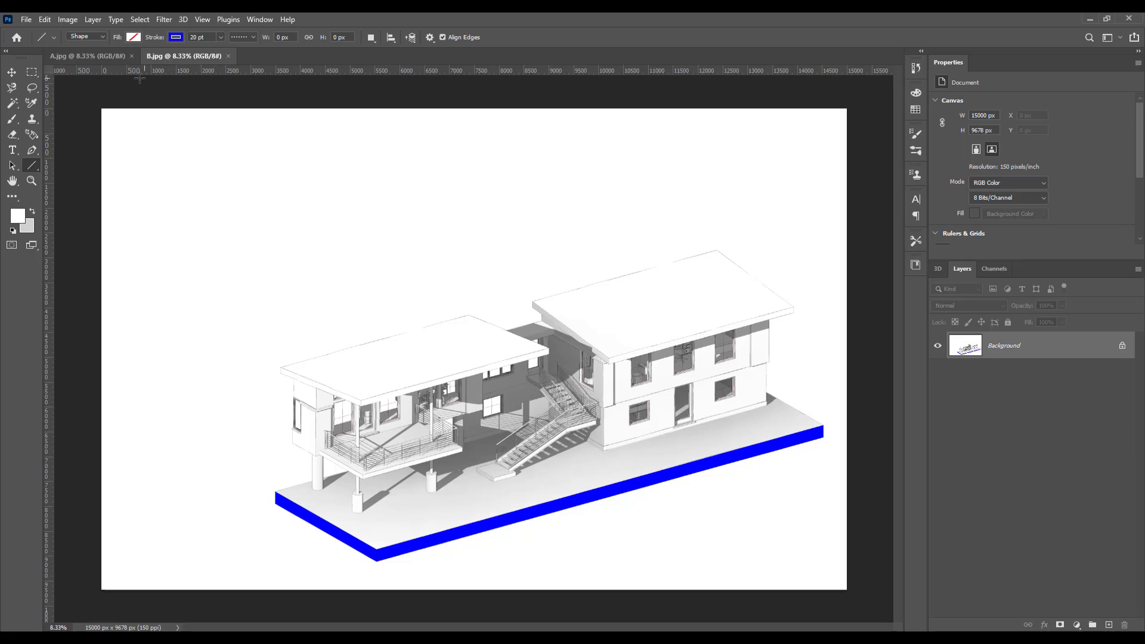
left_click(95, 57)
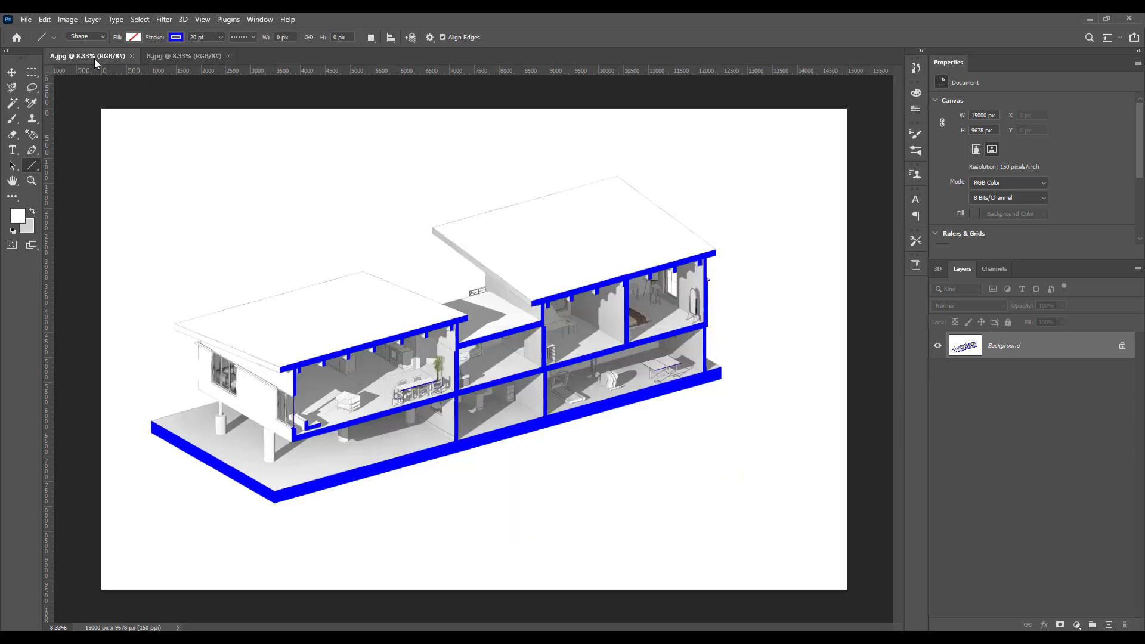
left_click(185, 56)
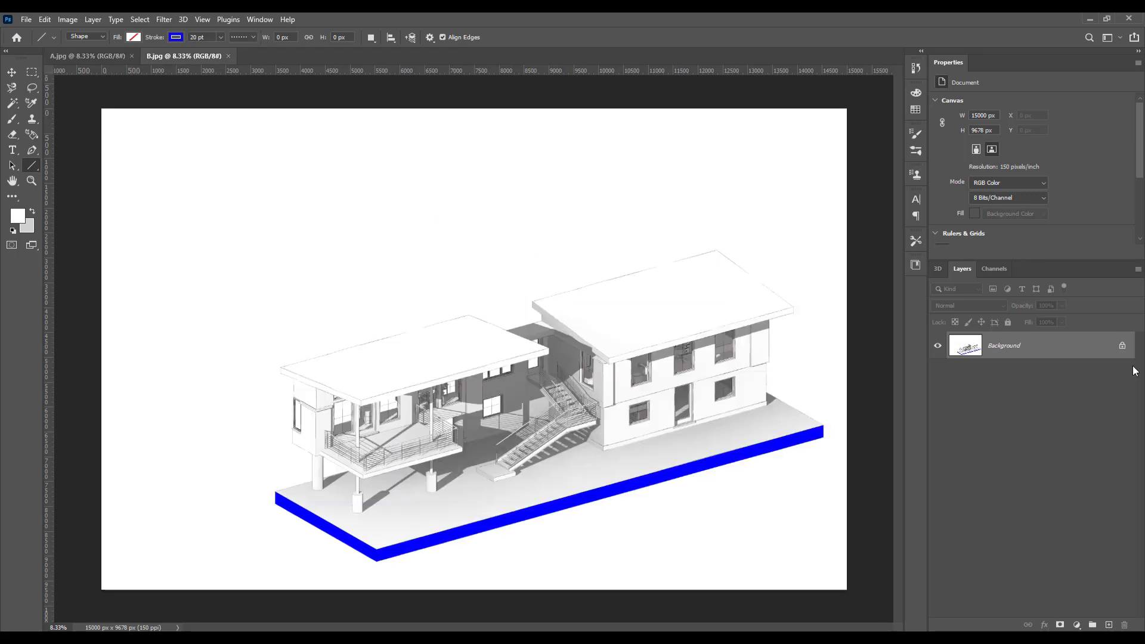
left_click(1124, 350)
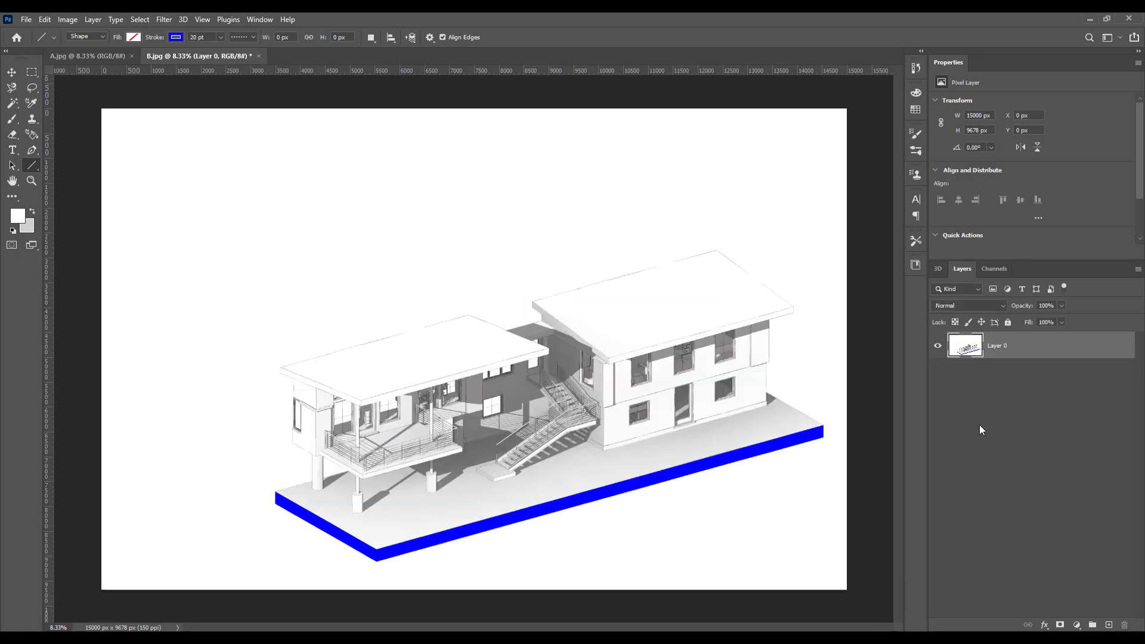
left_click(982, 430)
Copy the entire B.jpg image and paste it into A.jpg as a new layer
left_click(1002, 351)
key("ctrl+a")
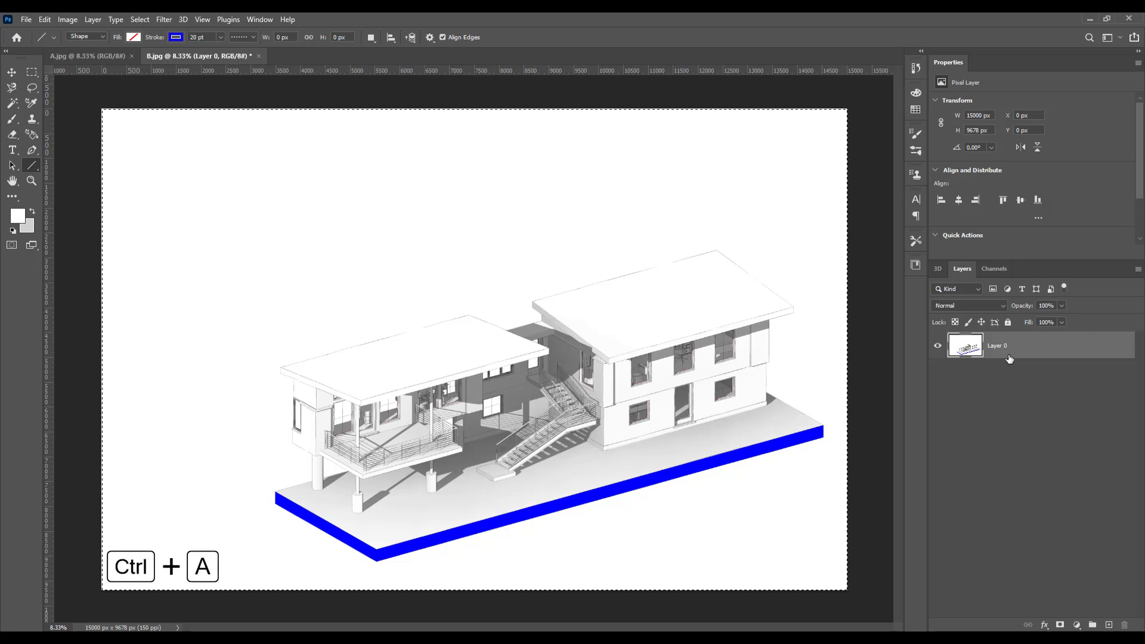
key("ctrl+c")
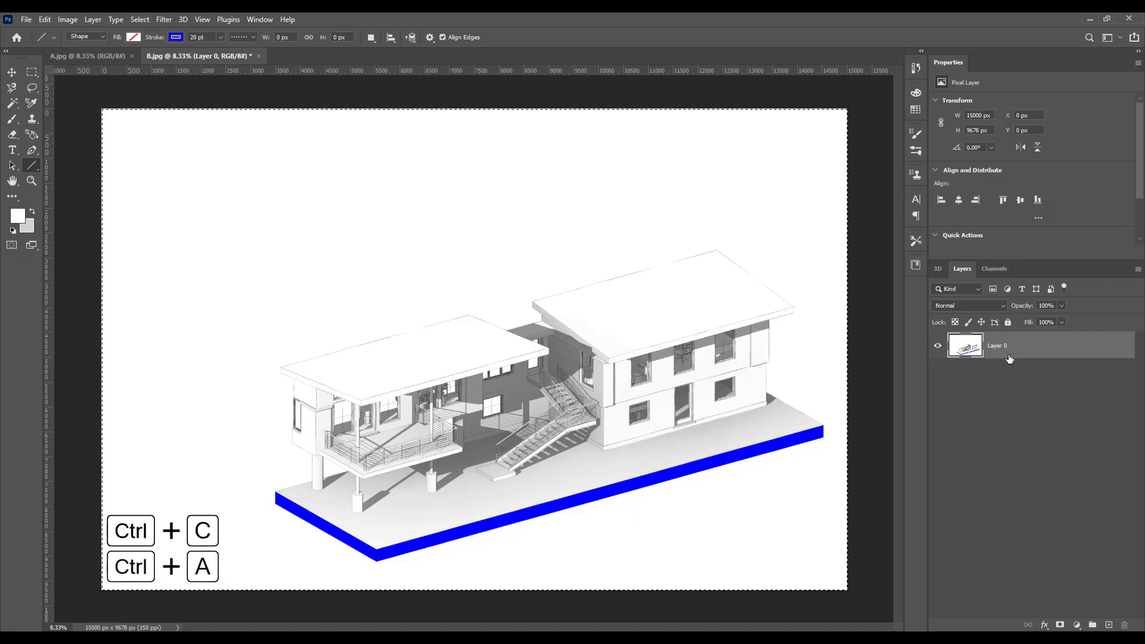
left_click(82, 56)
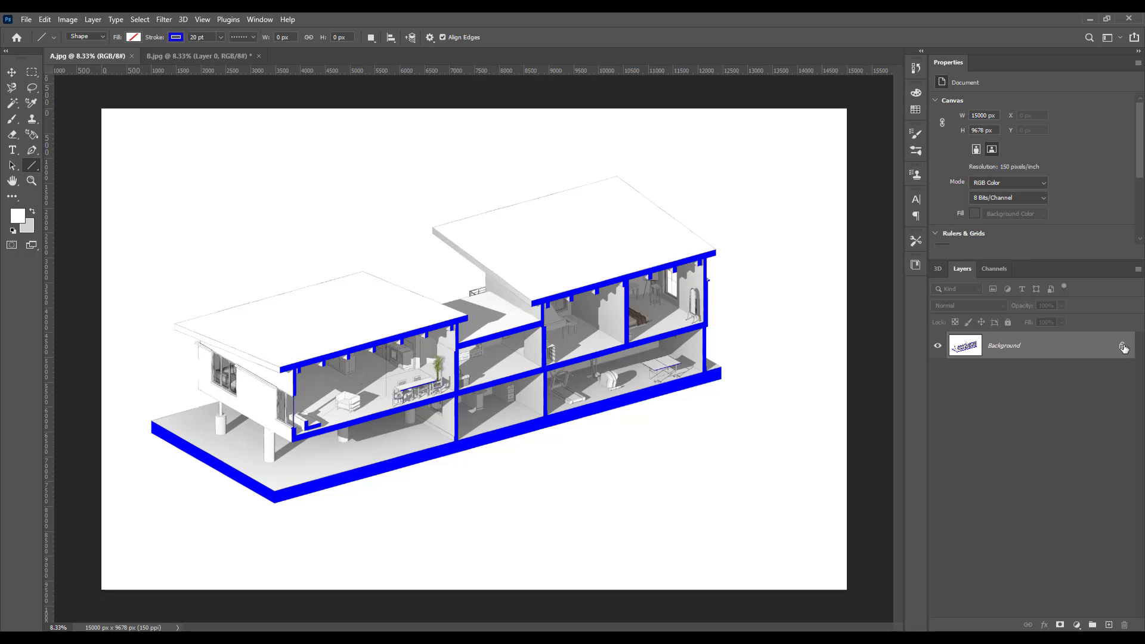
key("ctrl+v")
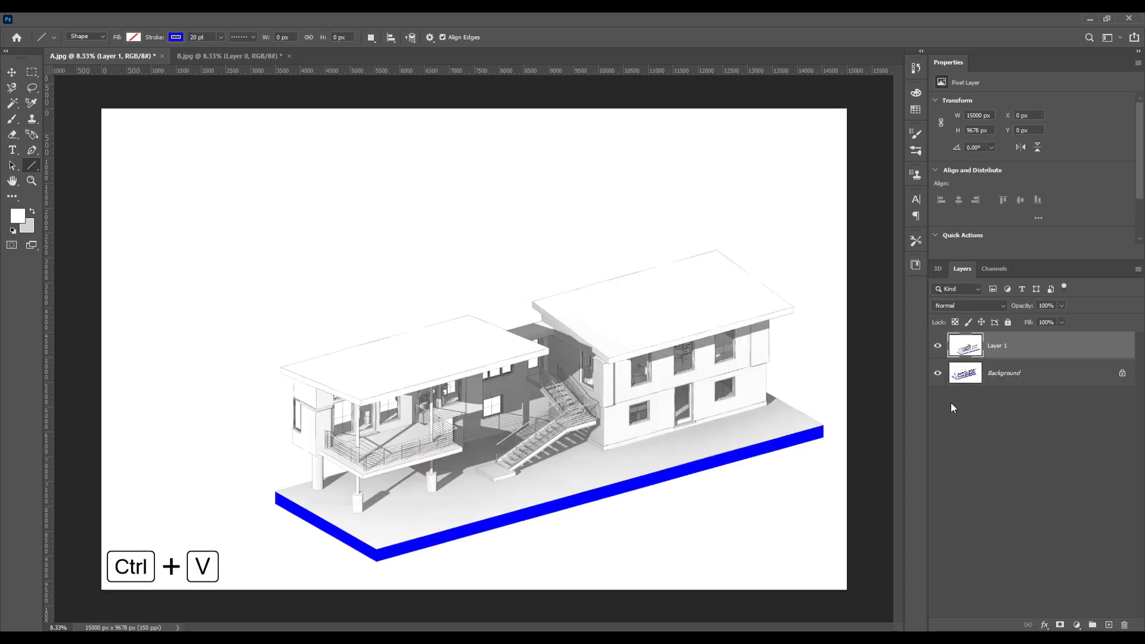
Unlock A.jpg's background so it becomes a regular layer
left_click(1051, 443)
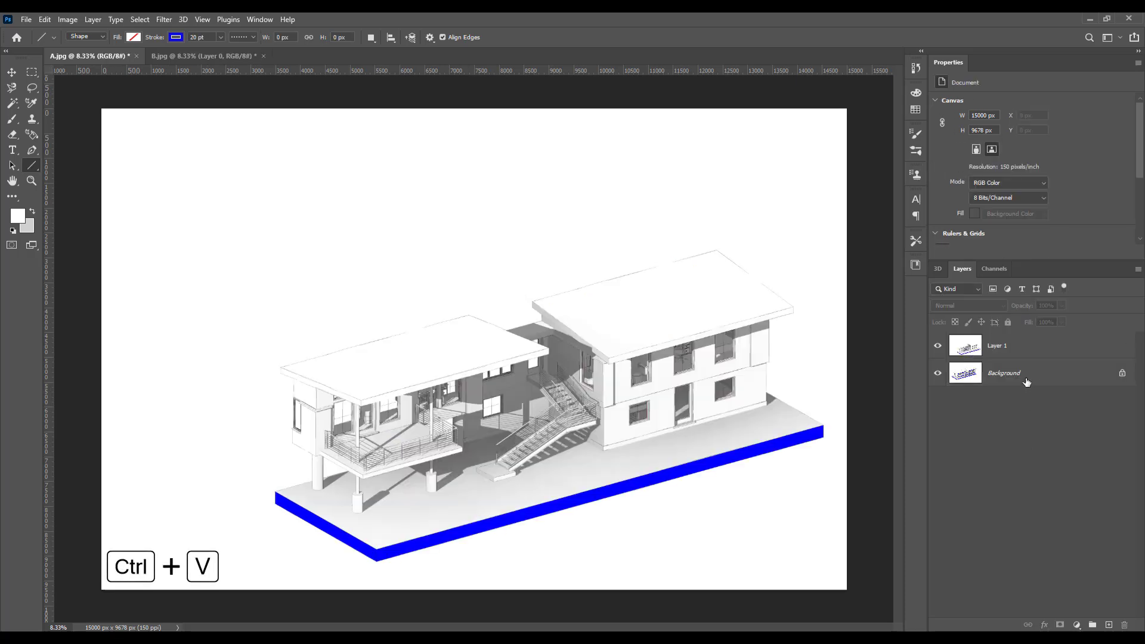
left_click(1122, 373)
left_click(1025, 417)
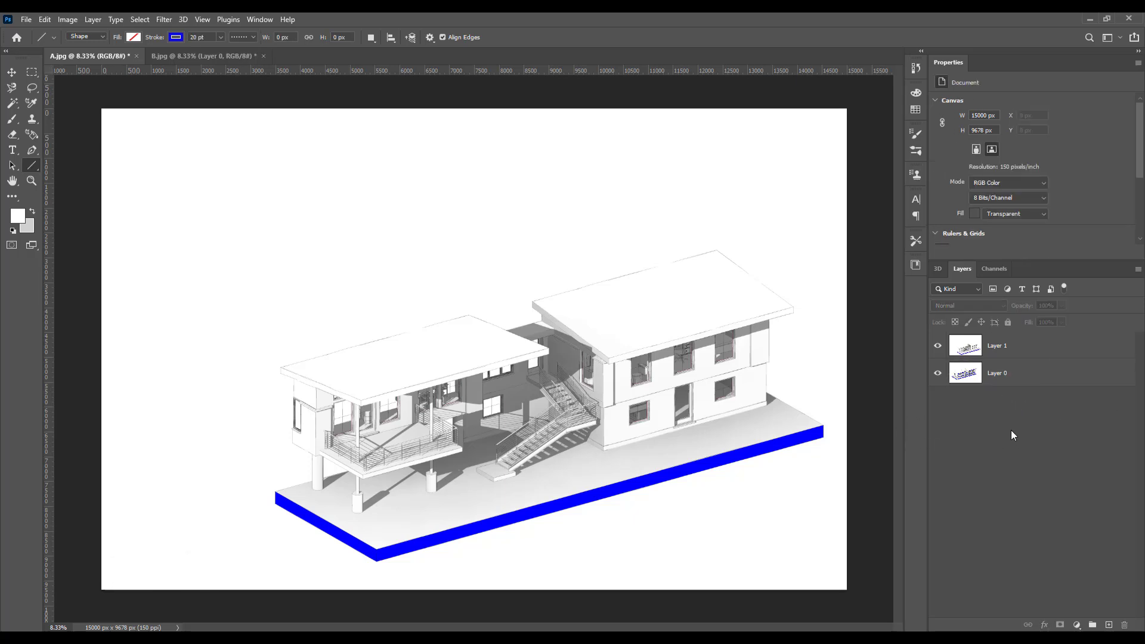
key("ctrl+minus")
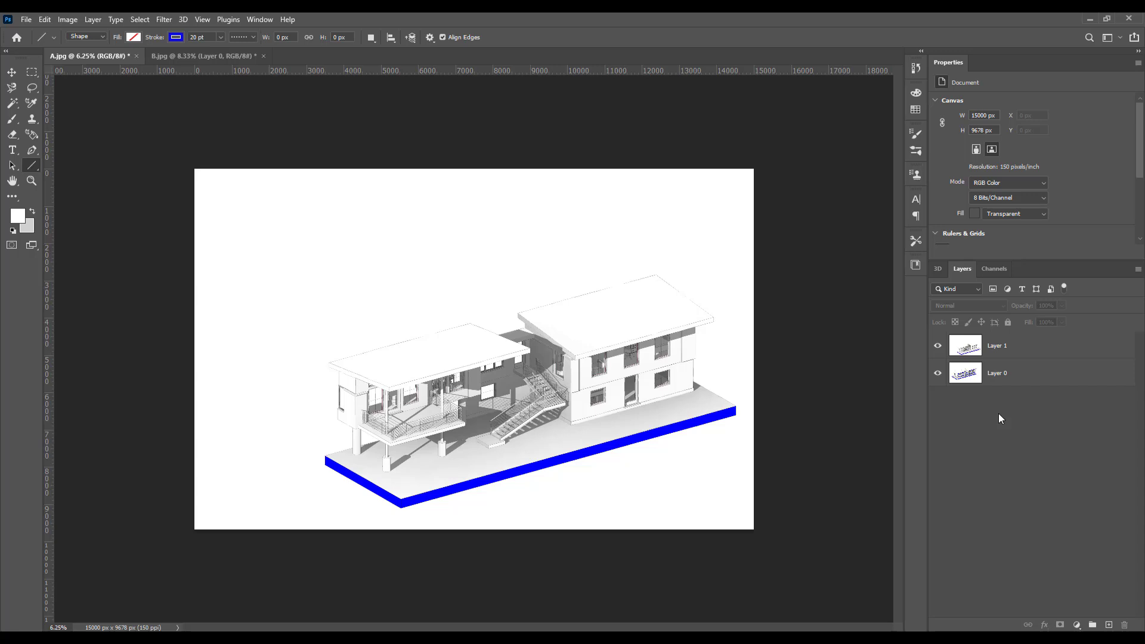
key("ctrl+plus")
Lower the pasted Layer 1's opacity to 48% to see both views overlaid, then restore it to 100%
left_click(1016, 354)
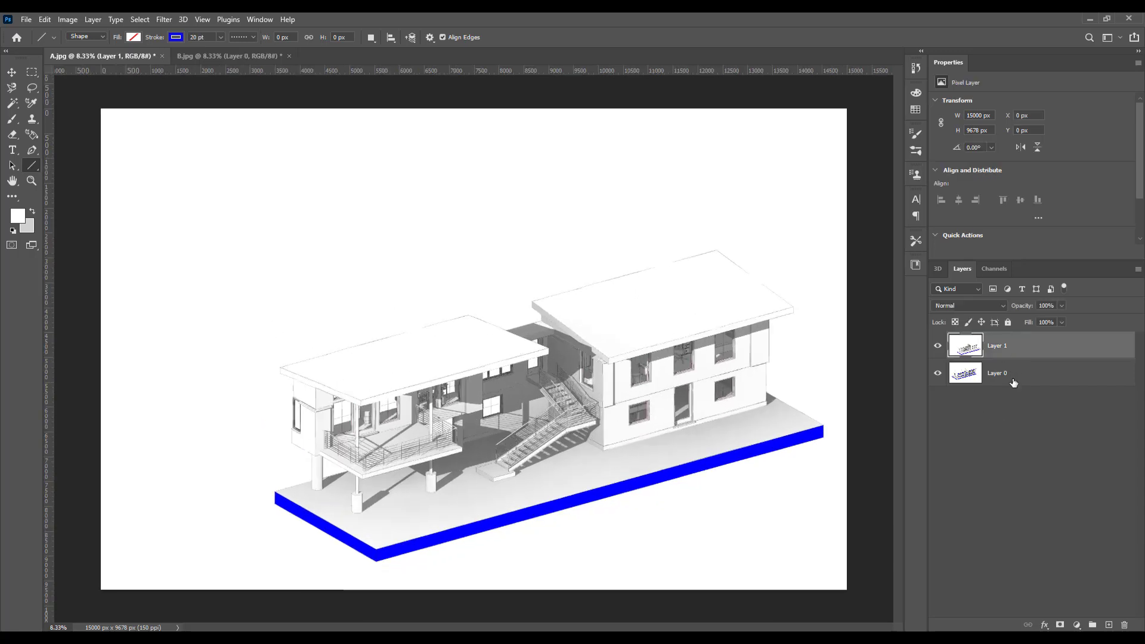
left_click_drag(1027, 307, 999, 310)
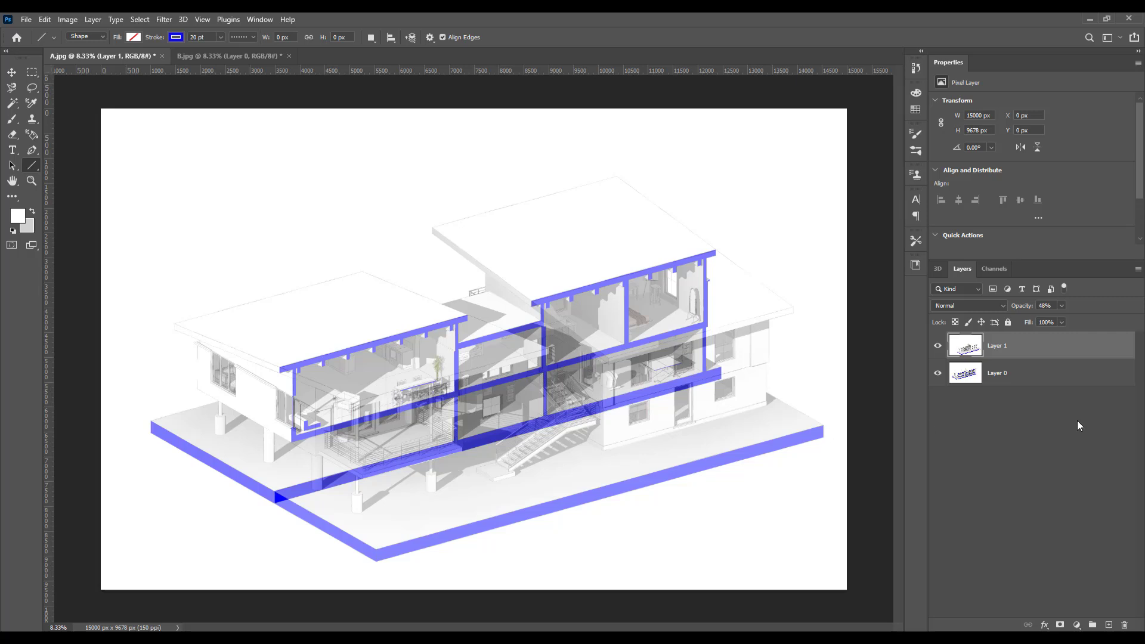
left_click_drag(1021, 309, 993, 477)
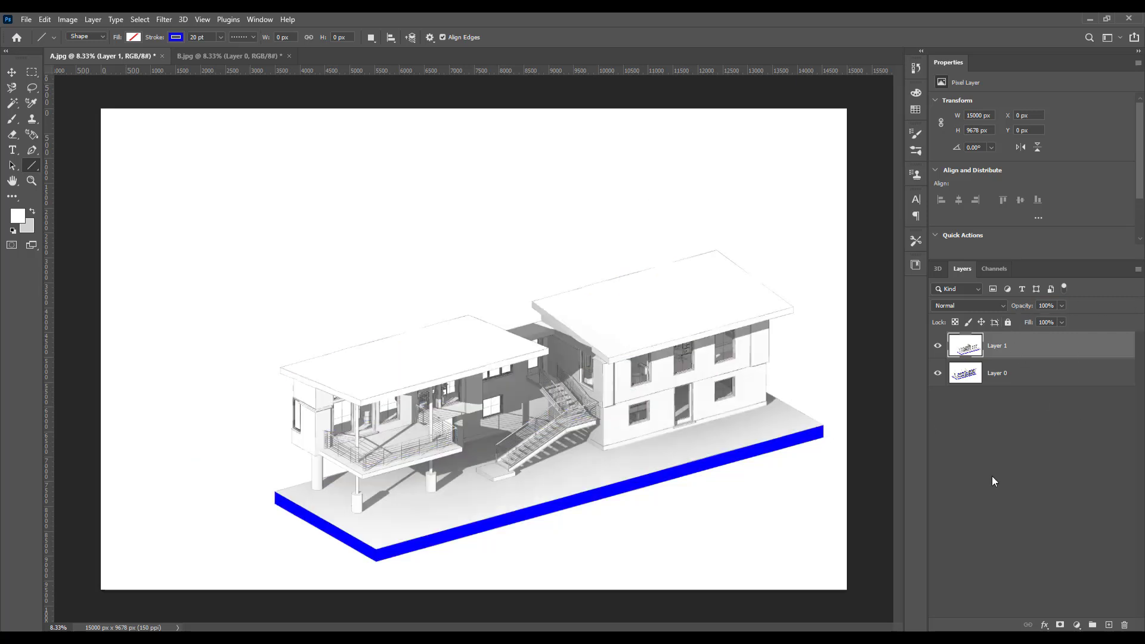
left_click(975, 432)
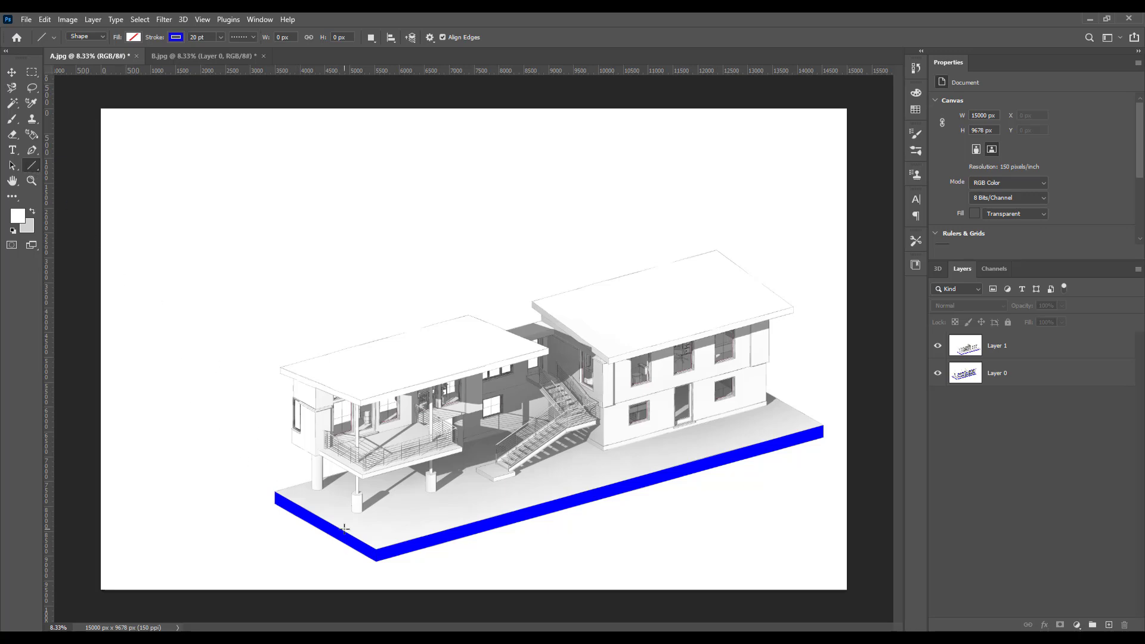
Draw a dashed blue 20 pt guide line, about 6487 by 3657 px, from the base slab's front corner along its short edge past the canvas
scroll(344, 529, "up", 2, "alt")
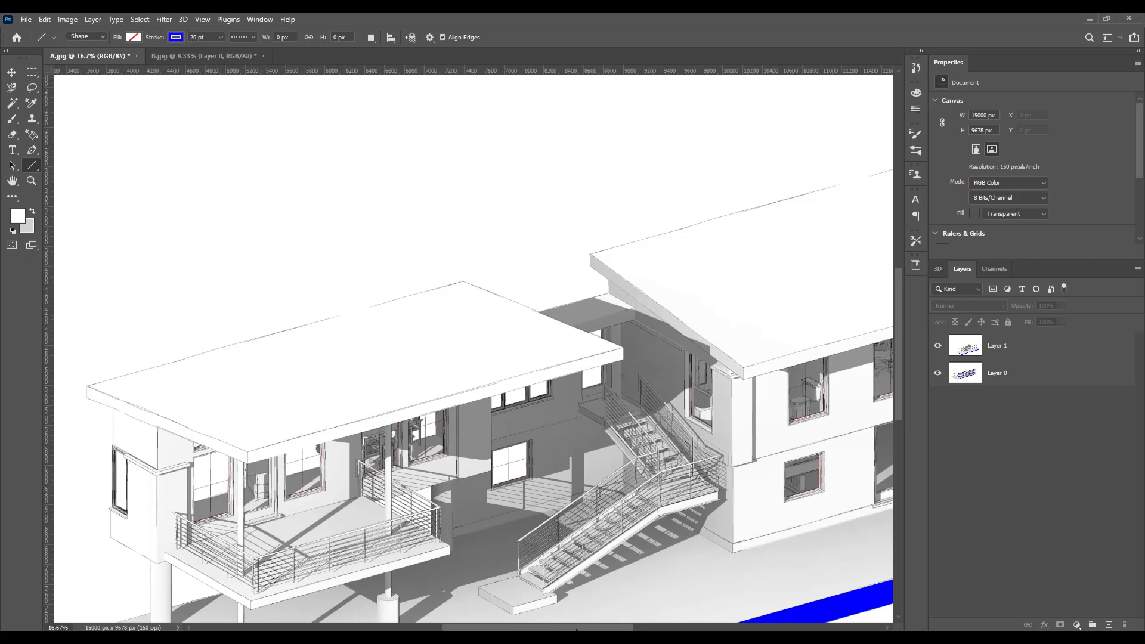
scroll(460, 604, "left", 5)
scroll(471, 606, "right", 2)
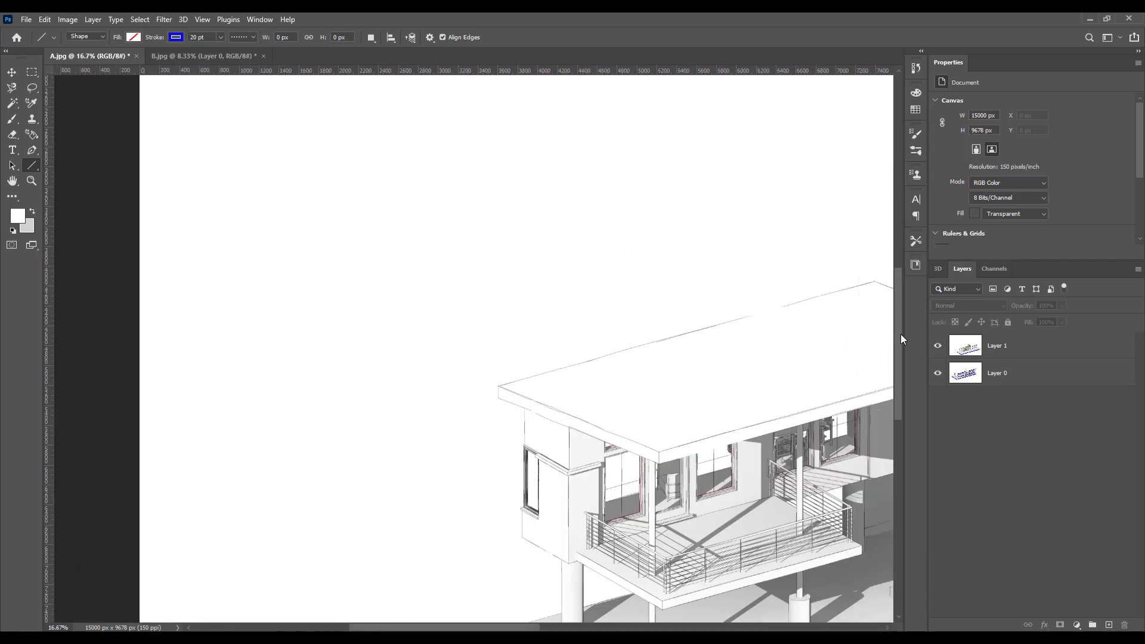
left_click_drag(901, 338, 895, 389)
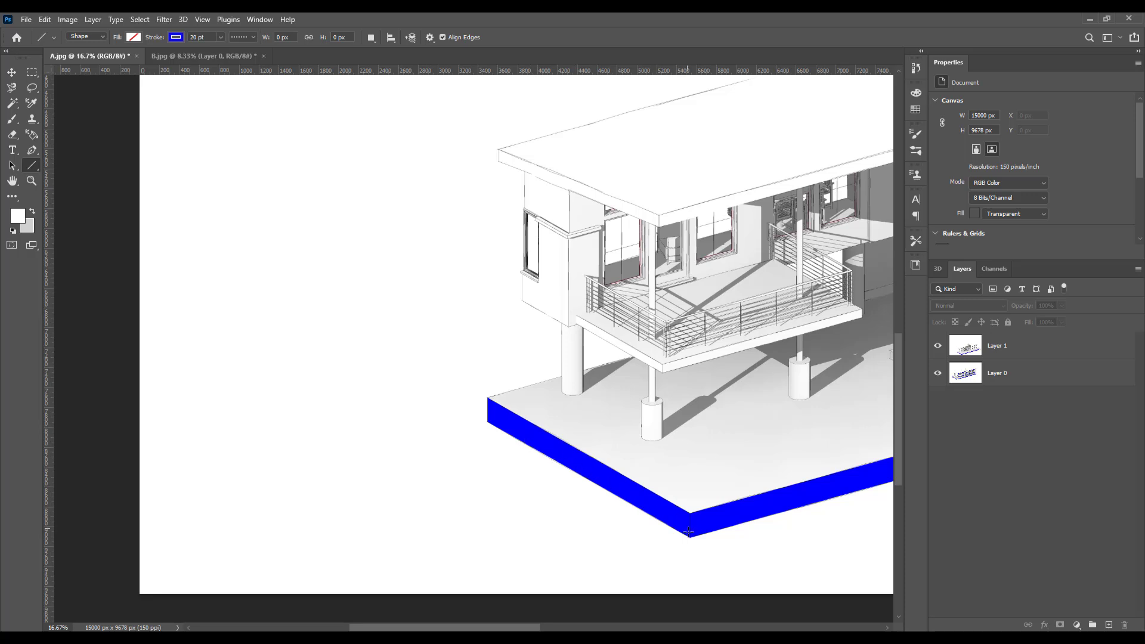
left_click_drag(689, 537, 82, 174)
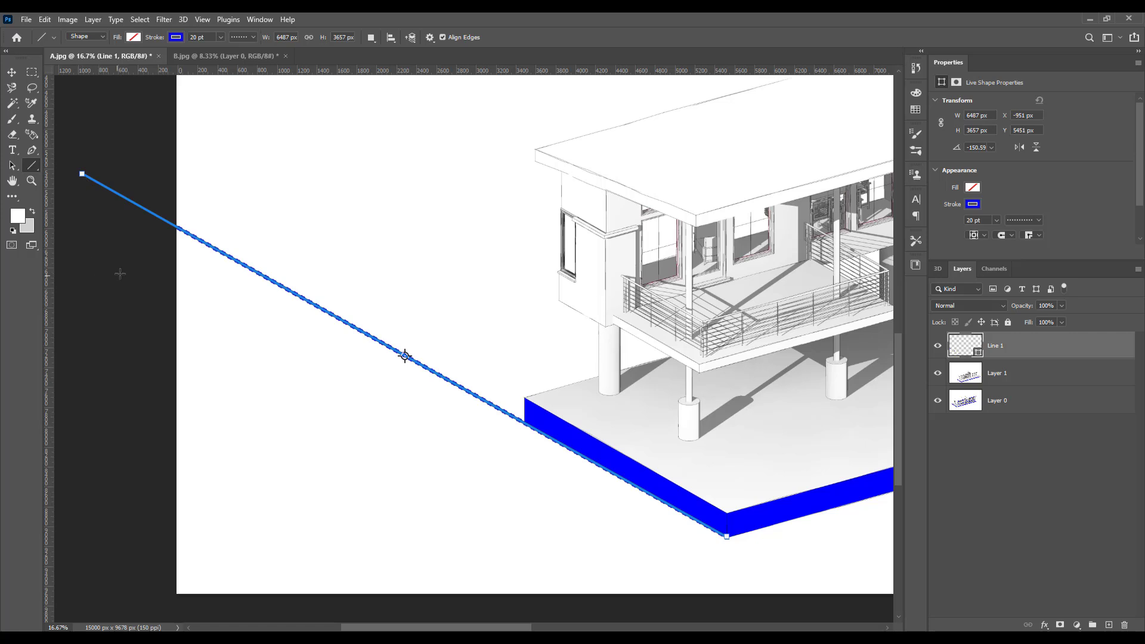
left_click(1068, 484)
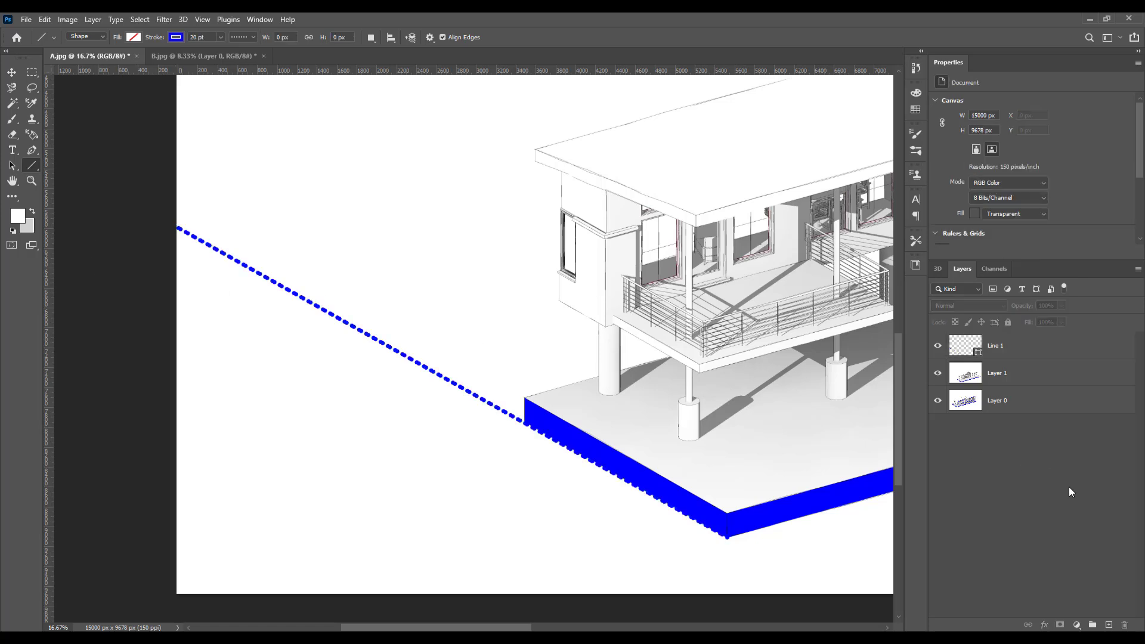
key("ctrl+minus")
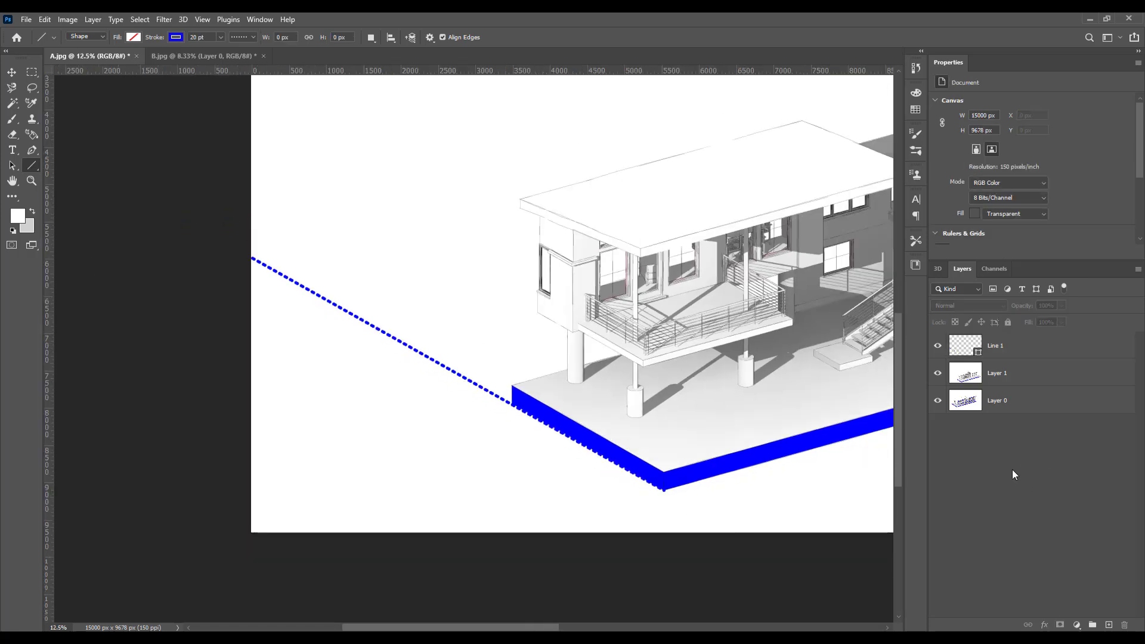
Place Layer 0 above Layer 1 in the stacking order and set its opacity to 54%
left_click(1015, 374)
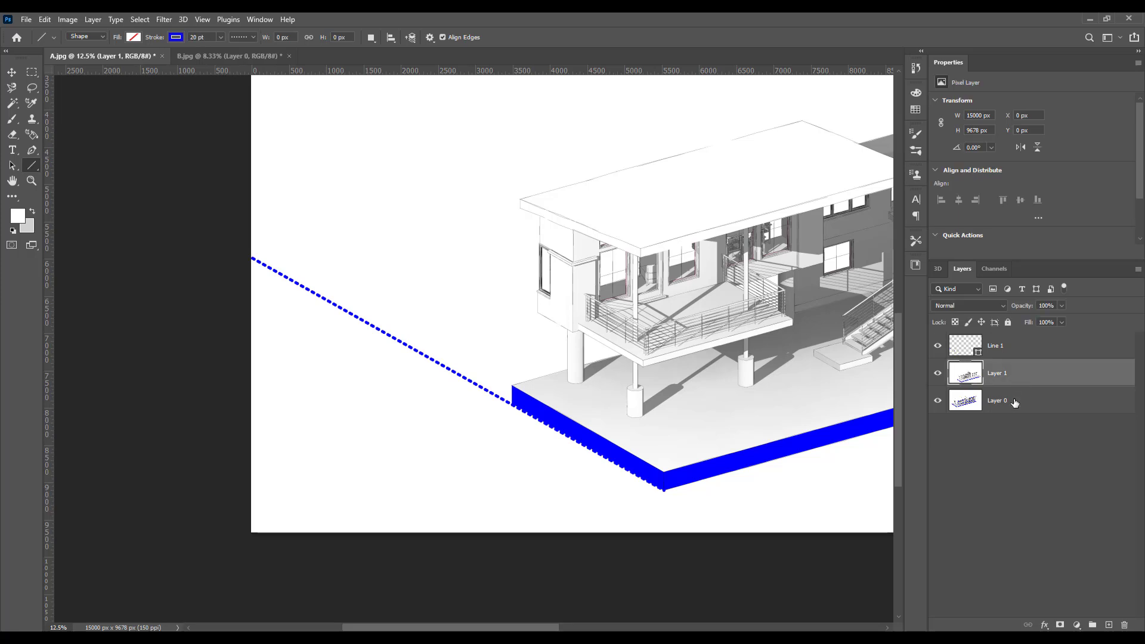
left_click_drag(1014, 403, 1007, 375)
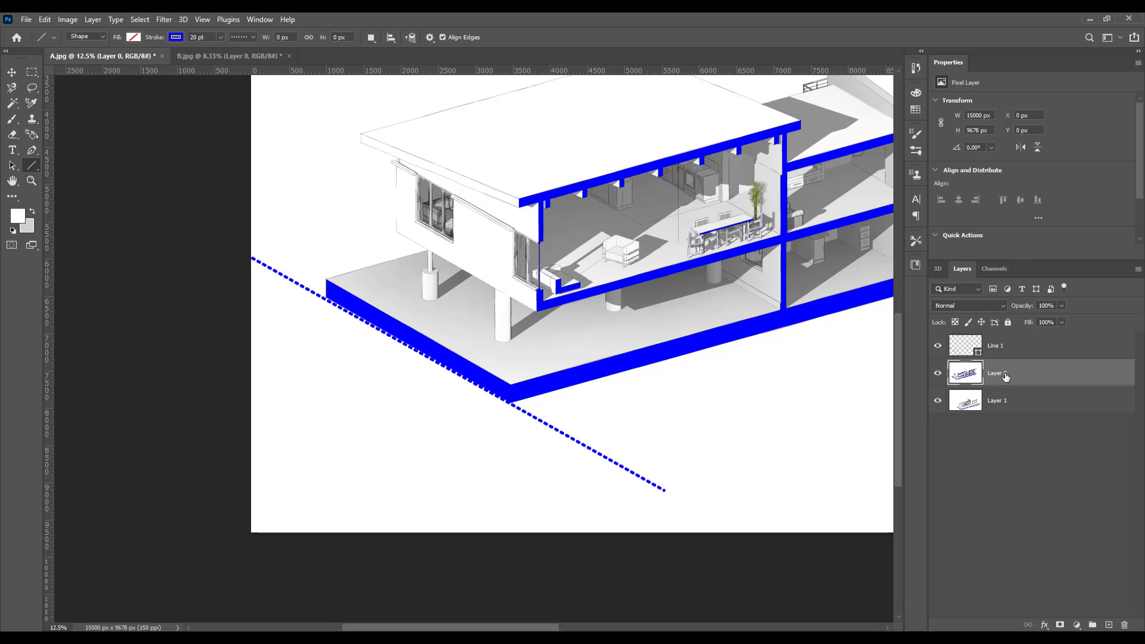
mouse_move(1023, 308)
left_mouse_down()
mouse_move(1004, 309)
mouse_move(1015, 310)
left_mouse_up()
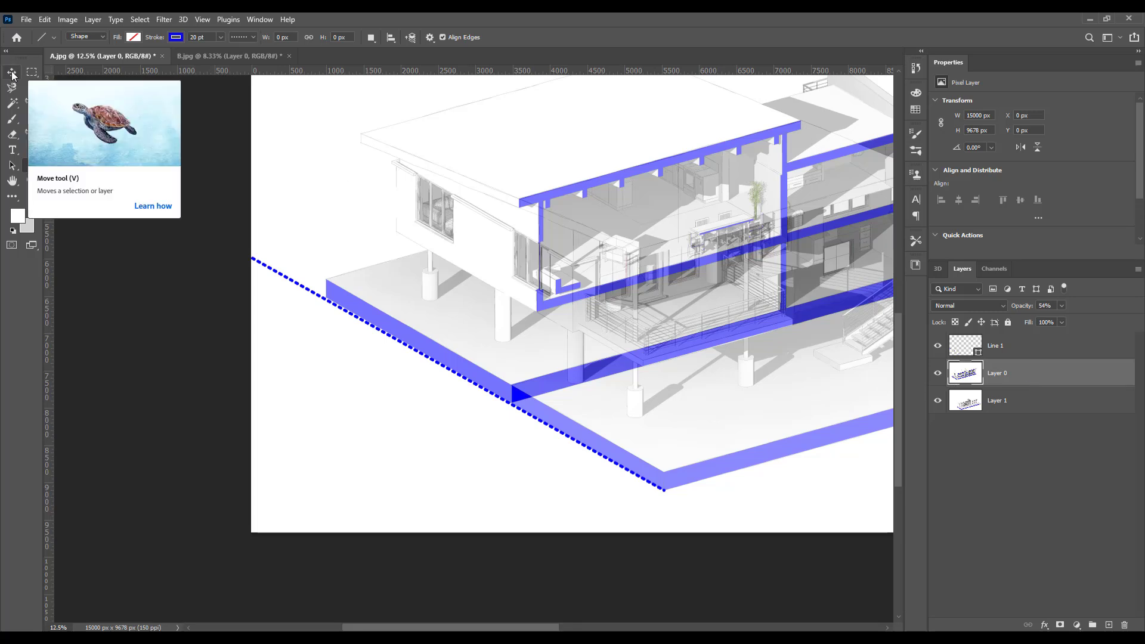
Move Layer 0 along the dashed guide line, away from the stair-side half, to X -3440 px, Y -1940 px
left_click(12, 73)
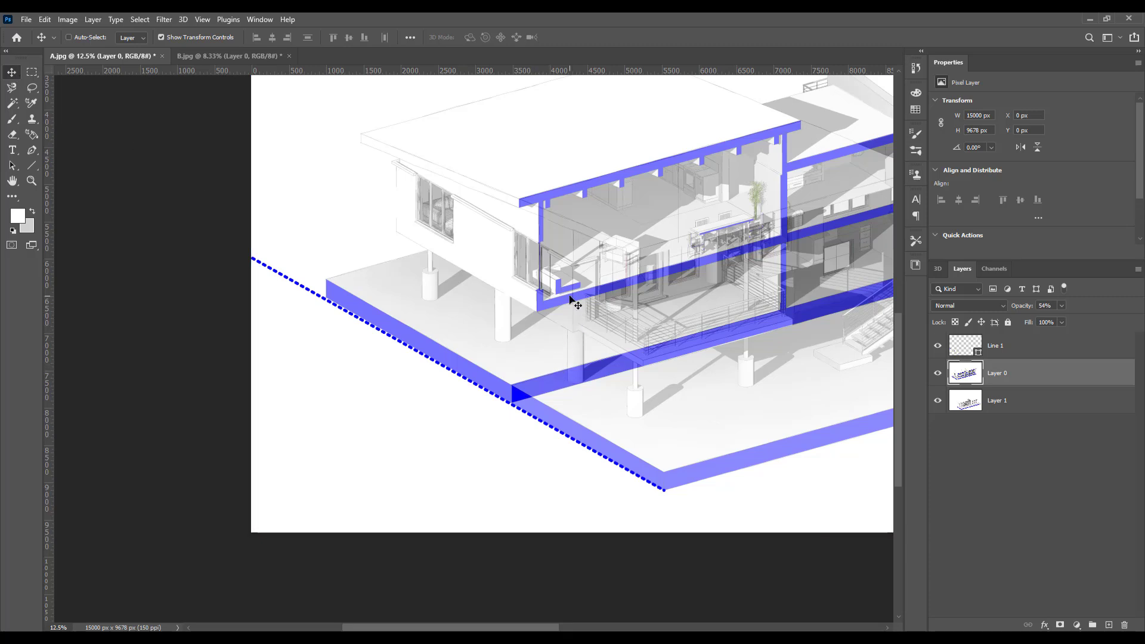
left_click_drag(573, 300, 332, 152)
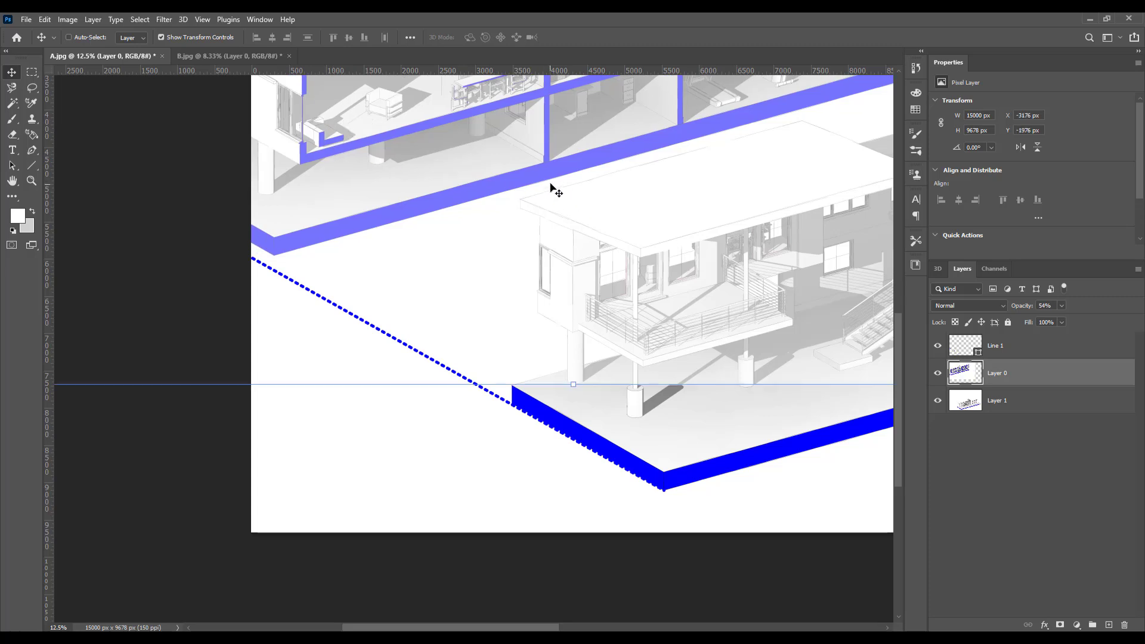
key("ctrl")
key("ctrl+minus")
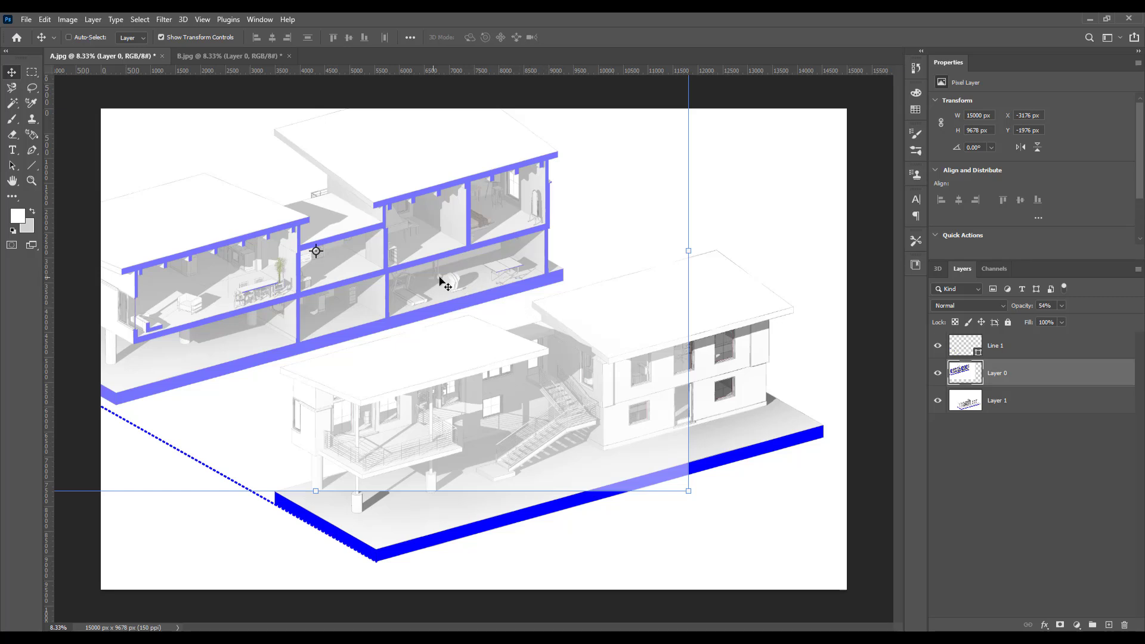
left_click_drag(518, 267, 512, 265)
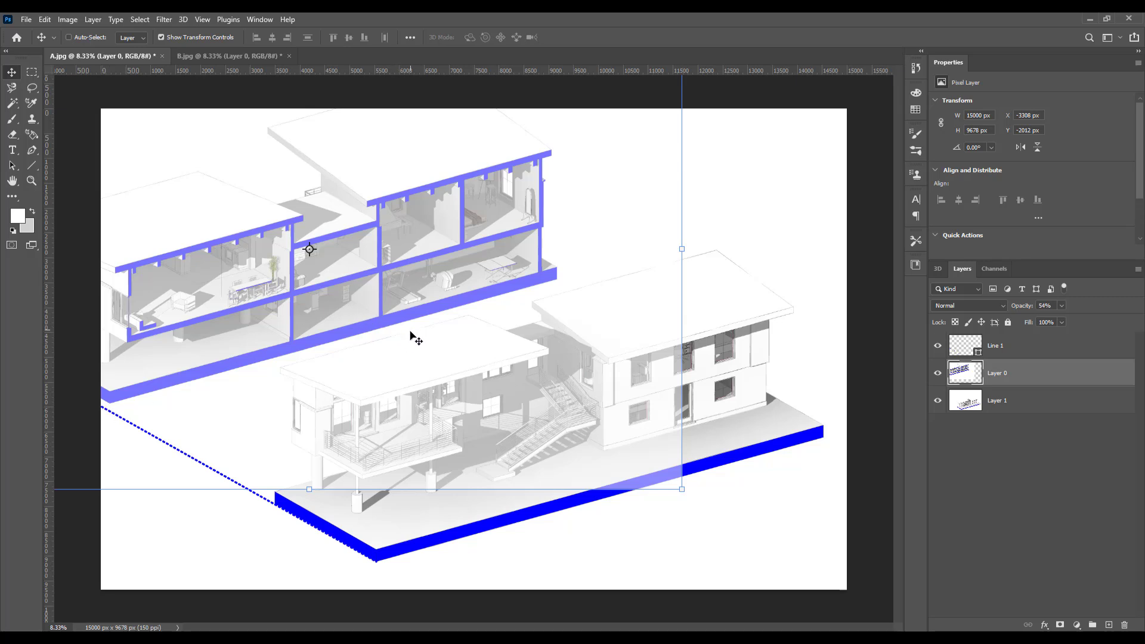
left_click_drag(416, 320, 410, 317)
left_click(1050, 498)
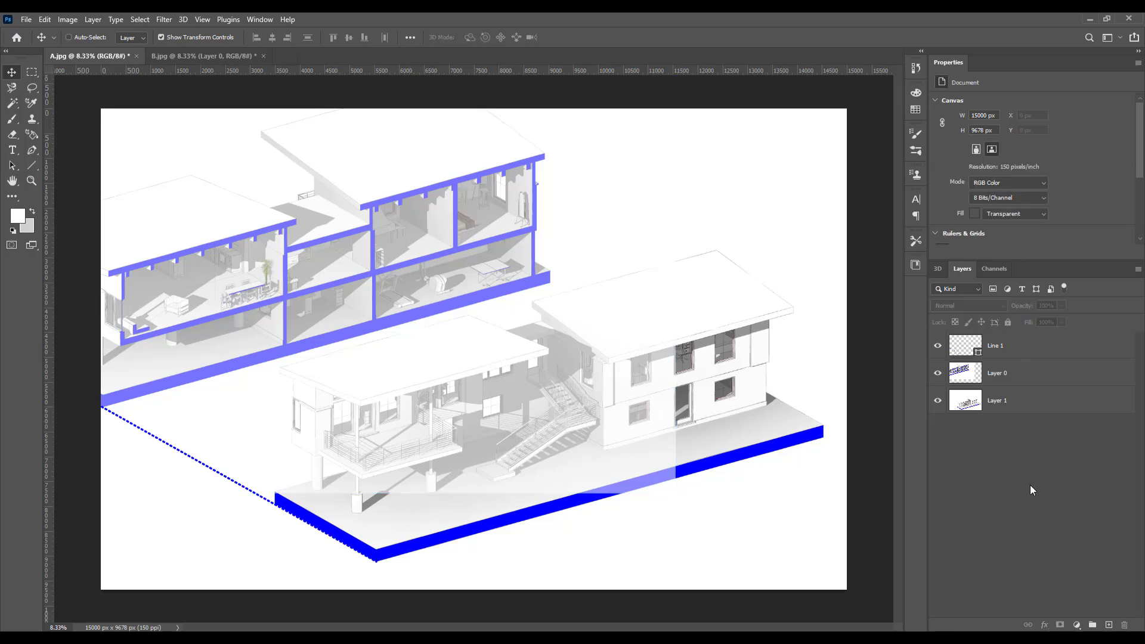
key("ctrl+minus")
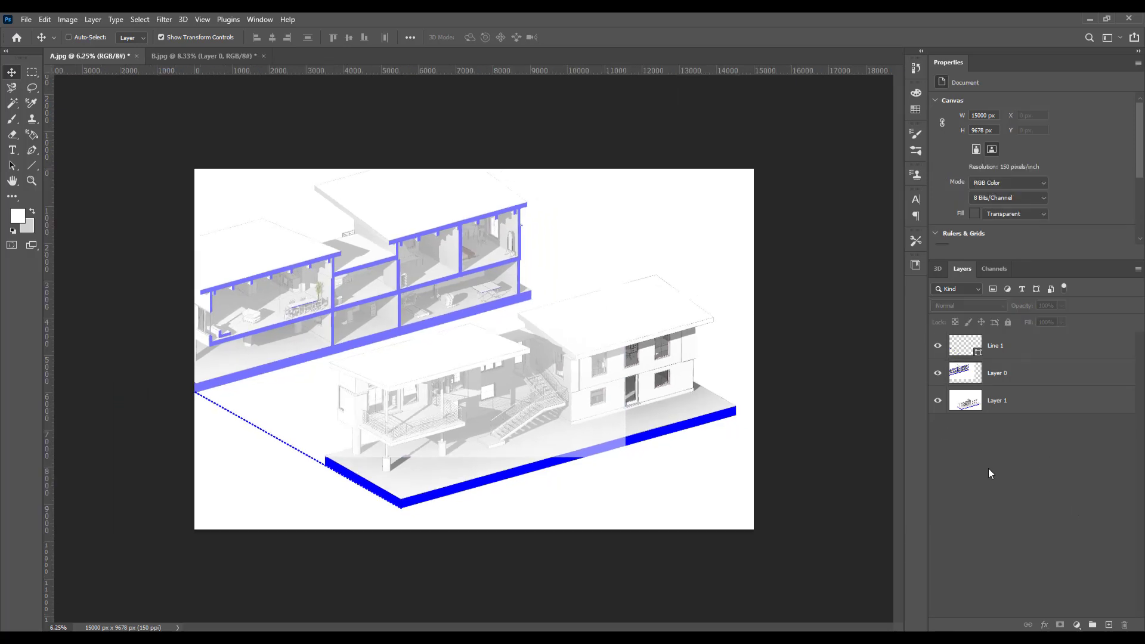
Delete the Line 1 guide layer and restore Layer 0's opacity to 100%
left_click_drag(1058, 351, 1125, 625)
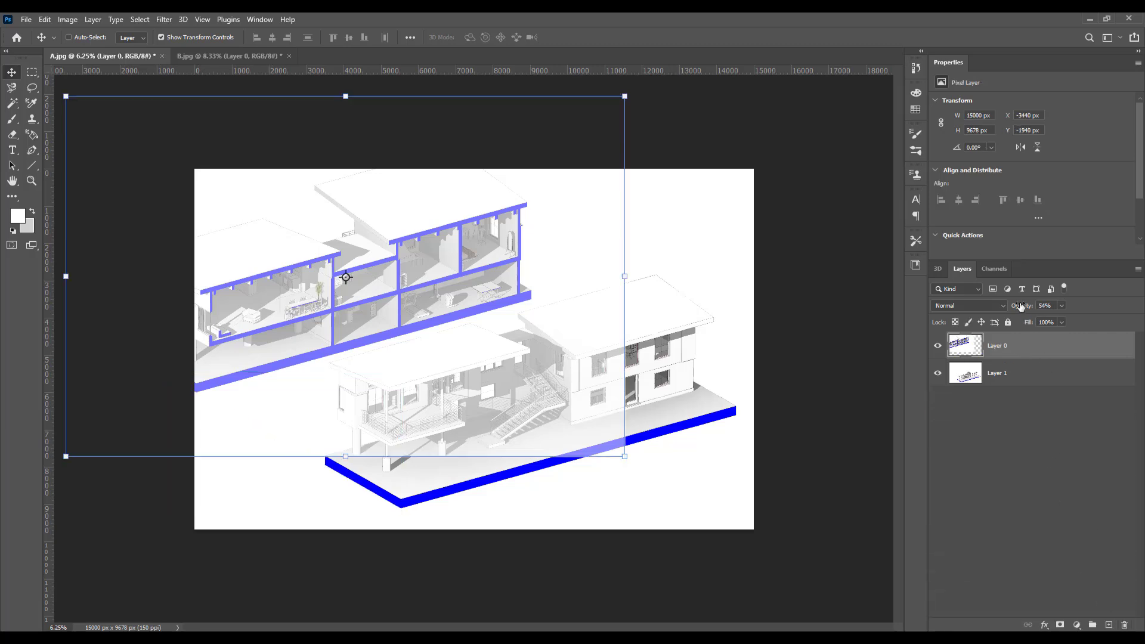
key("0")
left_click(1060, 446)
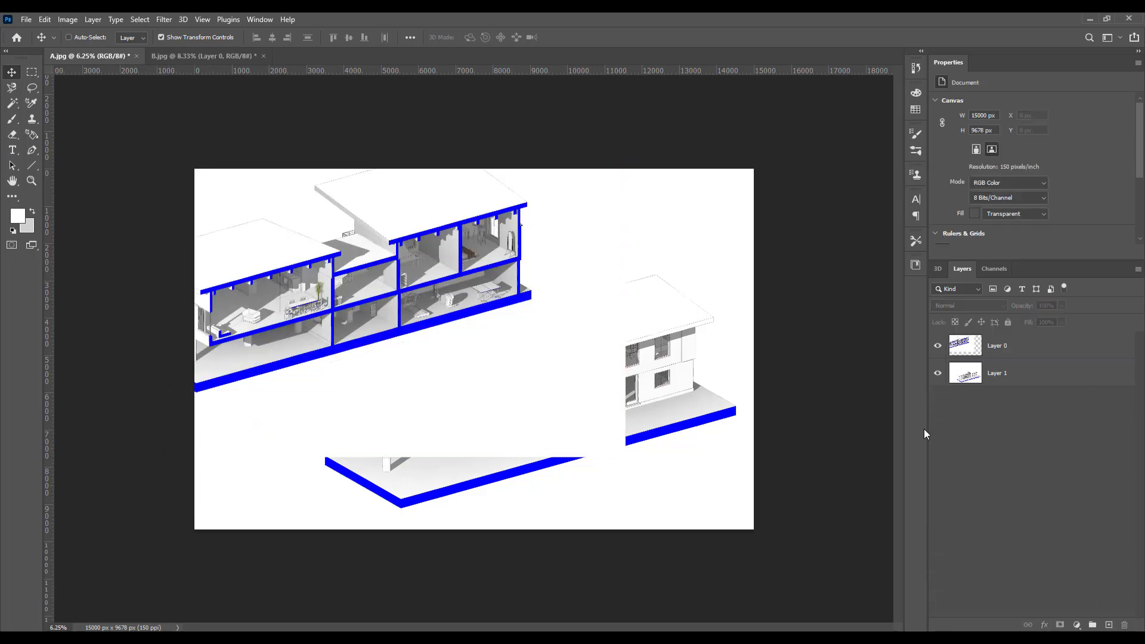
Enlarge the canvas relative to its current size by 7000 px in width and 10000 px in height, anchored at the centre
left_click(67, 19)
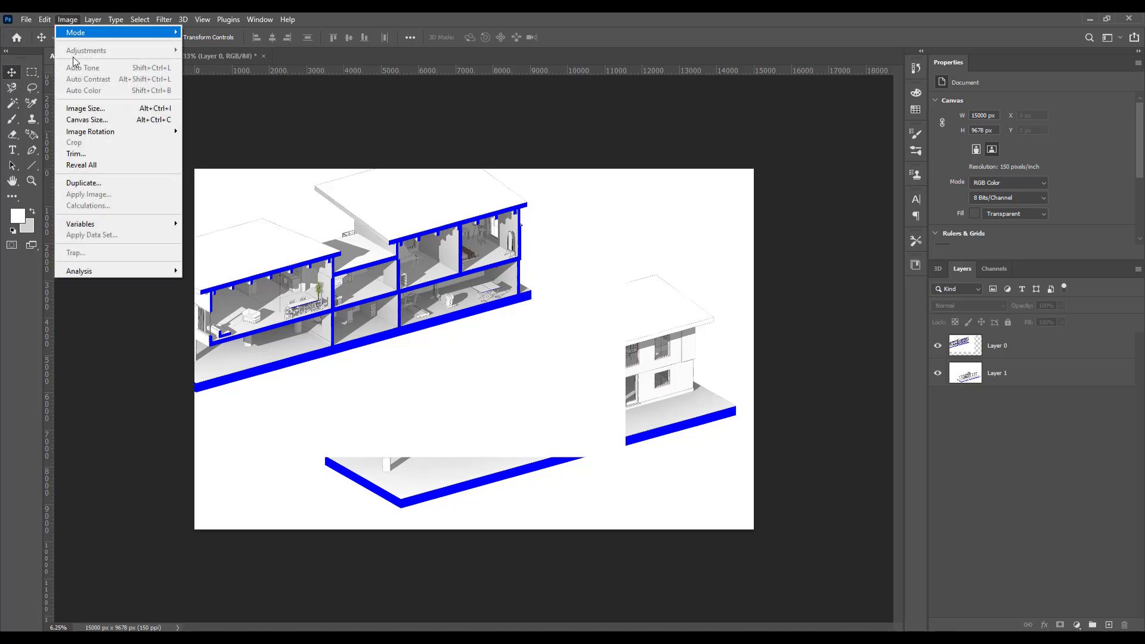
left_click(116, 121)
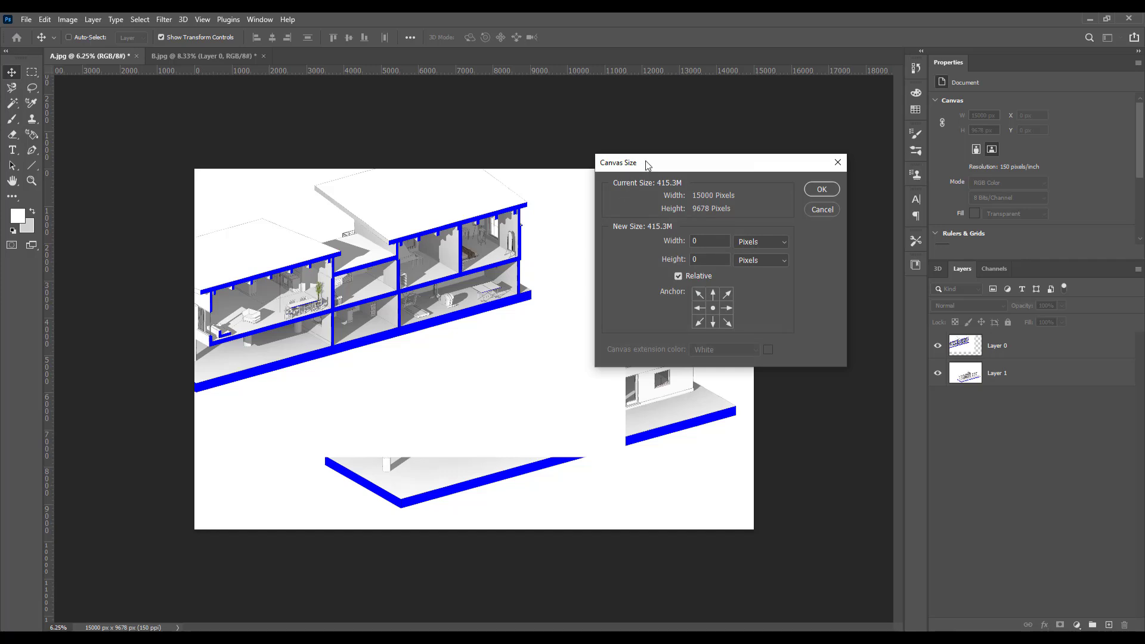
left_click_drag(647, 162, 685, 161)
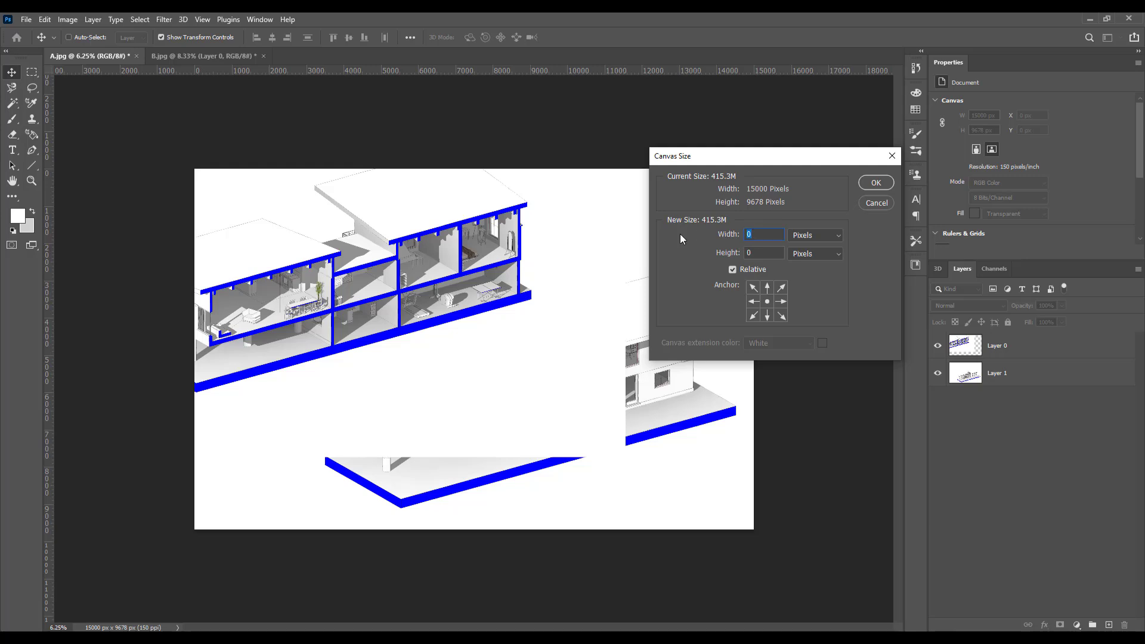
type("7000")
key("BackSpace")
type("10000")
left_click(768, 302)
left_click(875, 183)
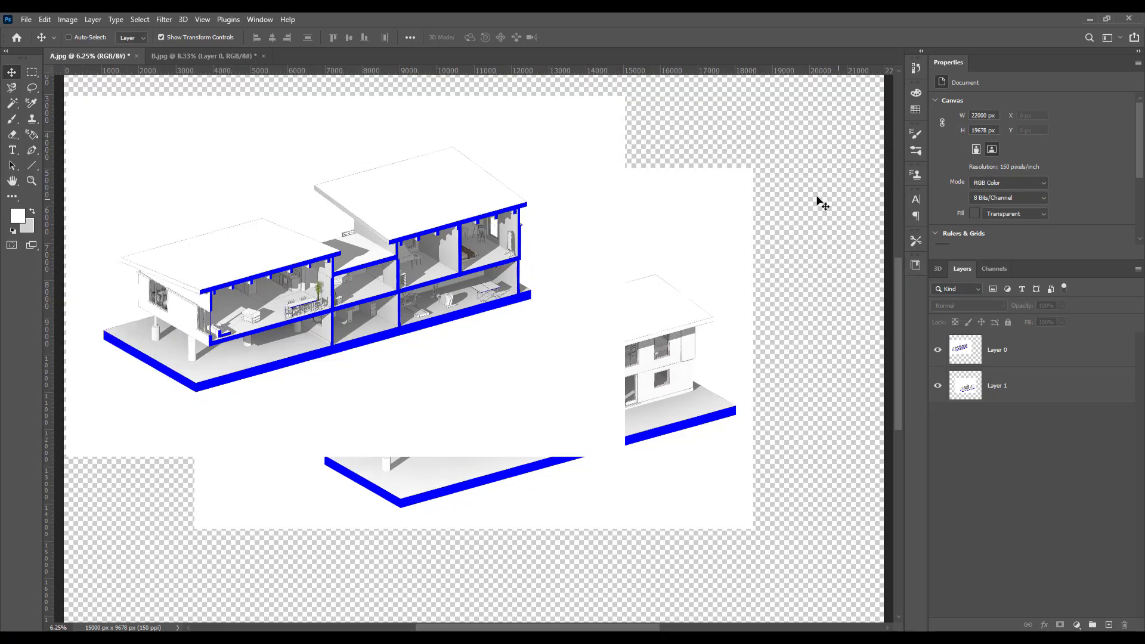
Select Layer 0 and Layer 1 together and move them to about X 2258 px, Y 5240 px on the enlarged canvas
key("ctrl+minus")
left_click(1045, 390)
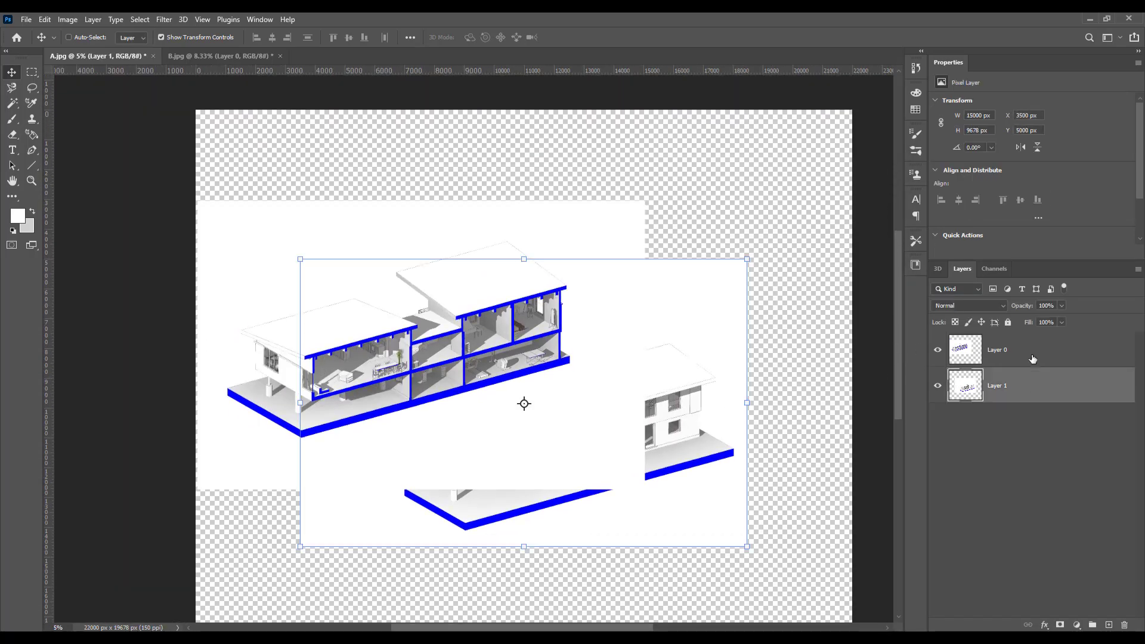
left_click(1033, 352, "shift")
left_click_drag(577, 286, 642, 351)
key("ctrl+plus")
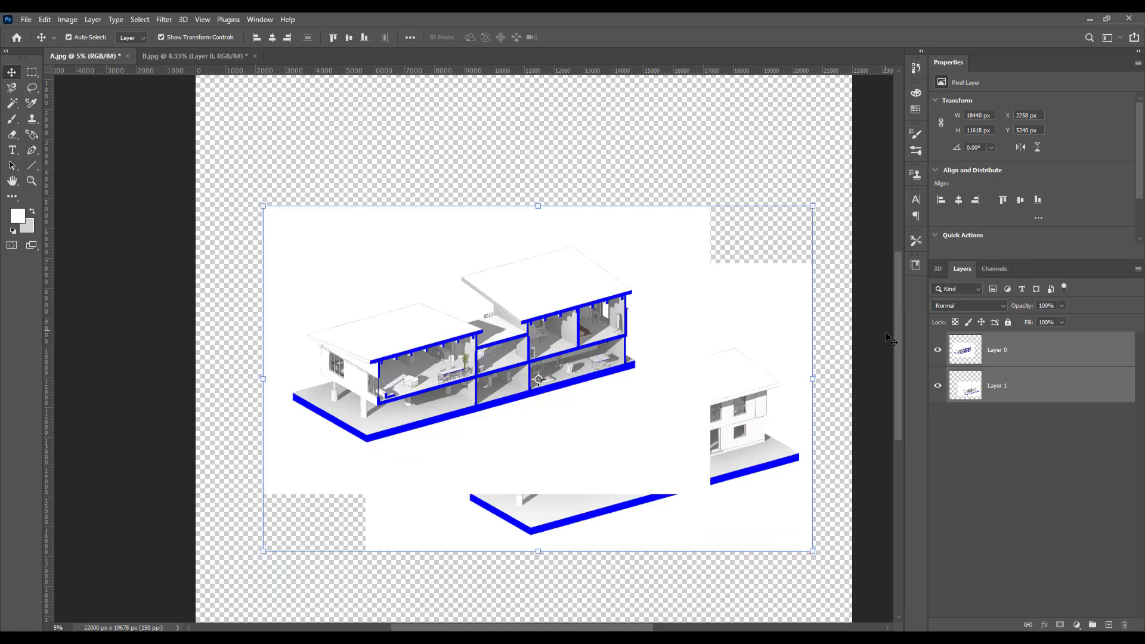
left_click_drag(618, 628, 629, 629)
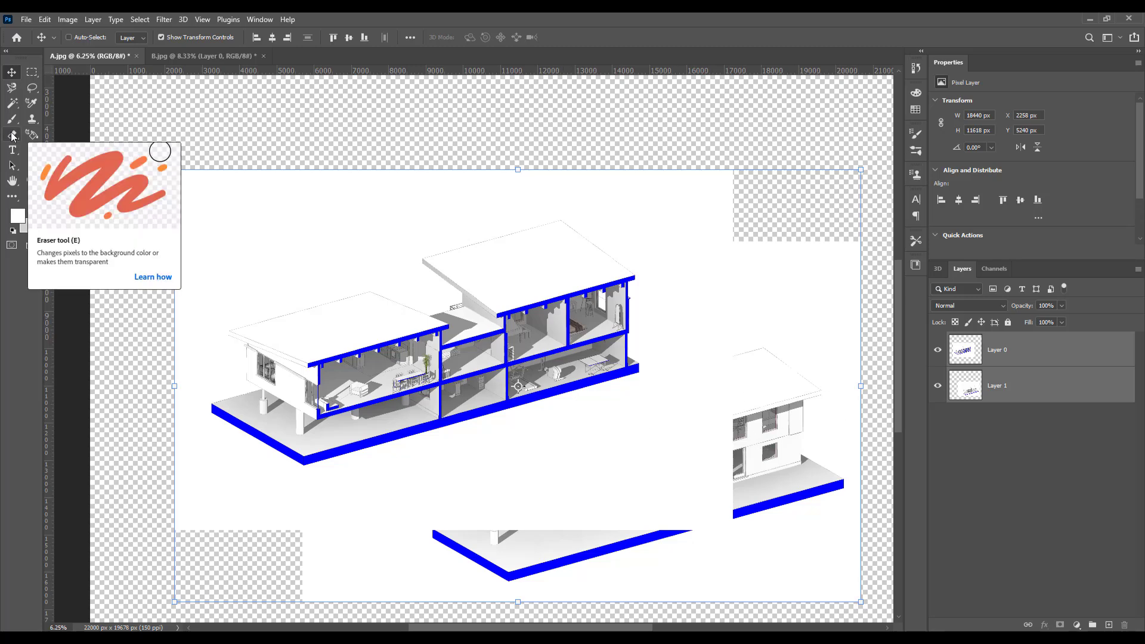
Erase Layer 0's white background where it covers the stair-side half, using an Eraser brush of about 2334 px at 100% opacity
left_click(12, 135)
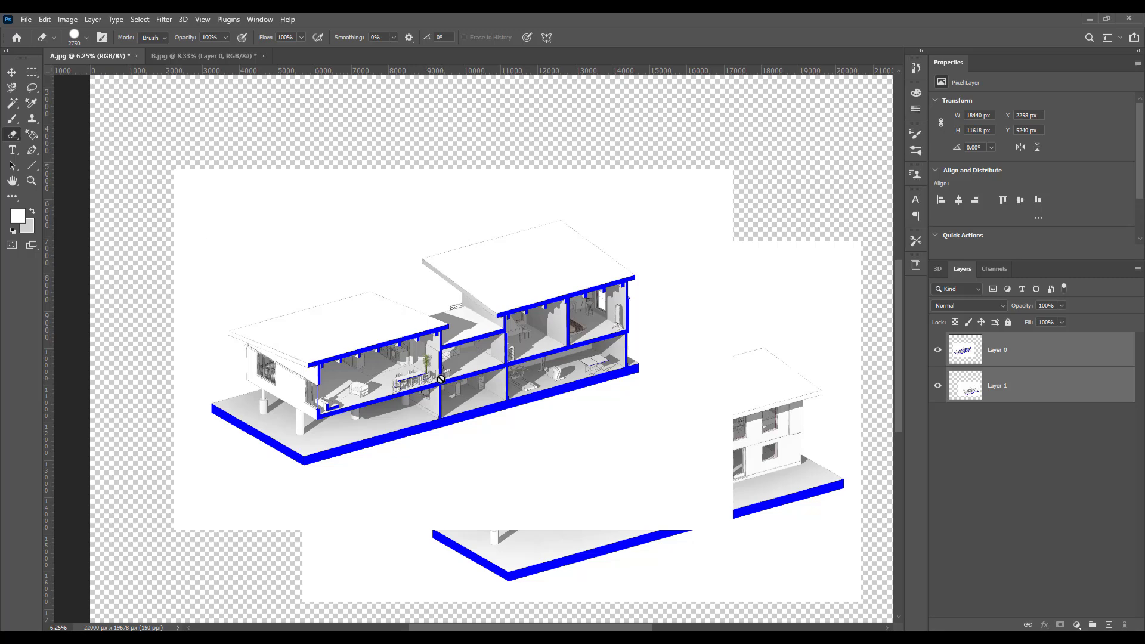
left_click(1026, 479)
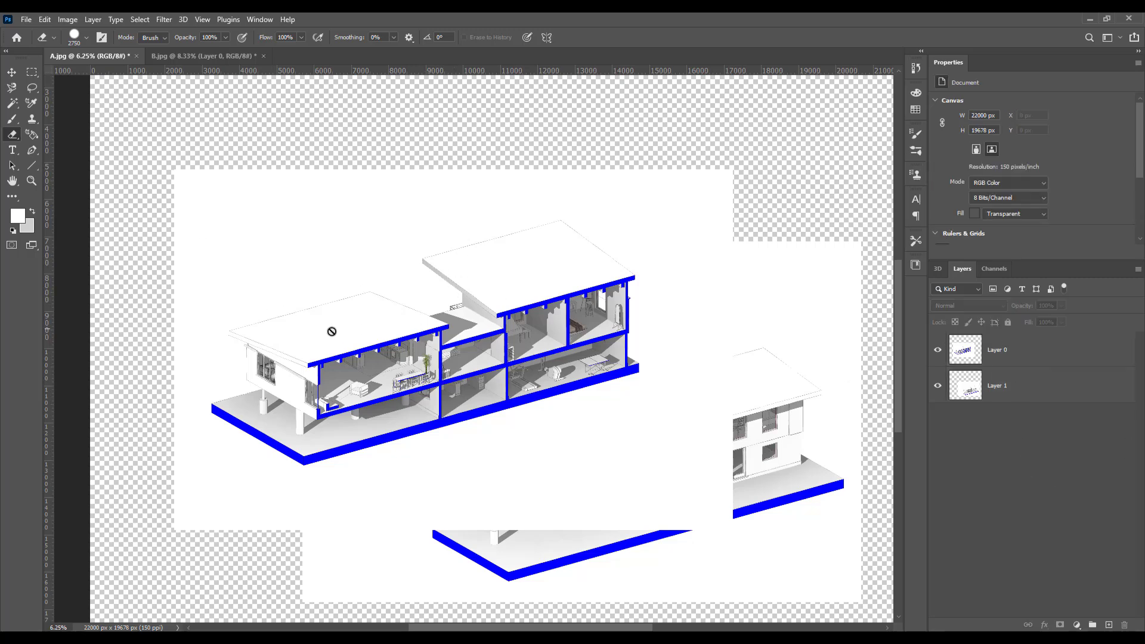
left_click(1040, 351)
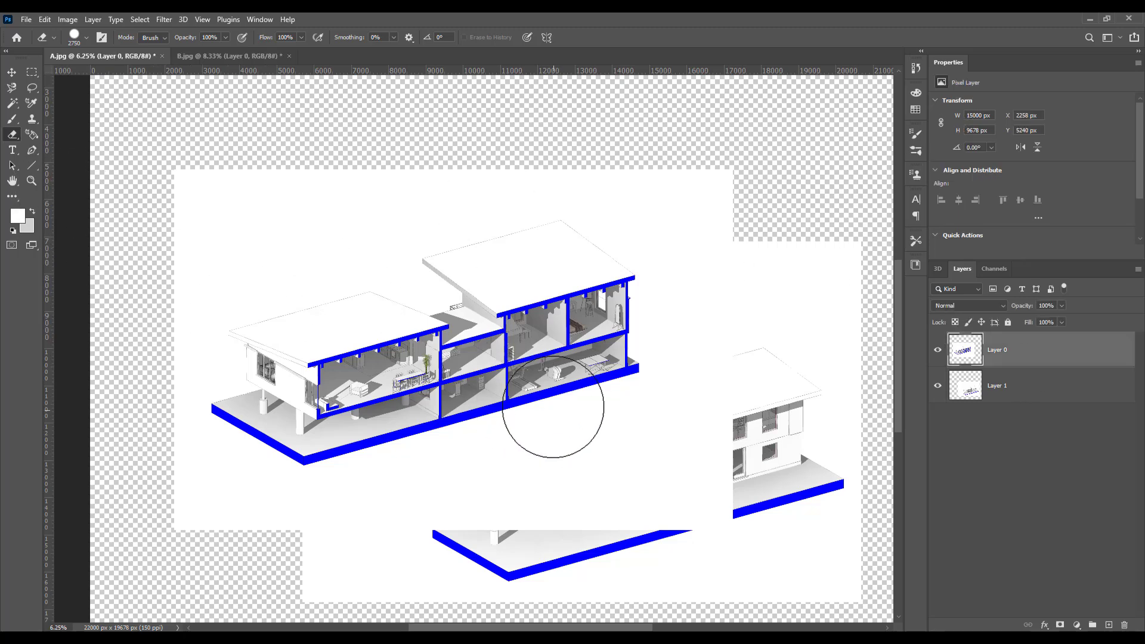
right_click_drag(554, 403, 543, 413, "alt")
mouse_move(460, 486)
left_mouse_down()
mouse_move(581, 471)
mouse_move(721, 406)
mouse_move(732, 382)
mouse_move(718, 405)
mouse_move(726, 485)
mouse_move(757, 498)
mouse_move(705, 484)
mouse_move(542, 529)
mouse_move(455, 517)
mouse_move(420, 498)
mouse_move(427, 480)
mouse_move(753, 382)
left_mouse_up()
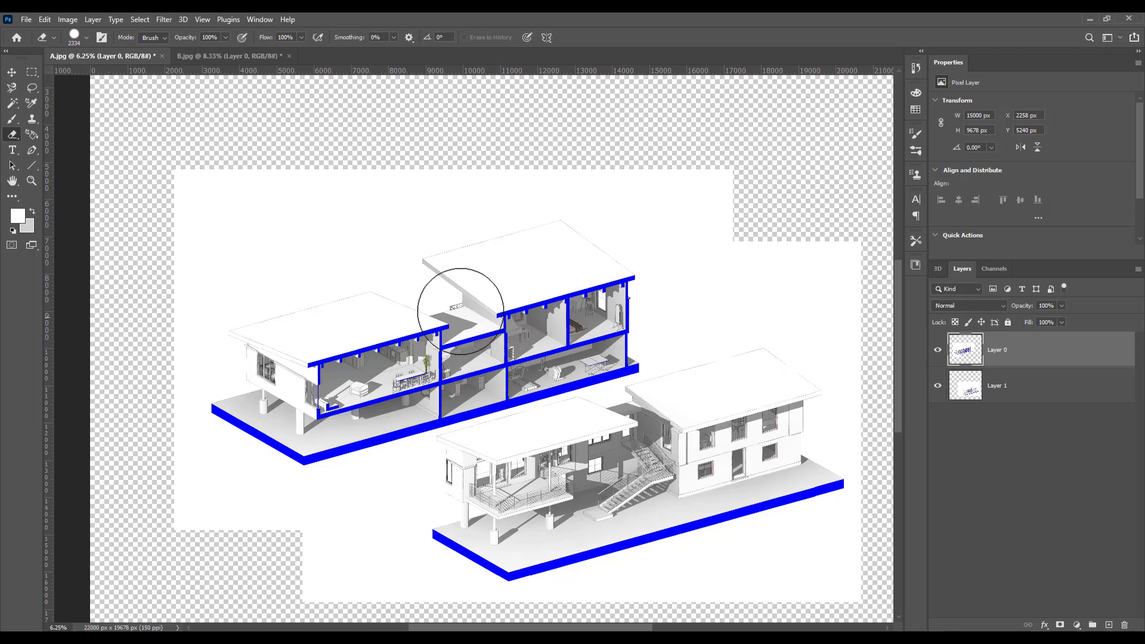
left_click(1056, 504)
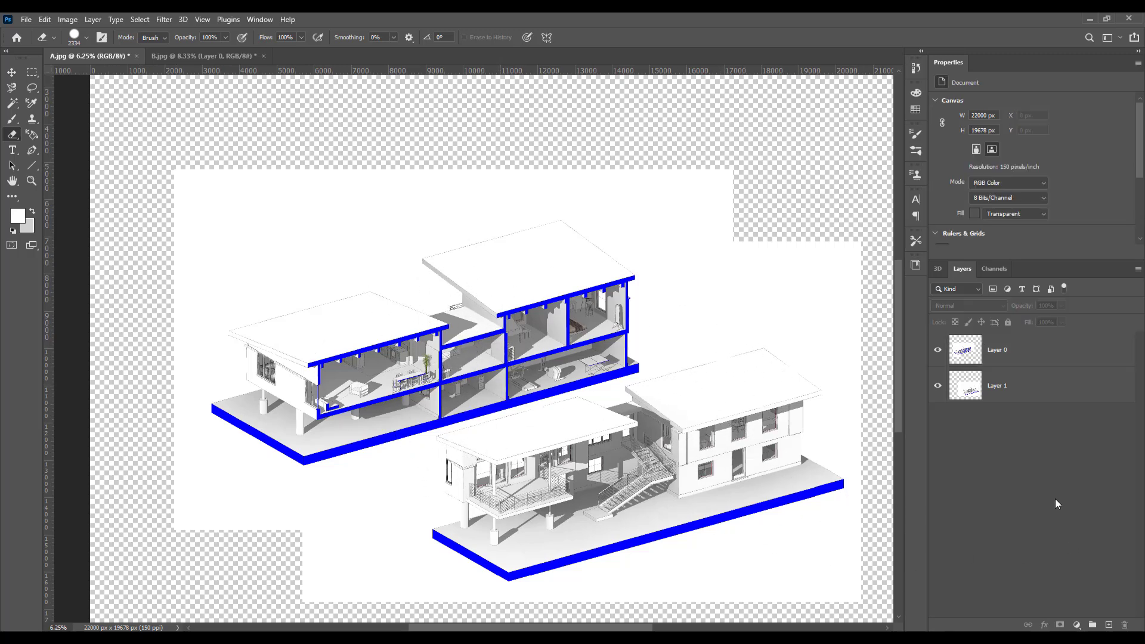
Add a new empty layer and place it beneath Layer 1 at the bottom of the stacking order
key("ctrl+z")
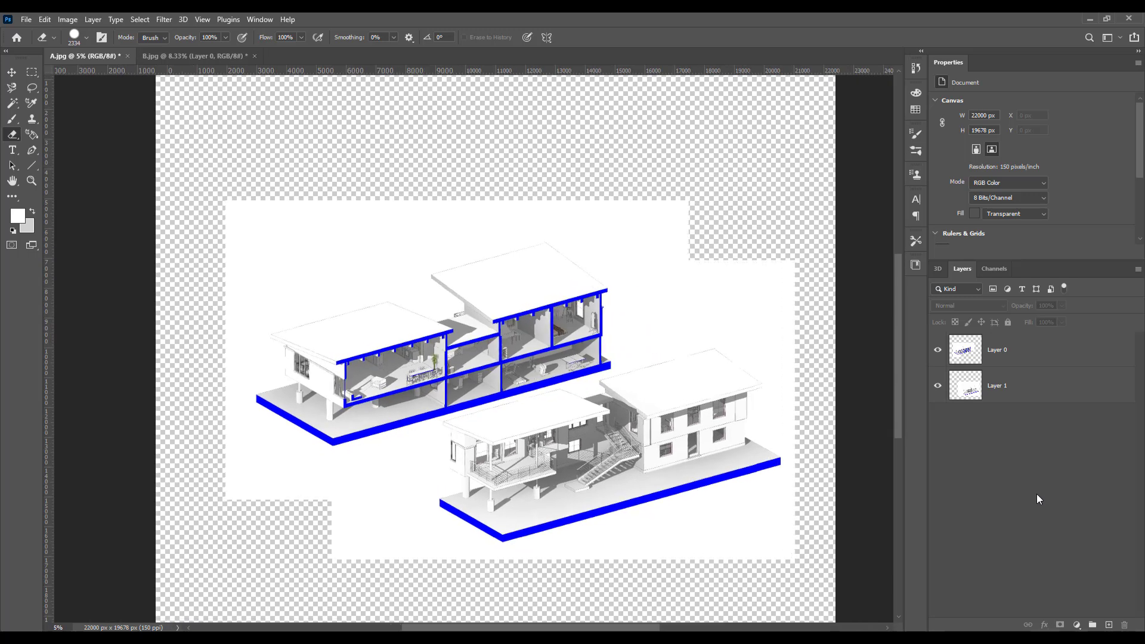
key("ctrl+shift+z")
left_click_drag(899, 379, 899, 384)
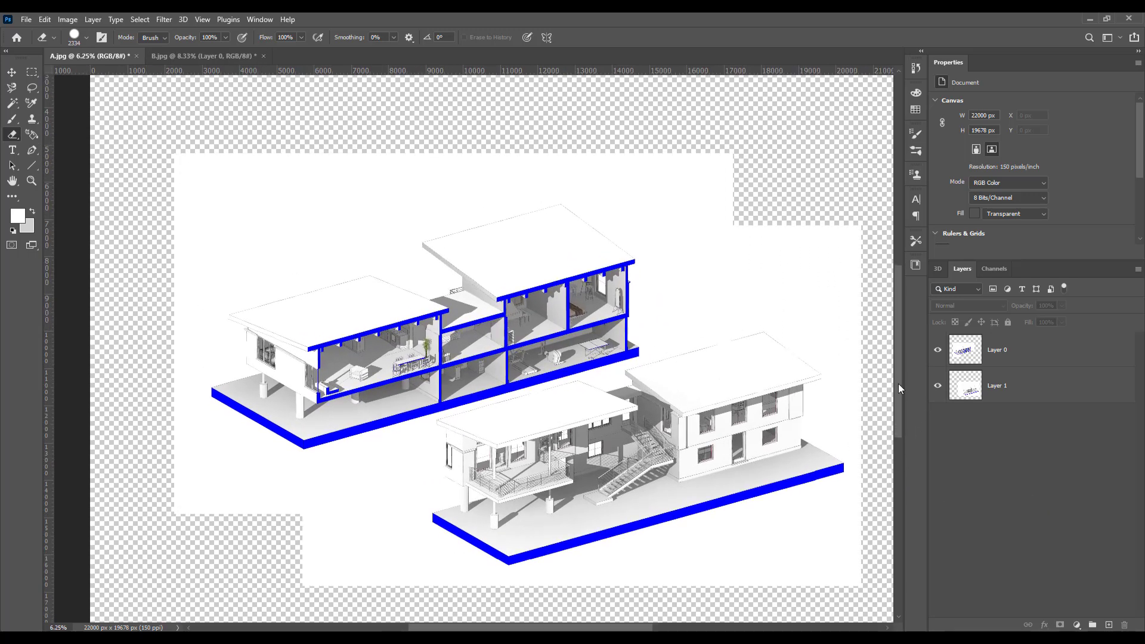
key("ctrl+minus")
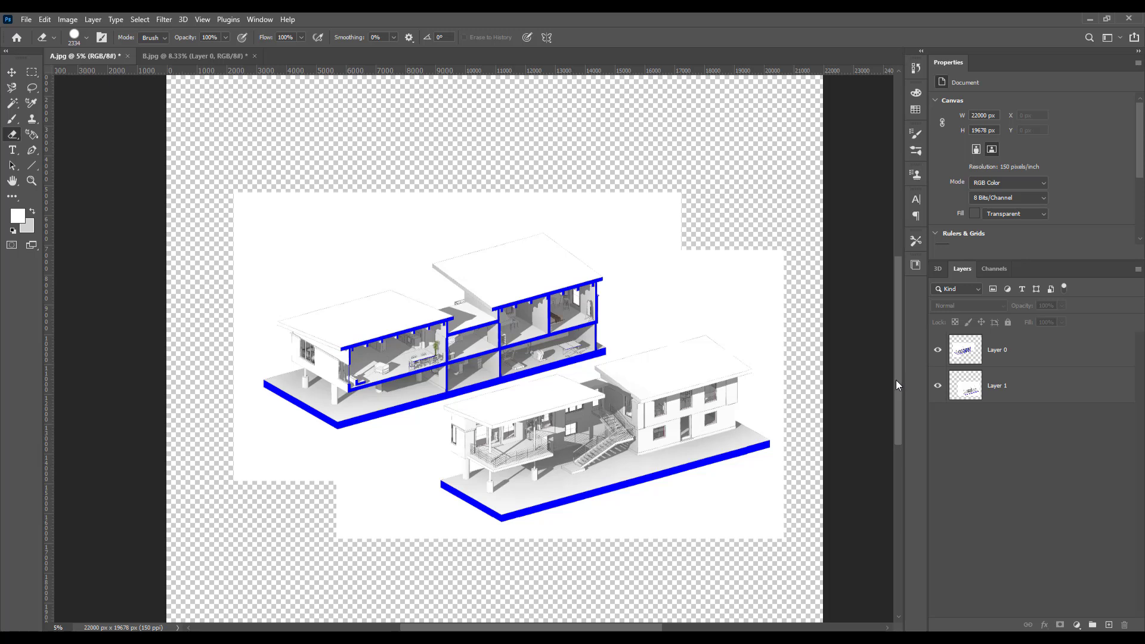
scroll(897, 380, "up", 1)
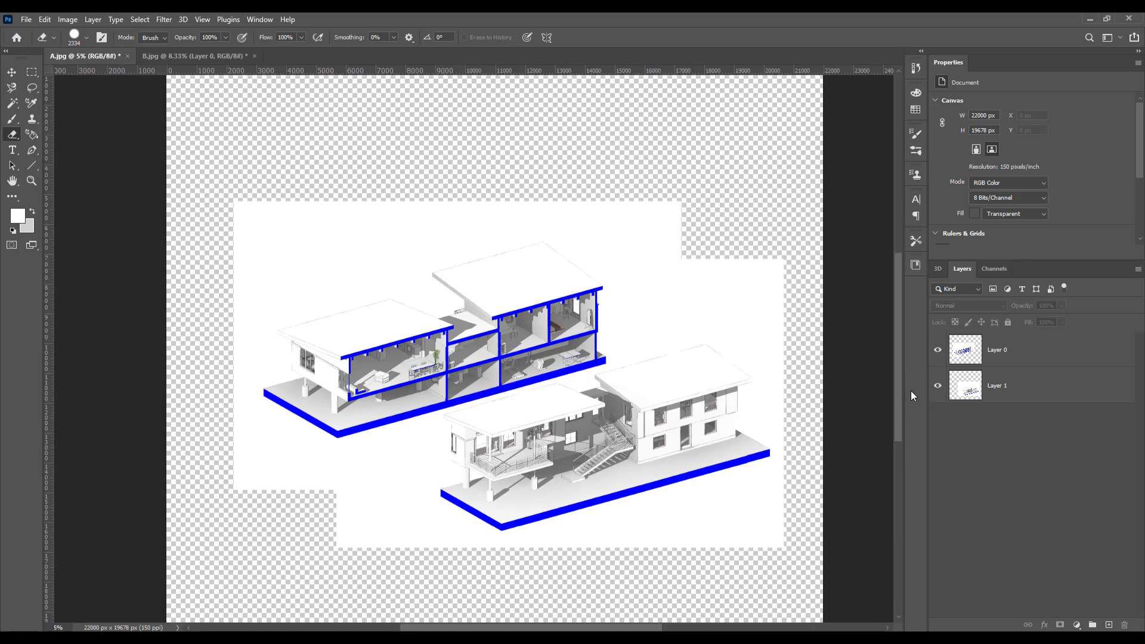
left_click(1108, 626)
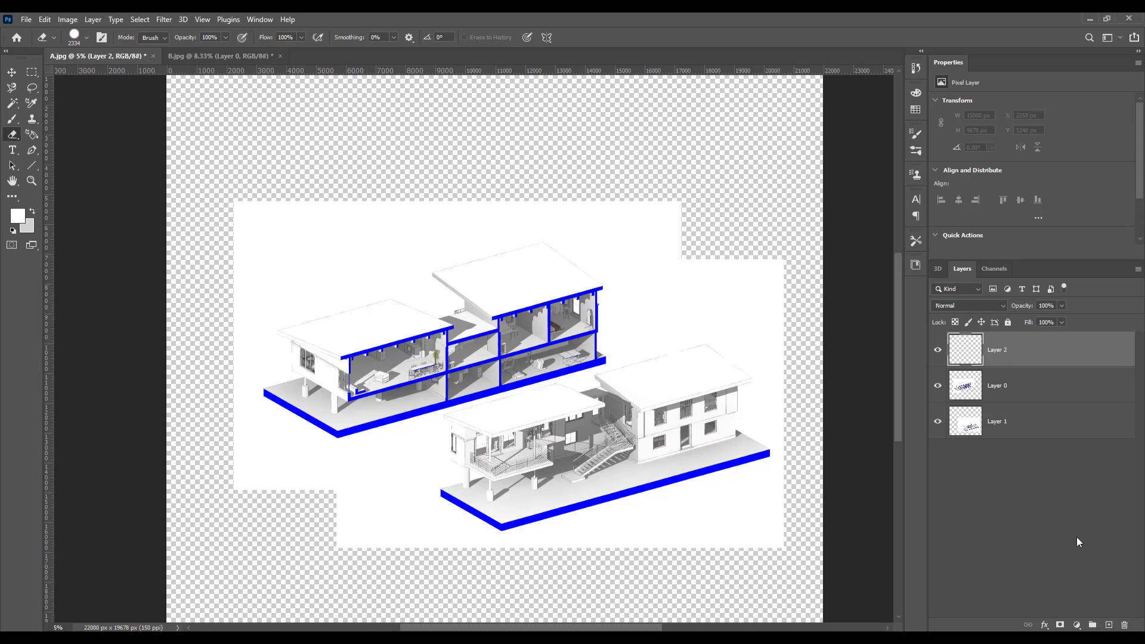
left_click_drag(1047, 364, 1043, 444)
left_click(1020, 499)
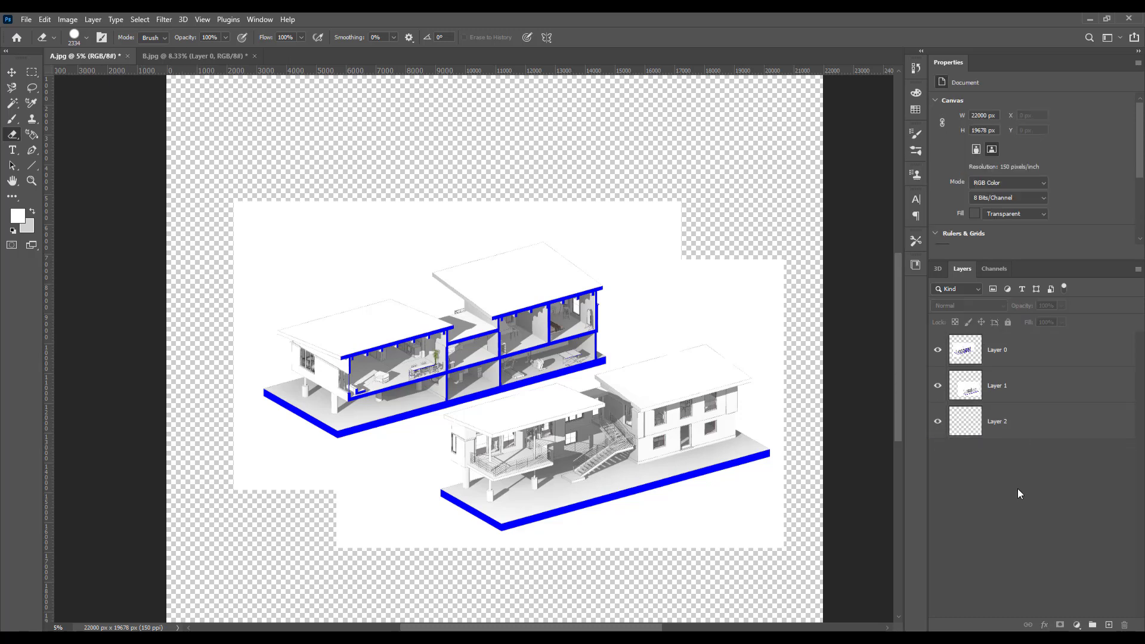
Fill Layer 2 with white (ffffff) using the Paint Bucket tool to give the whole canvas a background
left_click(18, 216)
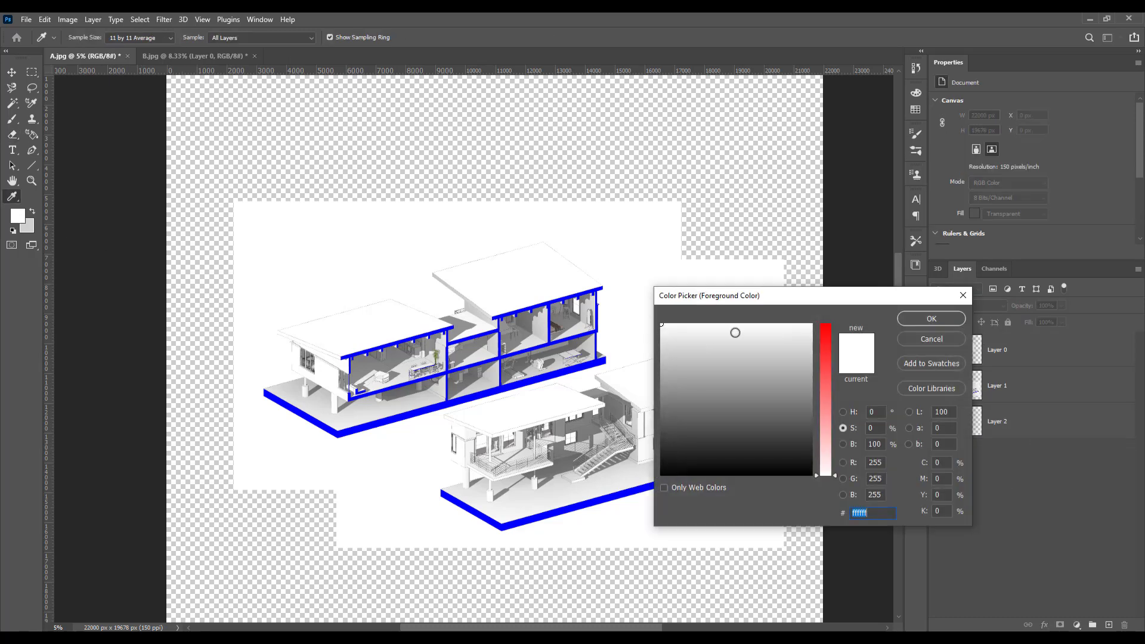
left_click(949, 319)
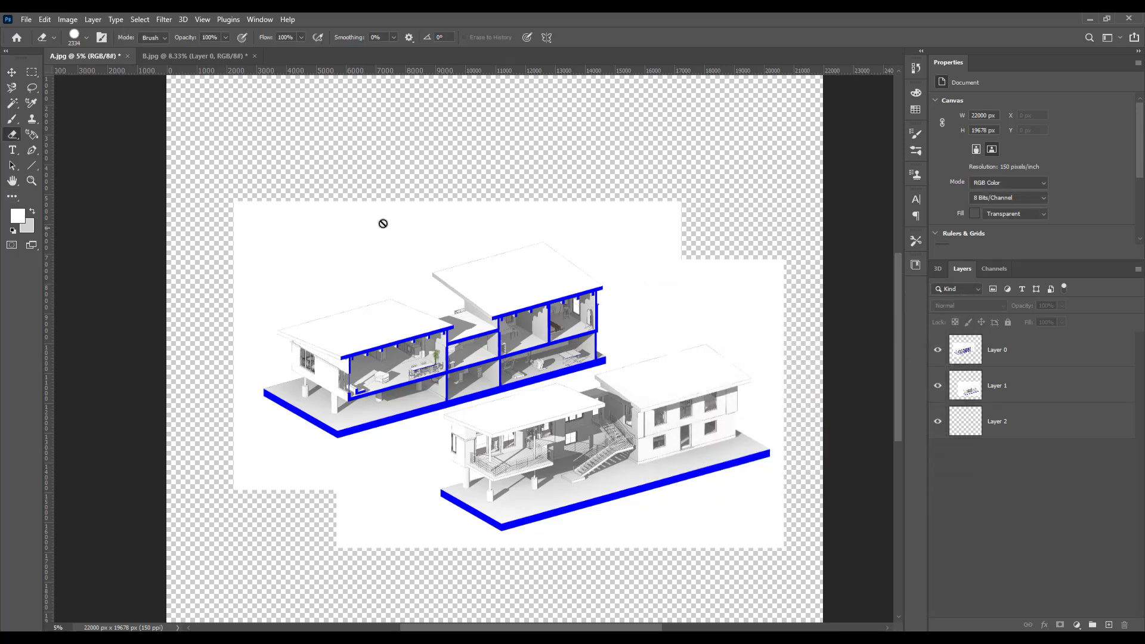
left_click(12, 196)
left_click(71, 501)
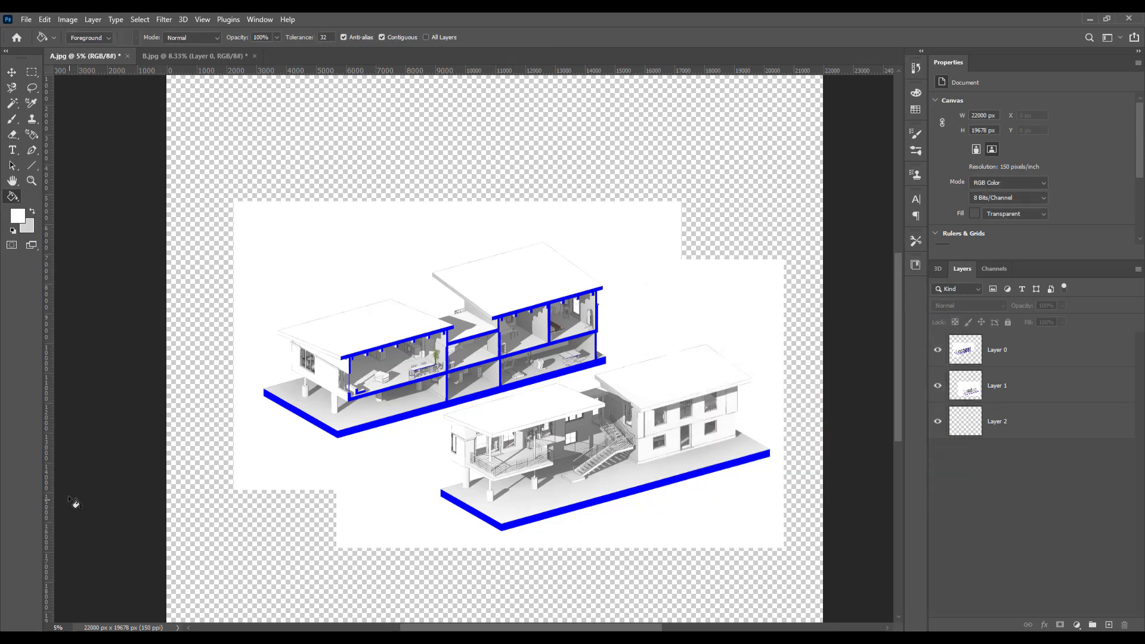
left_click(1030, 436)
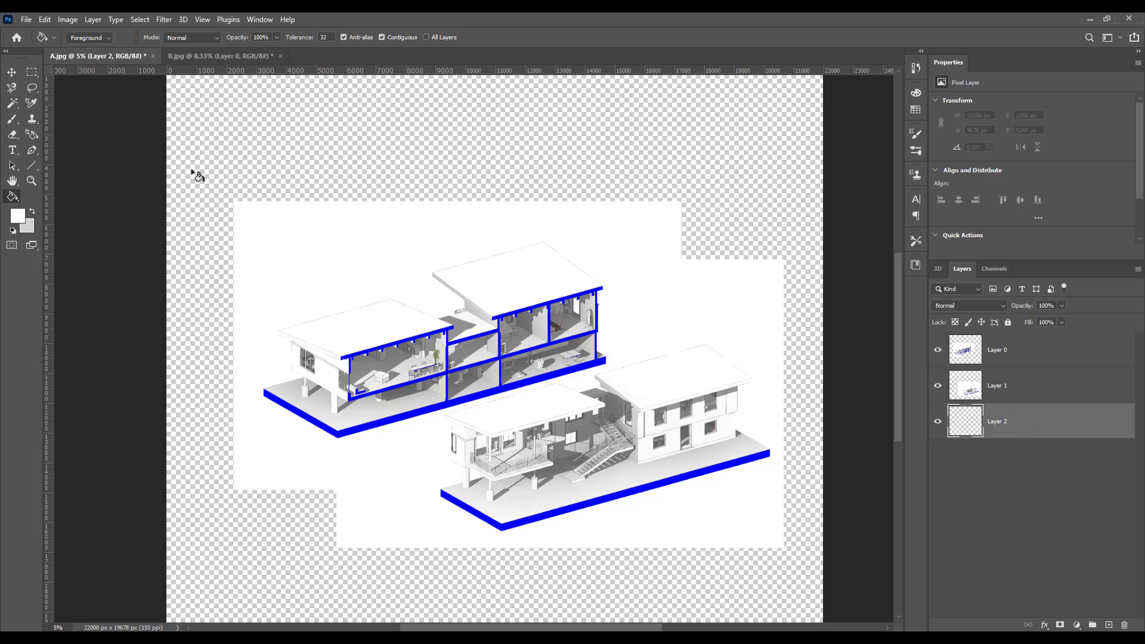
left_click(367, 130)
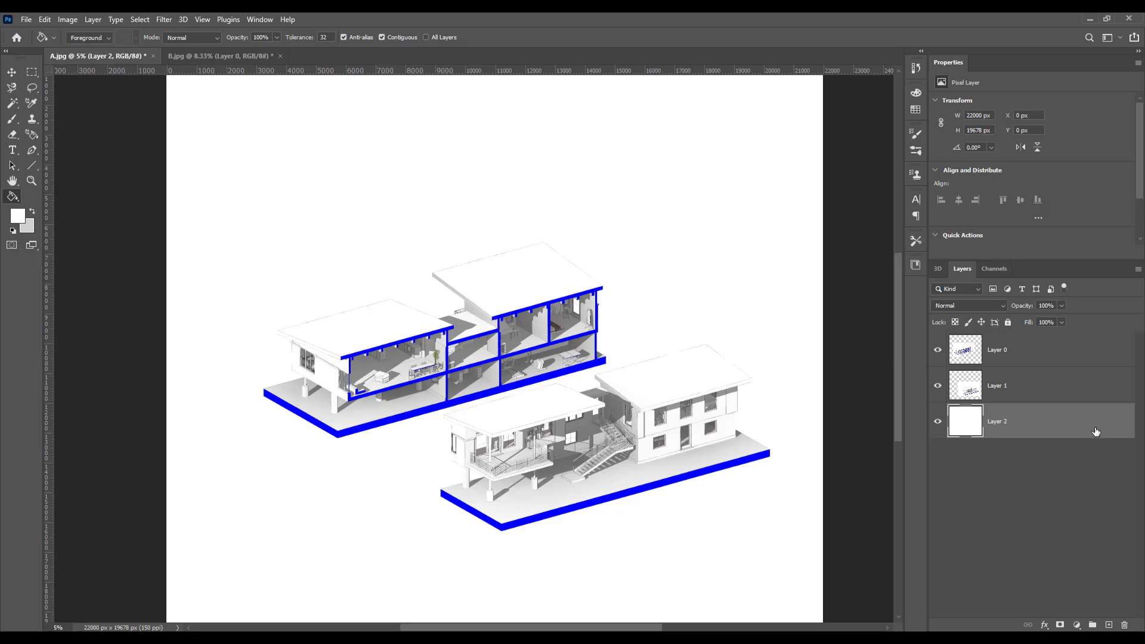
left_click(1028, 488)
key("ctrl+plus")
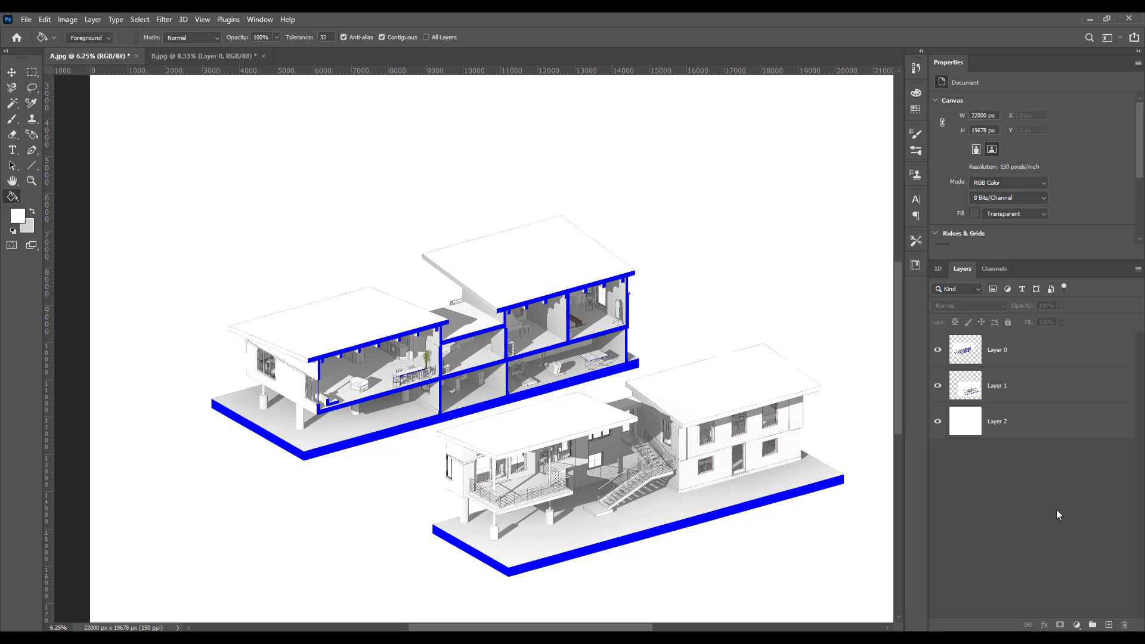
left_click(1020, 421)
left_click(1016, 349)
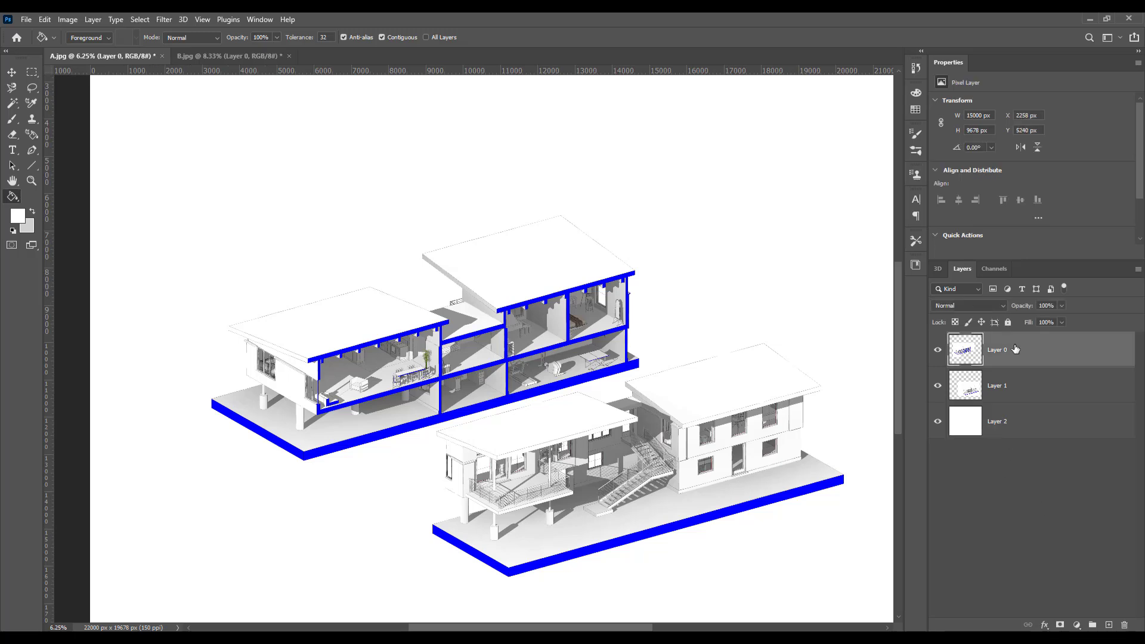
left_click(982, 470)
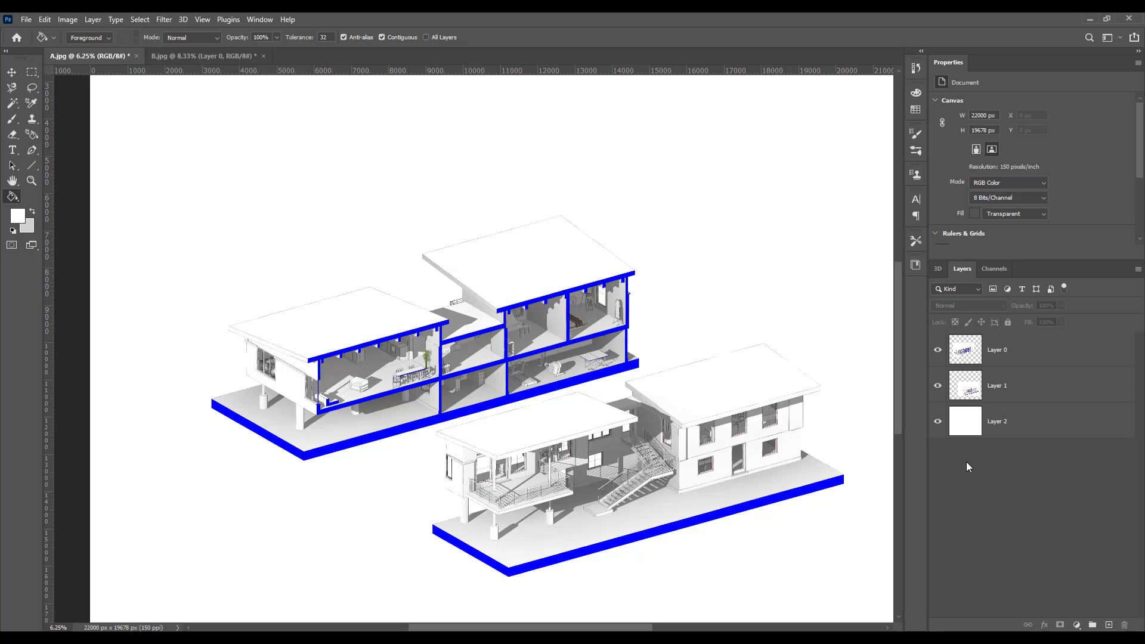
Draw an unfilled Pen shape line with a dotted blue 20 pt stroke, joining the cut half's front slab corner to the stair-side slab's matching corner
key("ctrl+plus")
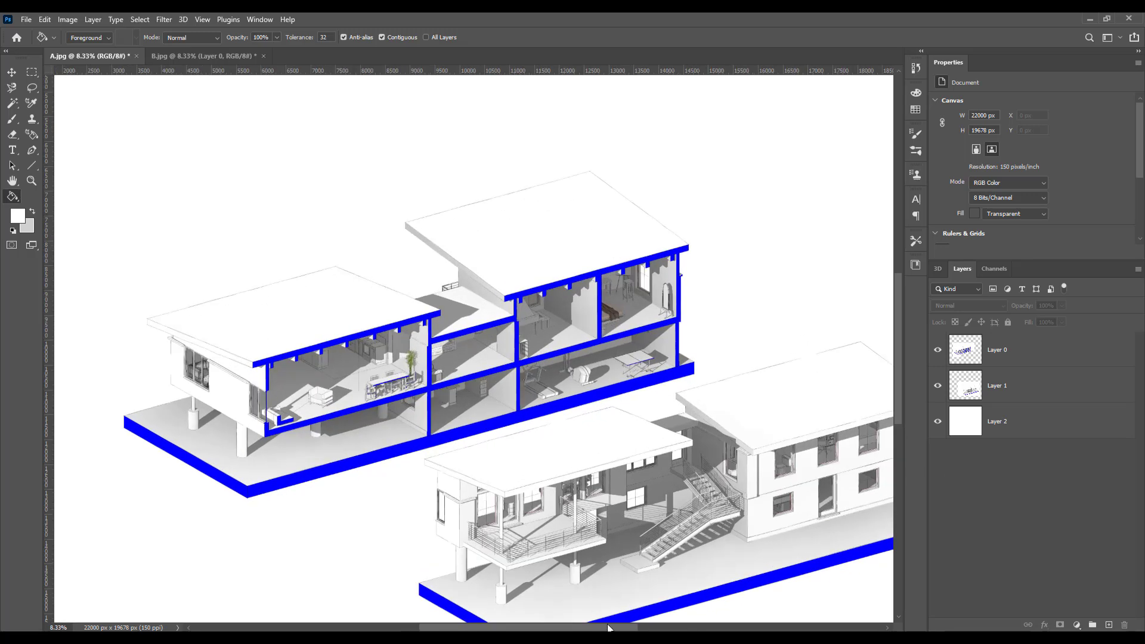
left_click_drag(613, 630, 639, 630)
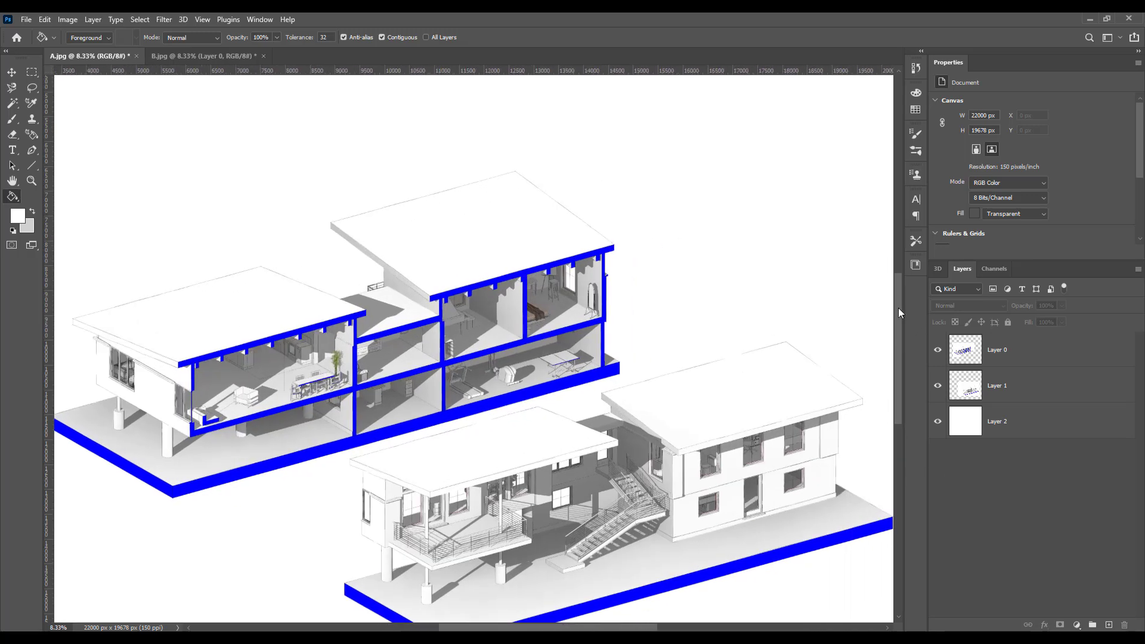
left_click_drag(898, 308, 899, 323)
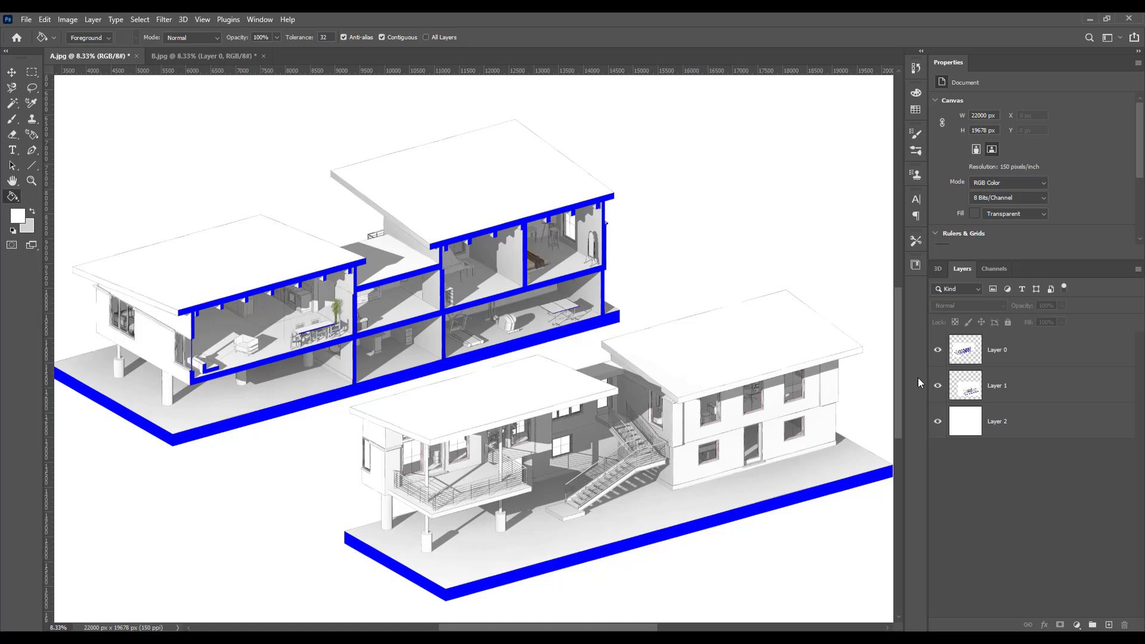
left_click(33, 153)
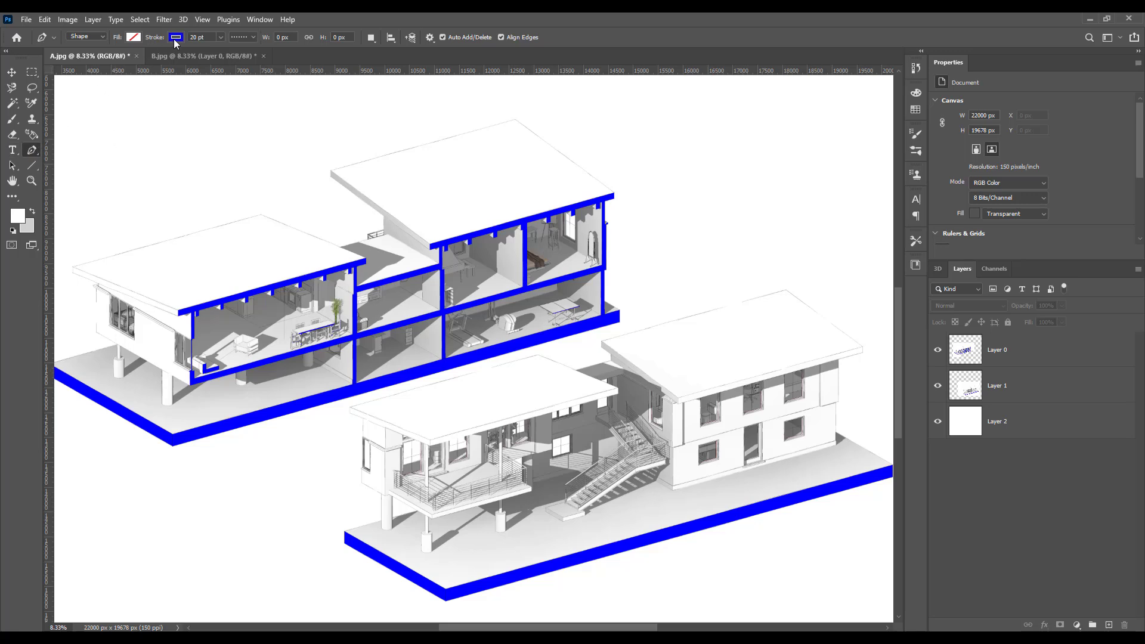
left_click(100, 41)
left_click(100, 43)
left_click(175, 38)
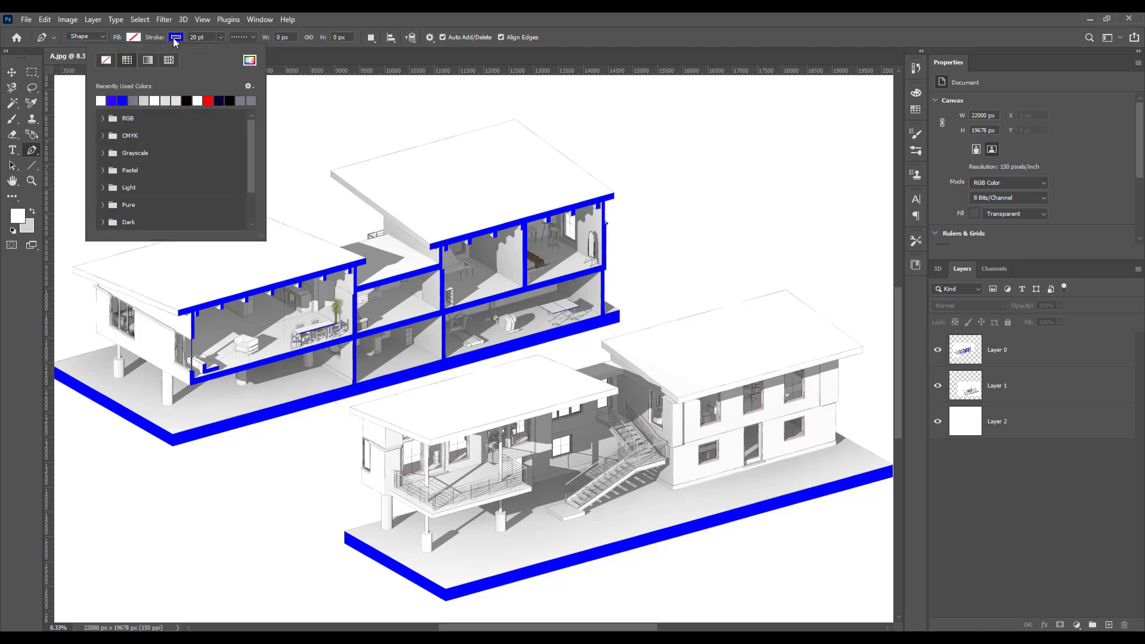
left_click(221, 38)
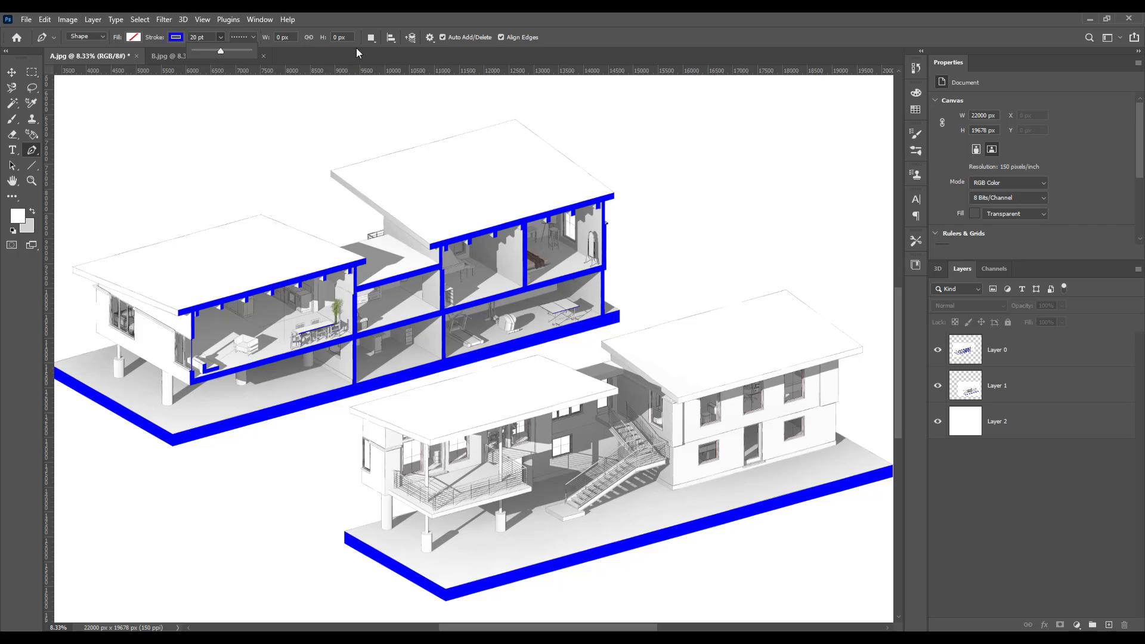
left_click(574, 42)
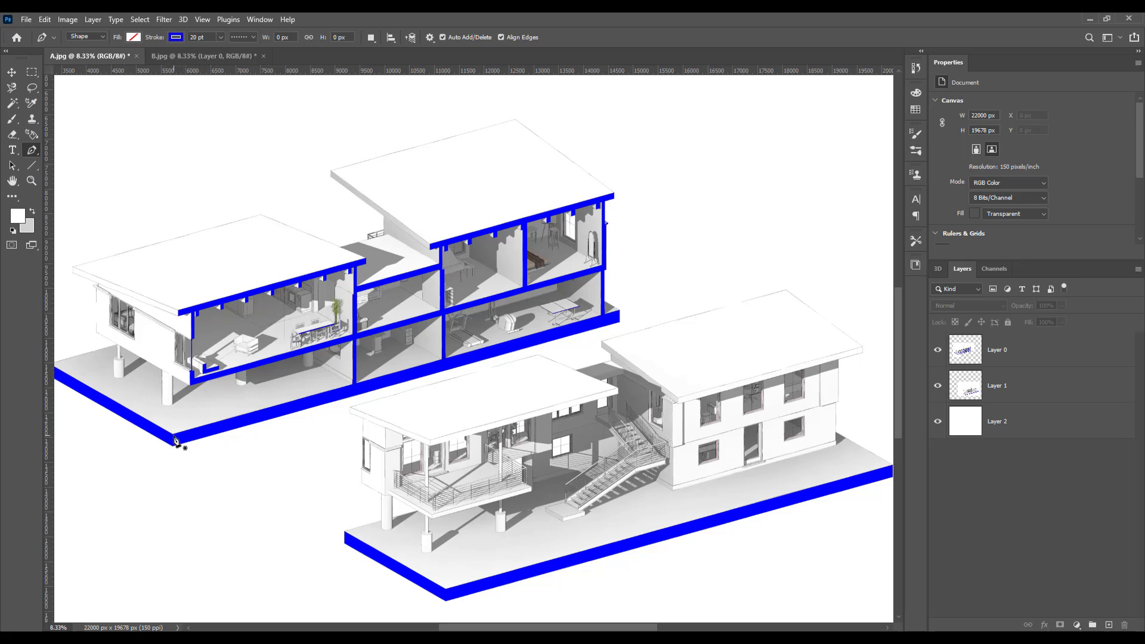
left_click(173, 437)
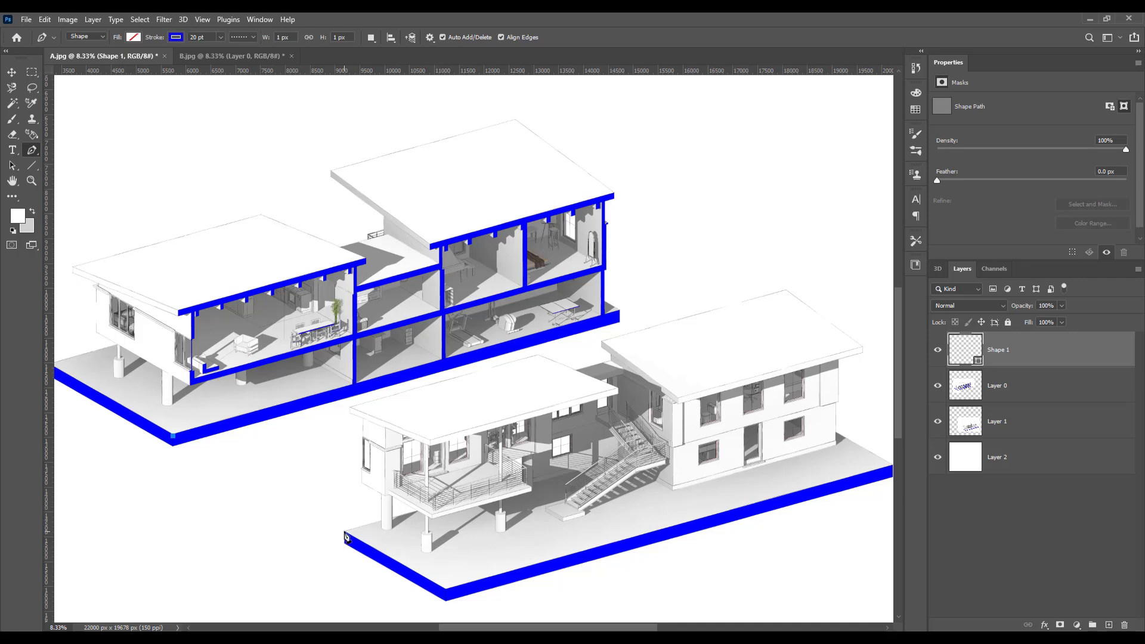
left_click(345, 533)
left_click(1038, 509)
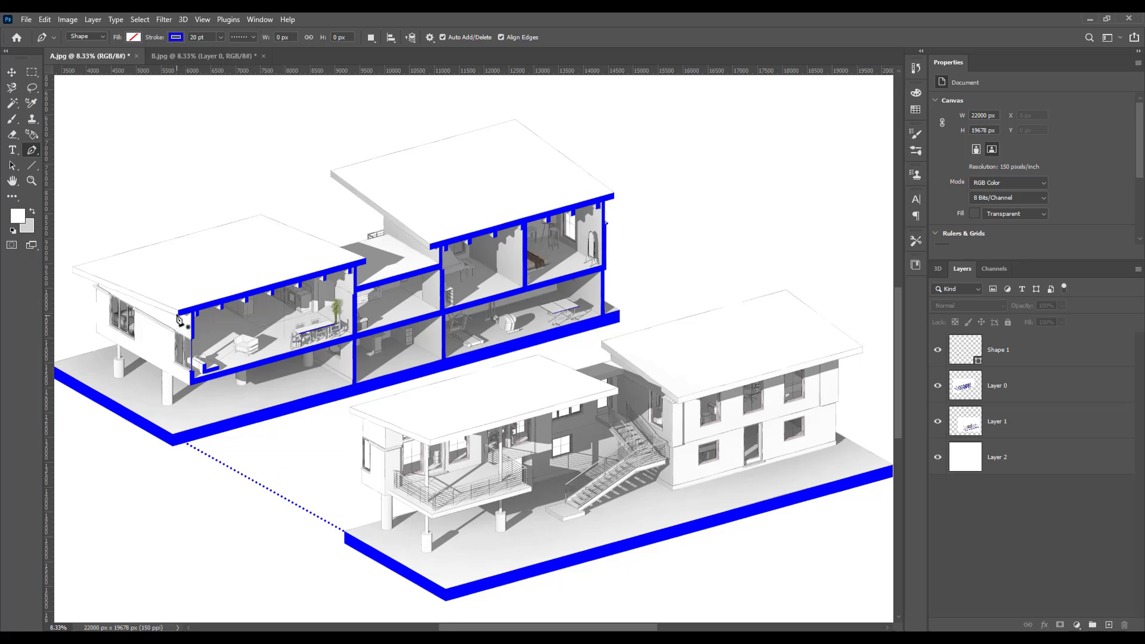
Draw two dotted blue lines joining the cut half's lower roof corners to the matching corners of the stair-side half's lower roof
left_click(180, 316)
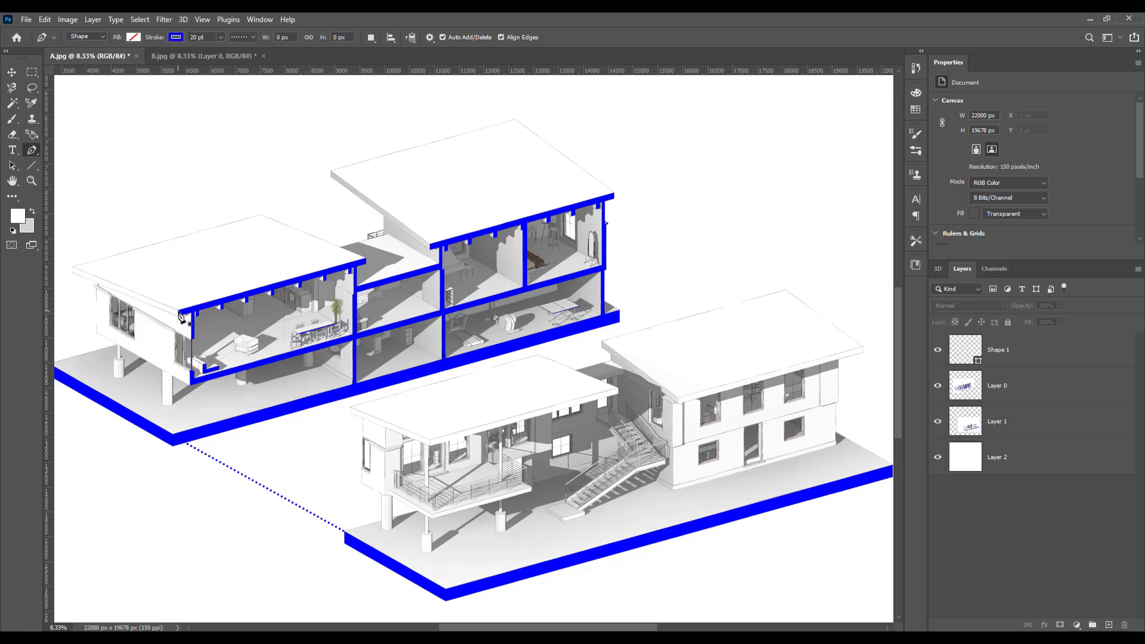
left_click(352, 410)
left_click(365, 258)
left_click(536, 356)
key("Escape")
Draw two more dotted blue lines joining the cut half's upper roof corners to the matching corners of the stair-side half's upper roof
left_click(443, 250)
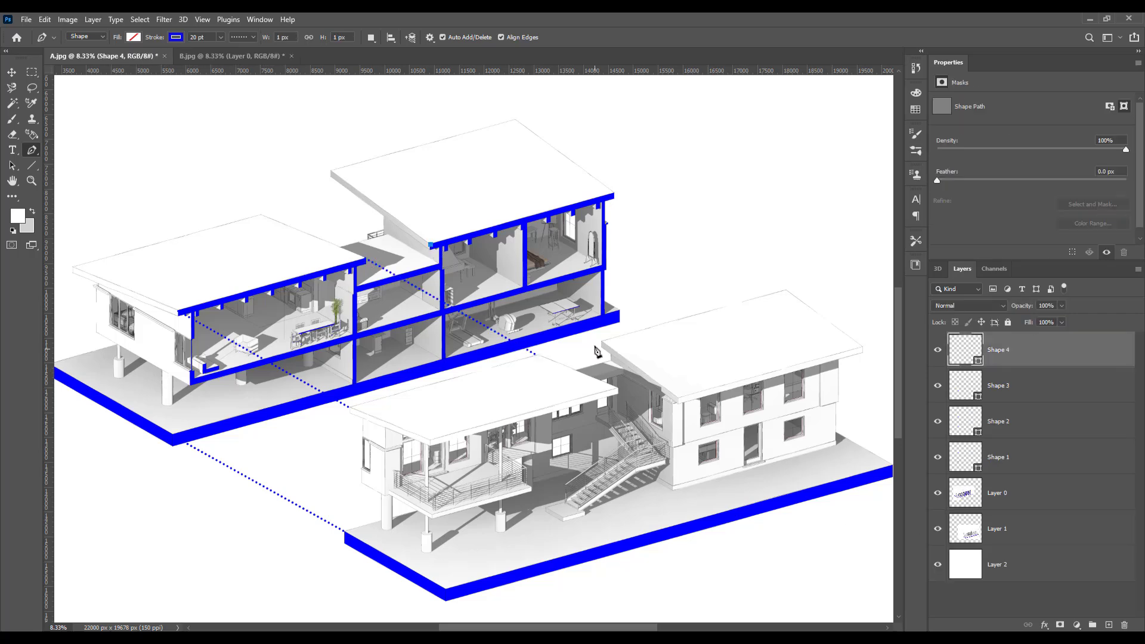
left_click(601, 343)
key("Escape")
left_click(615, 197)
left_click(785, 289)
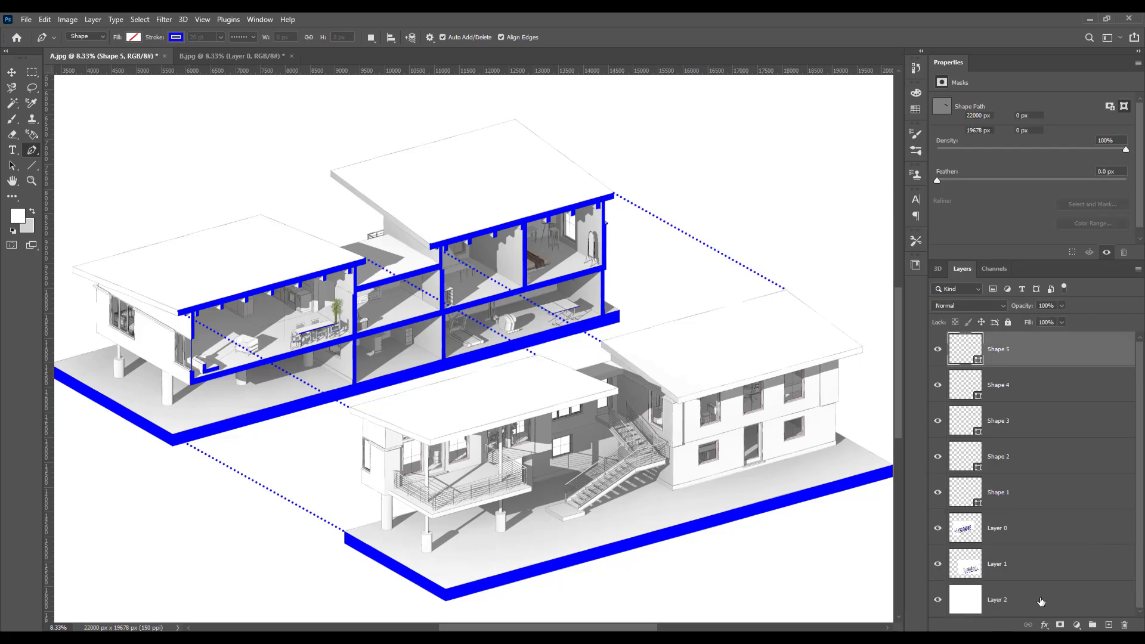
key("Escape")
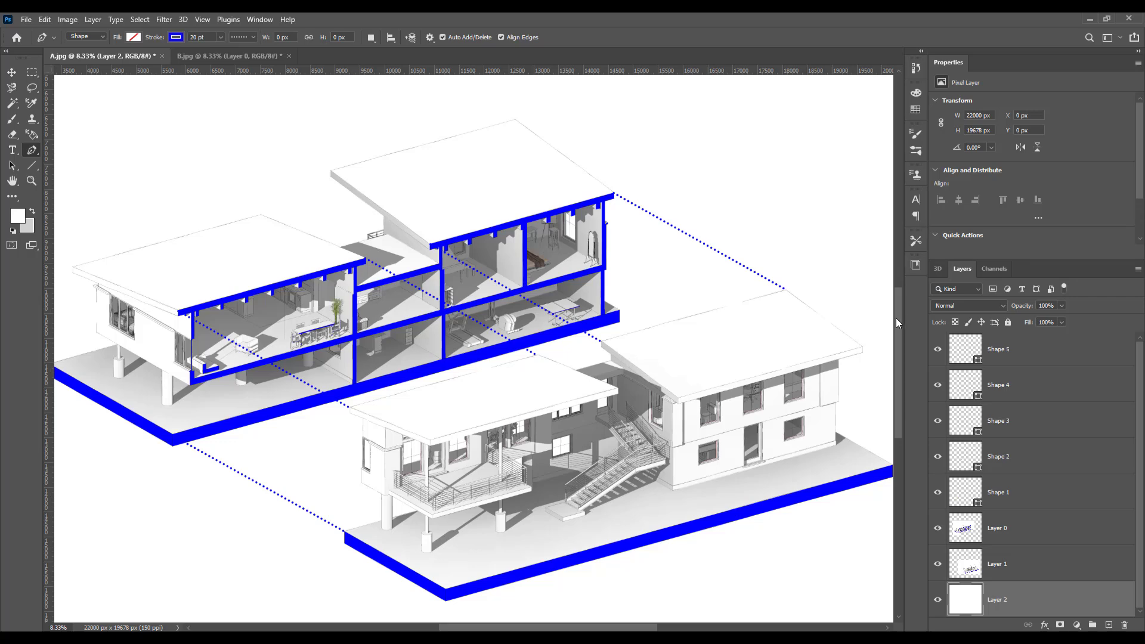
Draw a horizontal dotted guide line about 18160 px wide above the house and move its layer to the top of the stack
left_click_drag(896, 317, 893, 271)
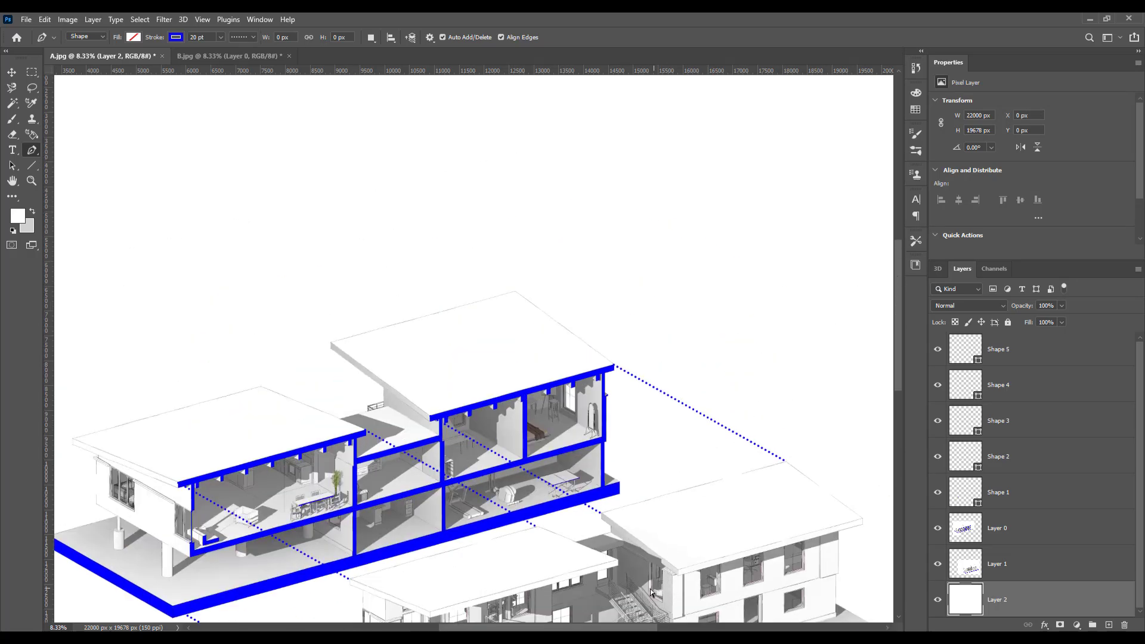
key("ctrl+minus")
left_click_drag(568, 629, 560, 629)
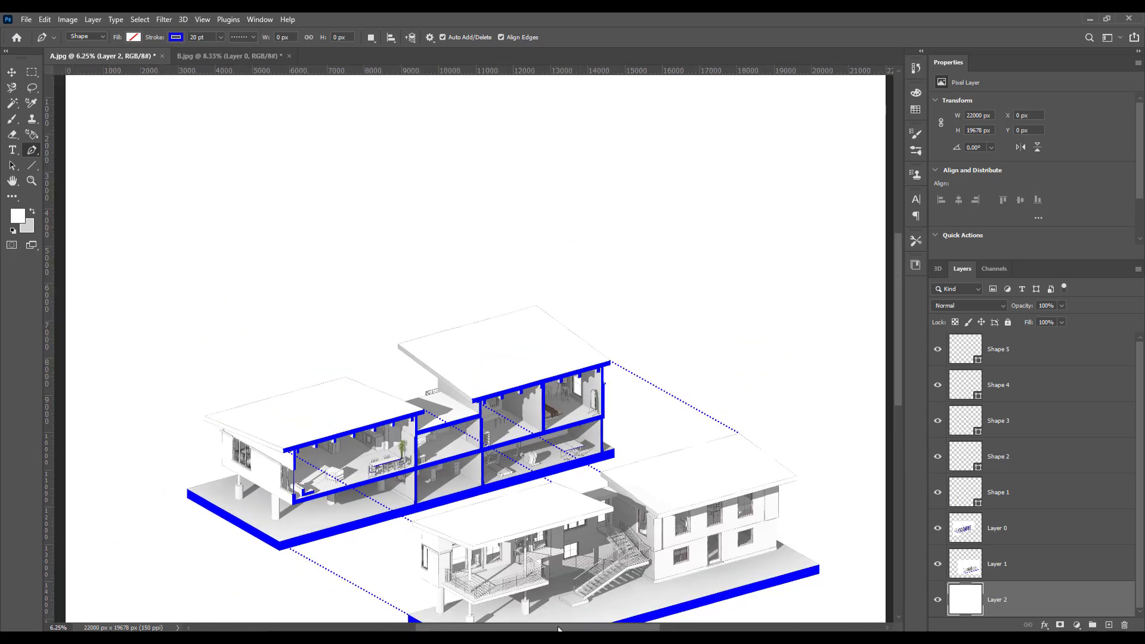
left_click_drag(899, 284, 901, 296)
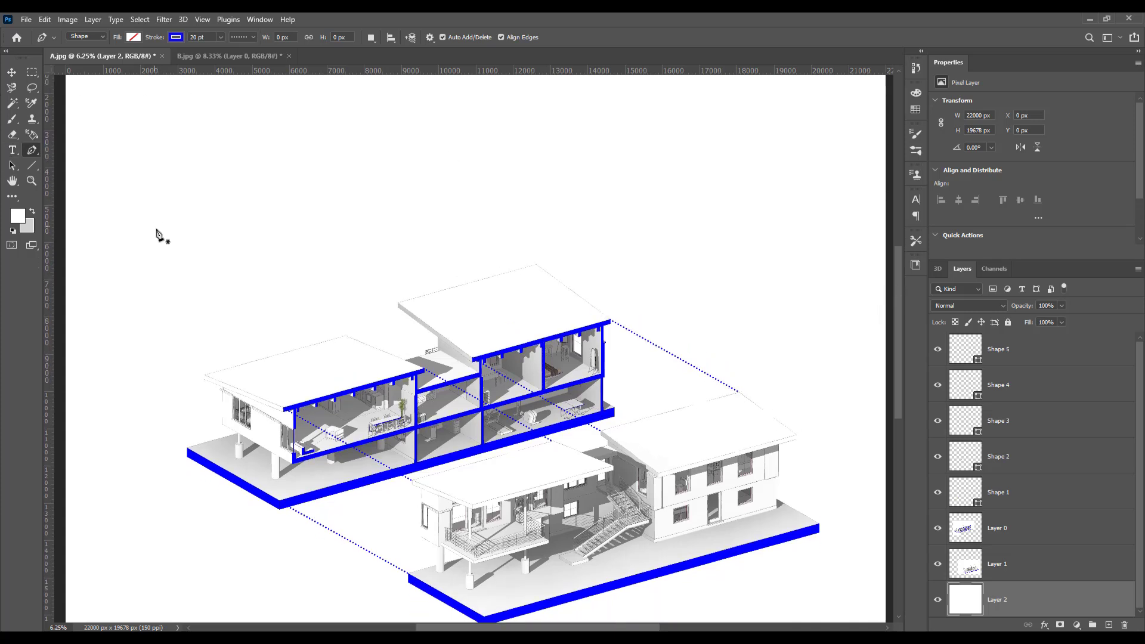
left_click(143, 216)
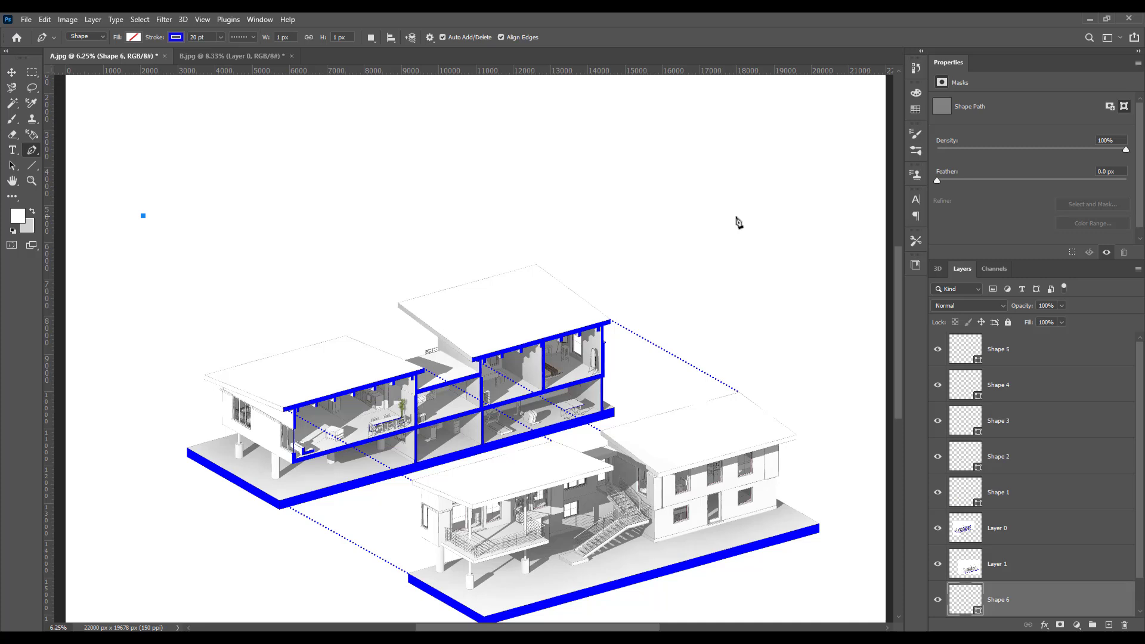
left_click(820, 220)
left_click_drag(1063, 615, 1056, 344)
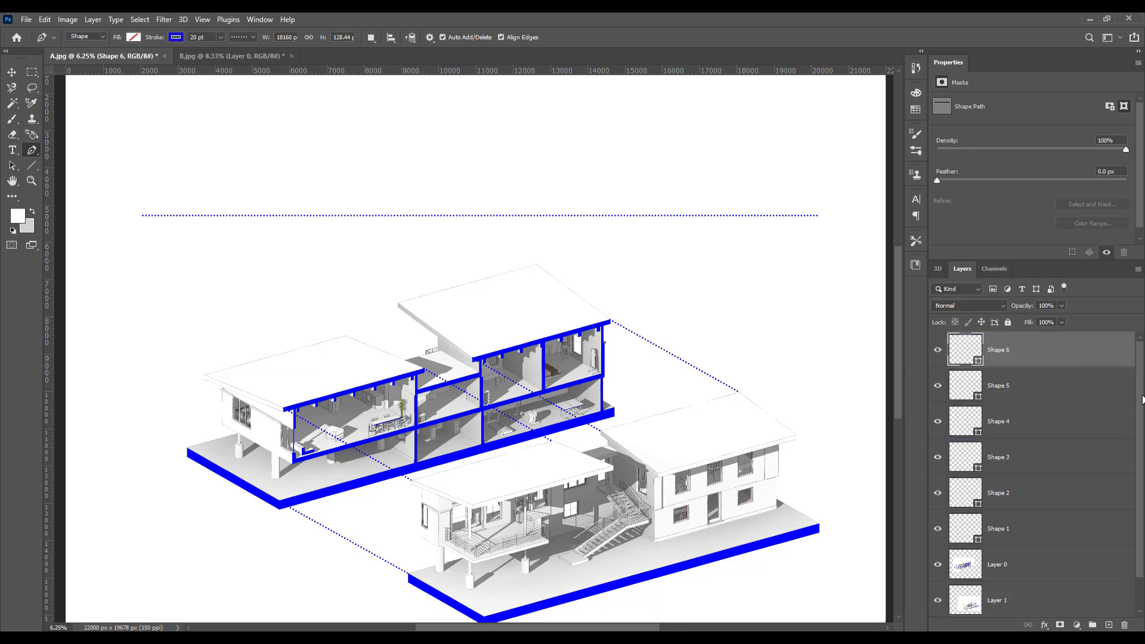
Group the five connecting-line layers, Shape 1 to Shape 5, as Group 1 and clear the layer selection
left_click(1027, 392)
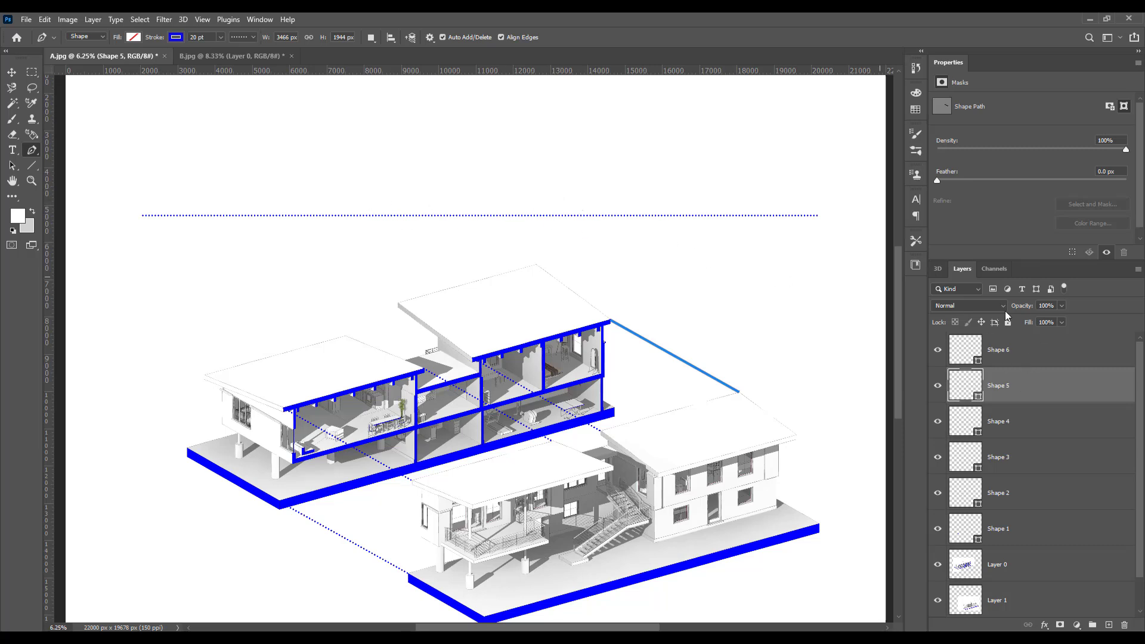
left_click(1024, 428, "shift")
left_click(1025, 459, "shift")
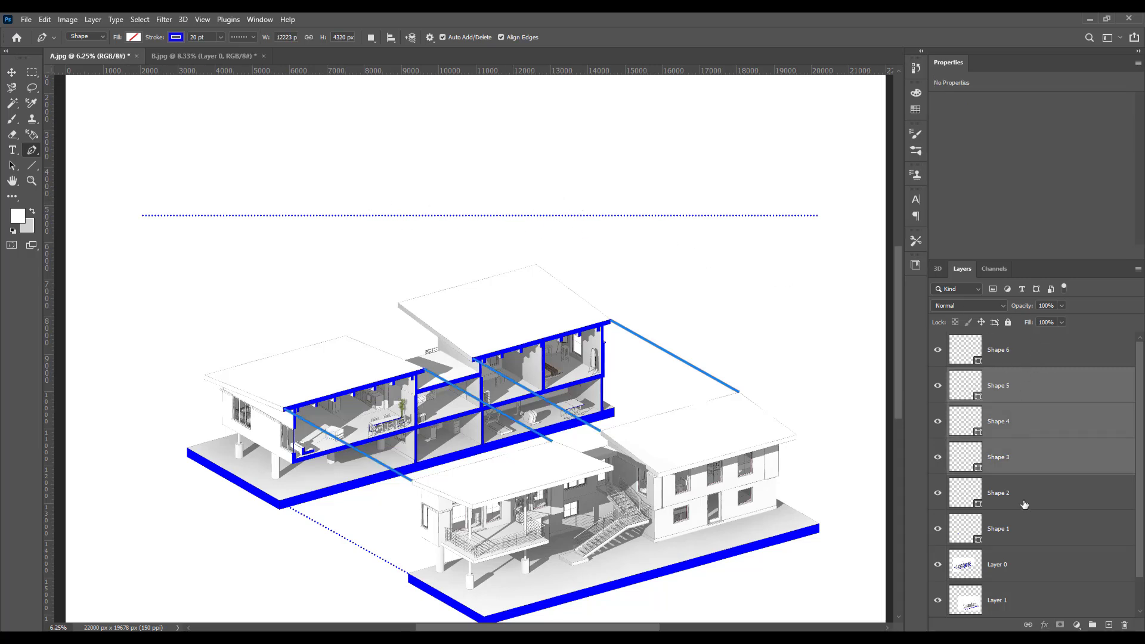
left_click(1017, 495, "shift")
left_click(1017, 531, "shift")
scroll(1141, 480, "down", 1)
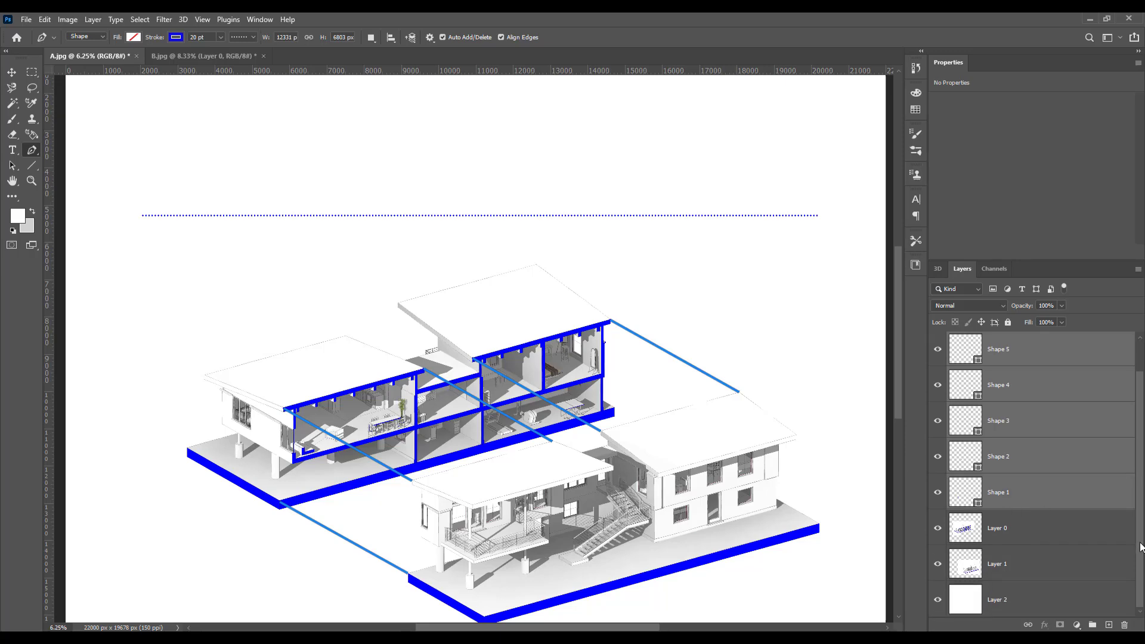
scroll(1140, 397, "up", 1)
right_click(1005, 389)
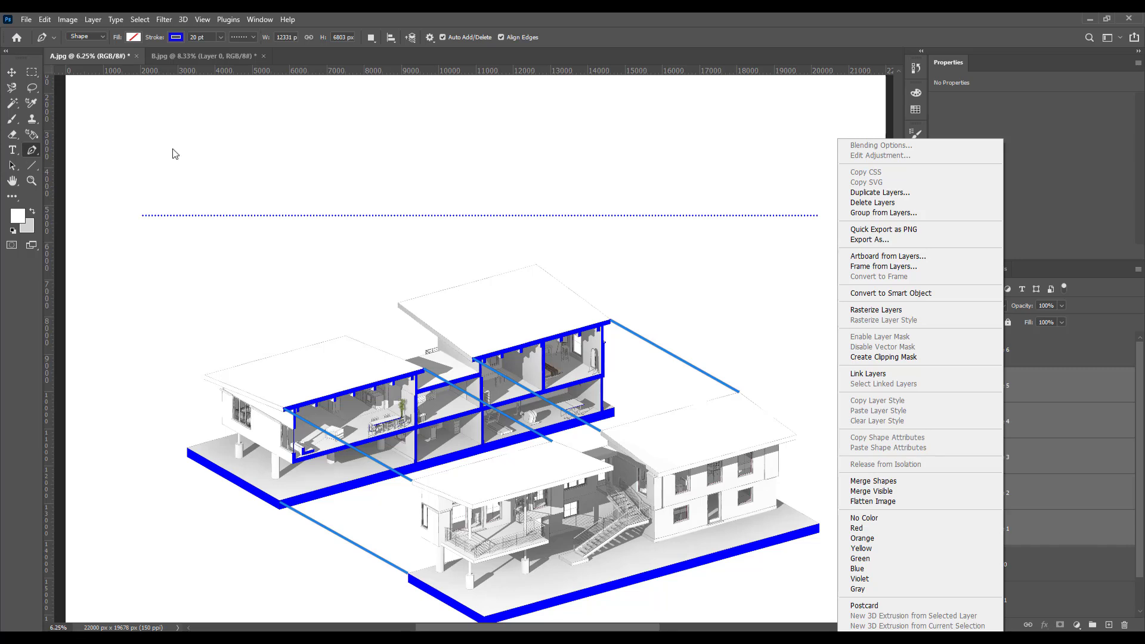
left_click(865, 213)
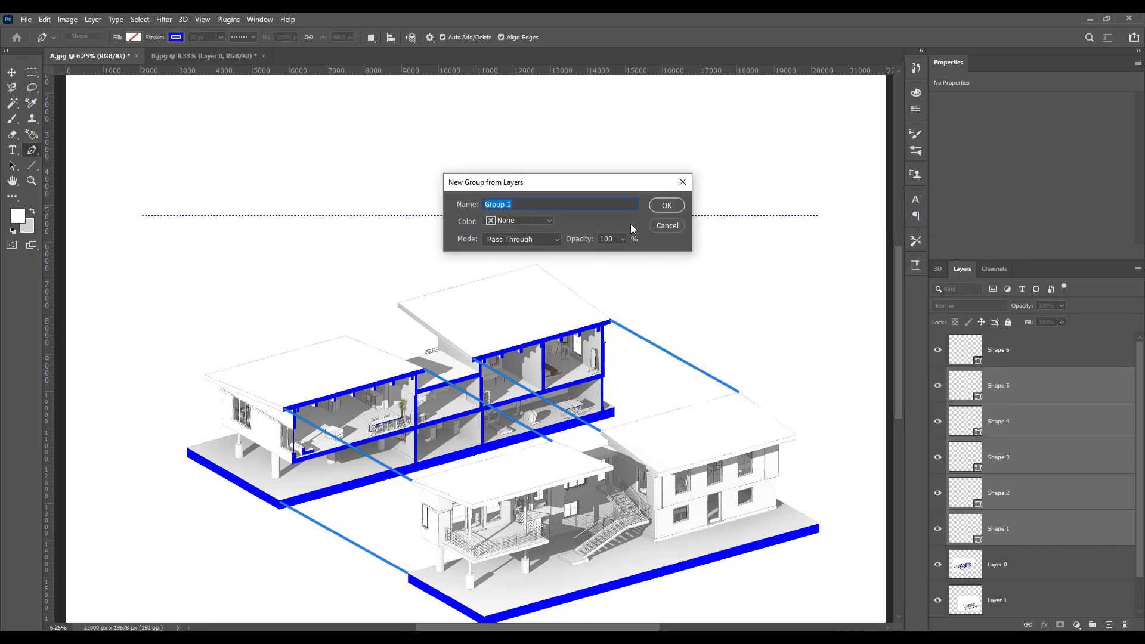
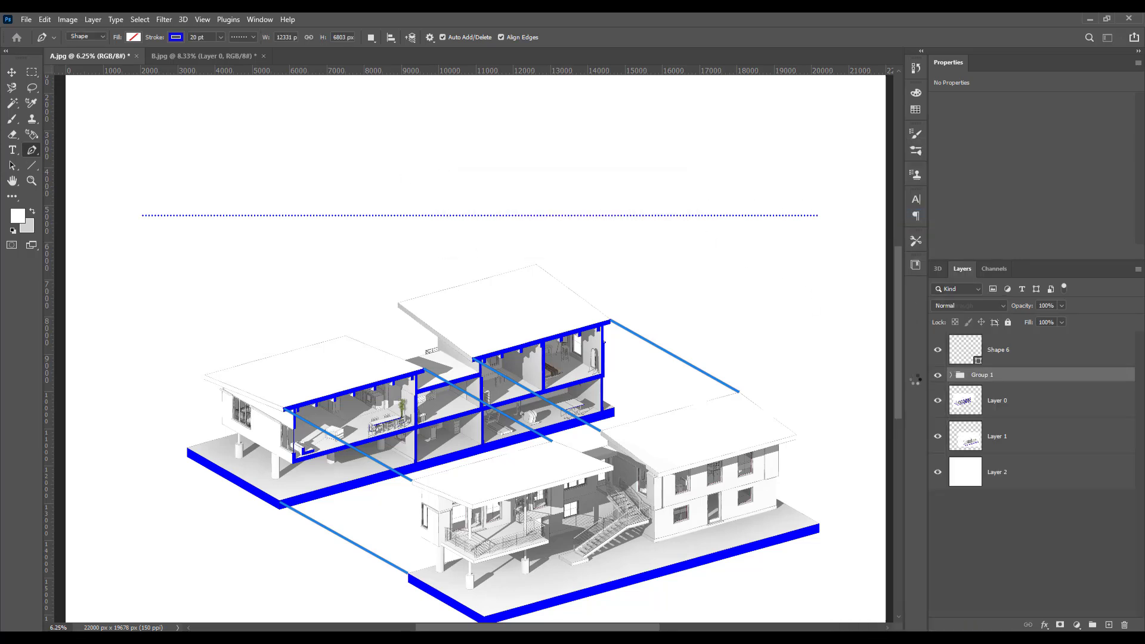
left_click(1024, 564)
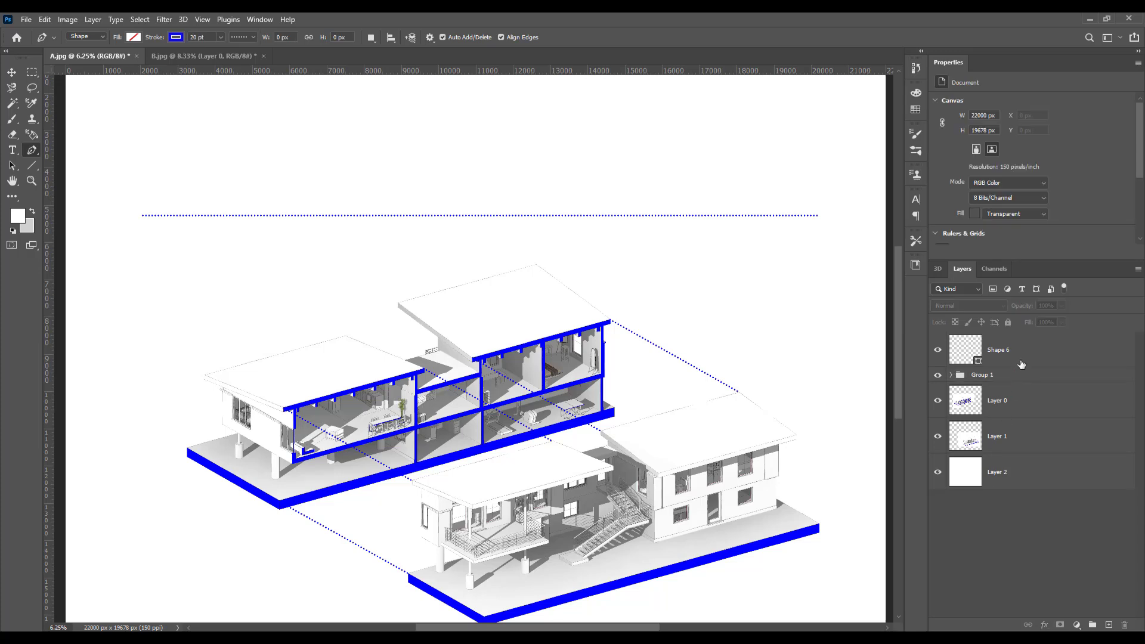
left_click(1026, 345)
left_click(1110, 540)
Draw a vertical dotted blue leader line from the upper-floor end room with the bed up to the horizontal guide line
key("ctrl+plus")
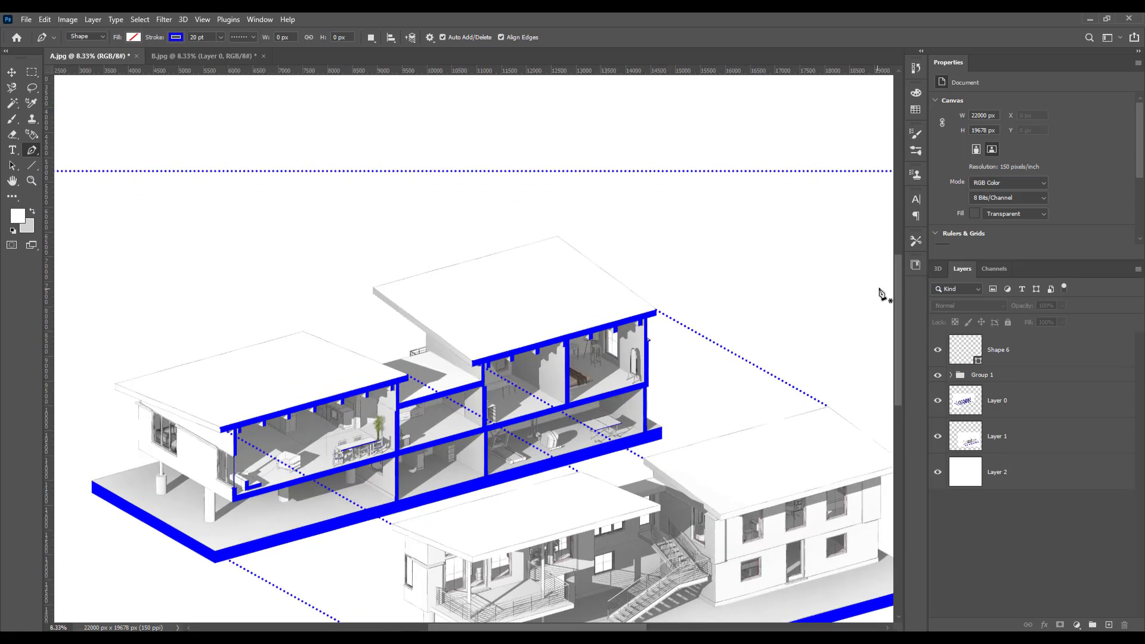
scroll(901, 290, "down", 2)
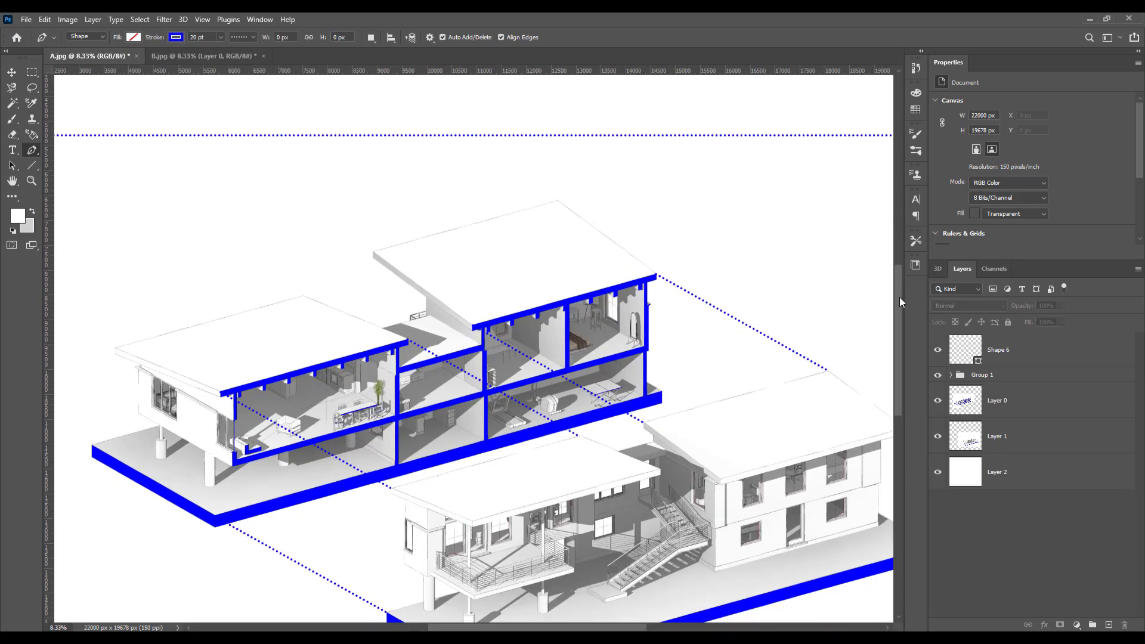
key("ctrl+plus")
scroll(901, 299, "up", 2)
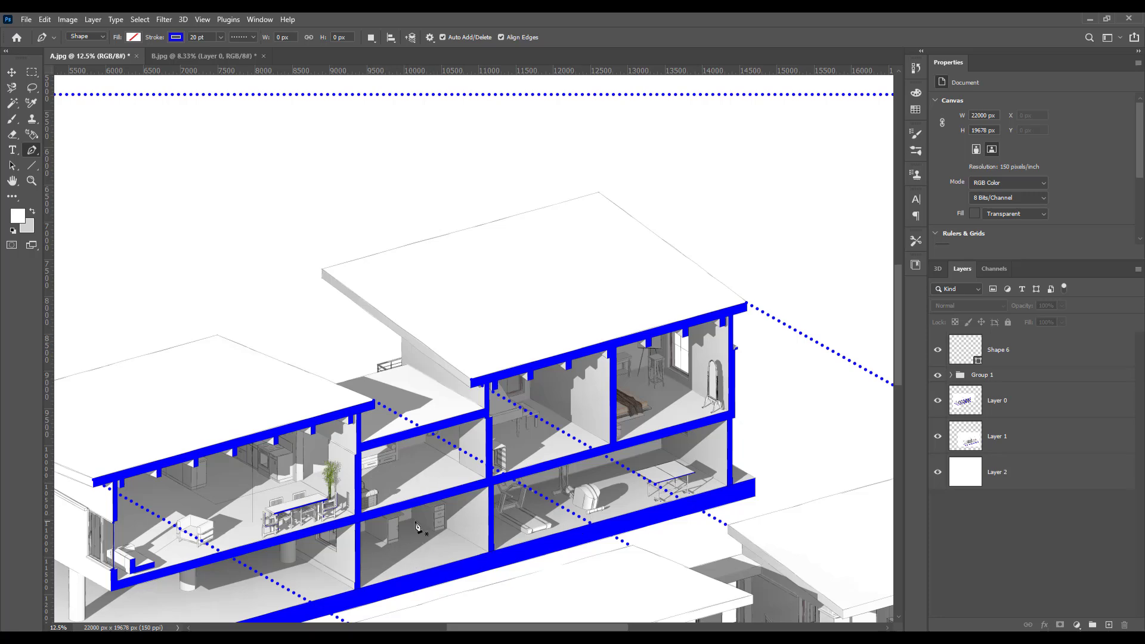
left_click_drag(485, 630, 451, 631)
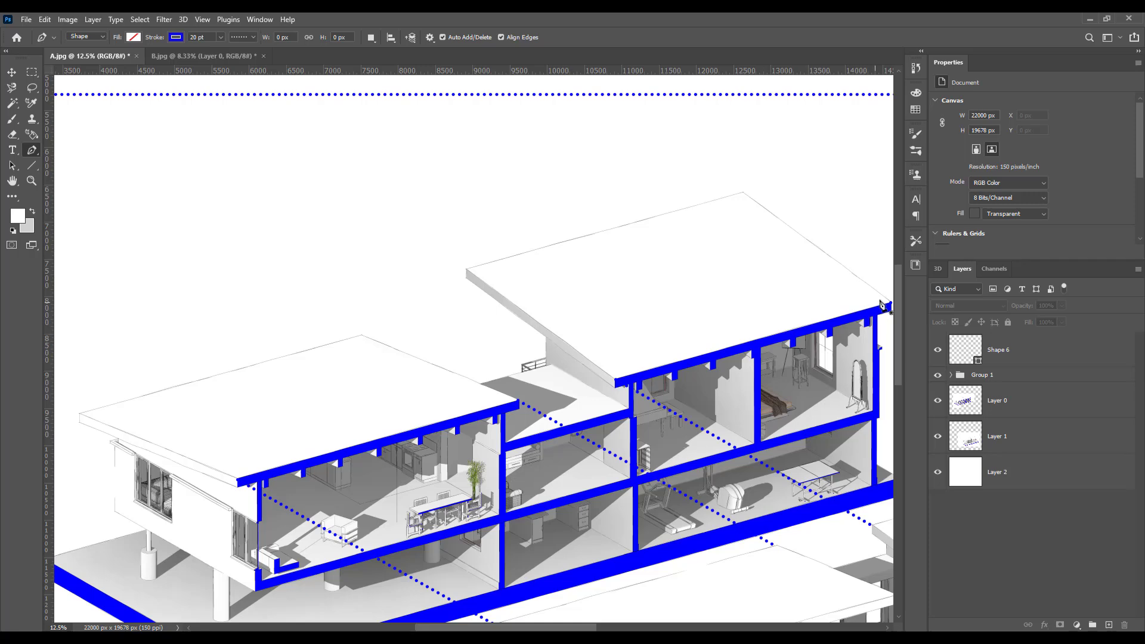
left_click_drag(902, 299, 904, 311)
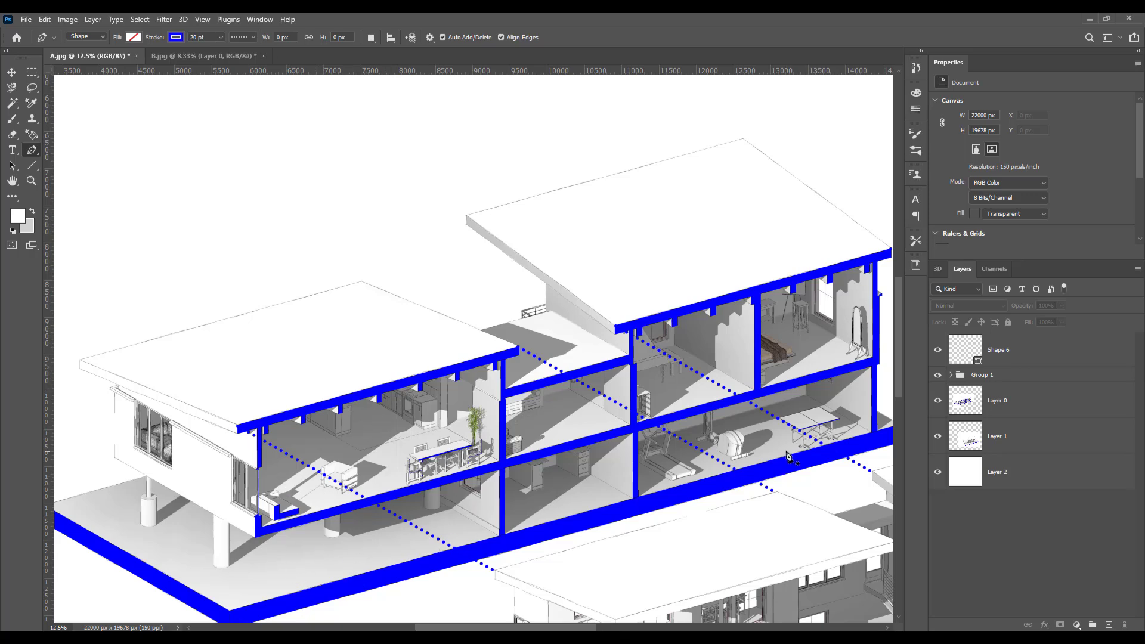
key("ctrl+minus")
scroll(897, 310, "up", 3)
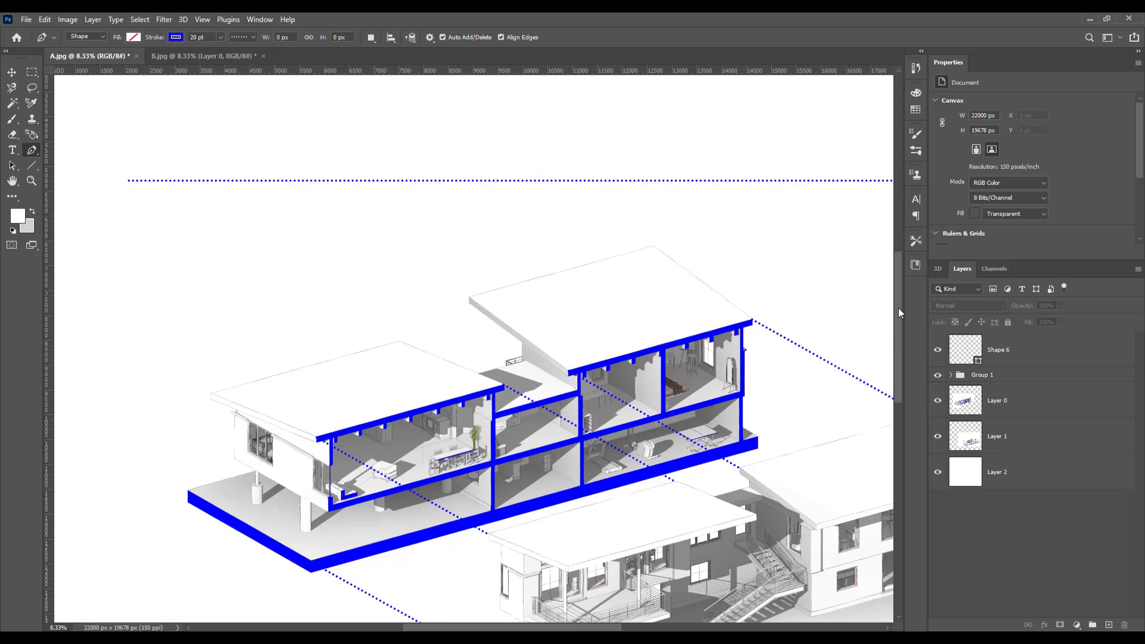
left_click_drag(460, 628, 470, 628)
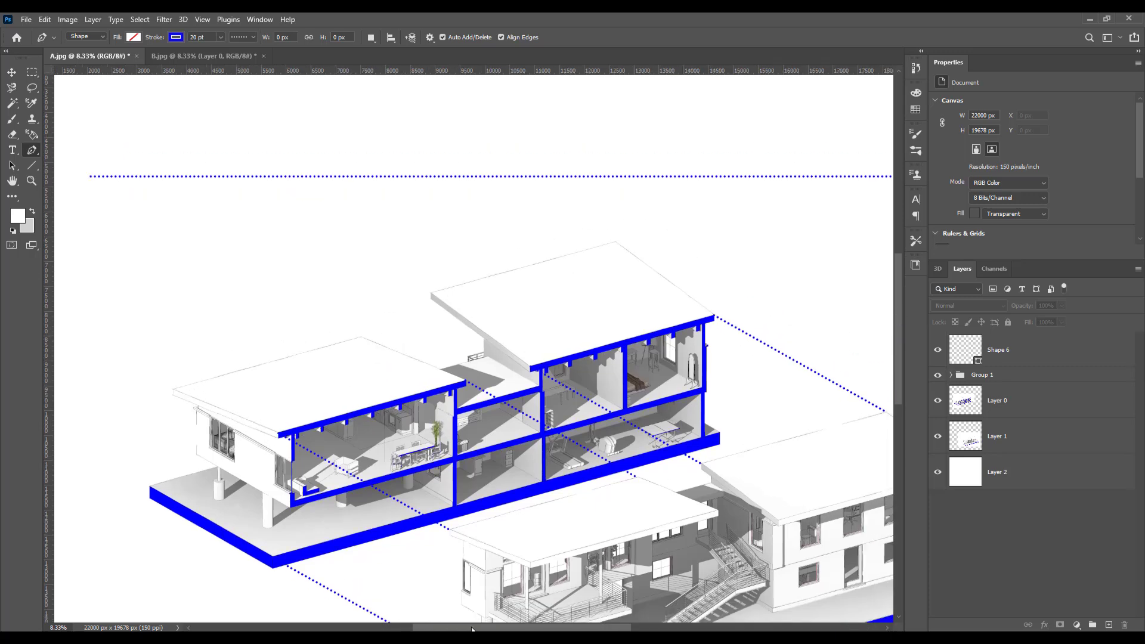
left_click(676, 387)
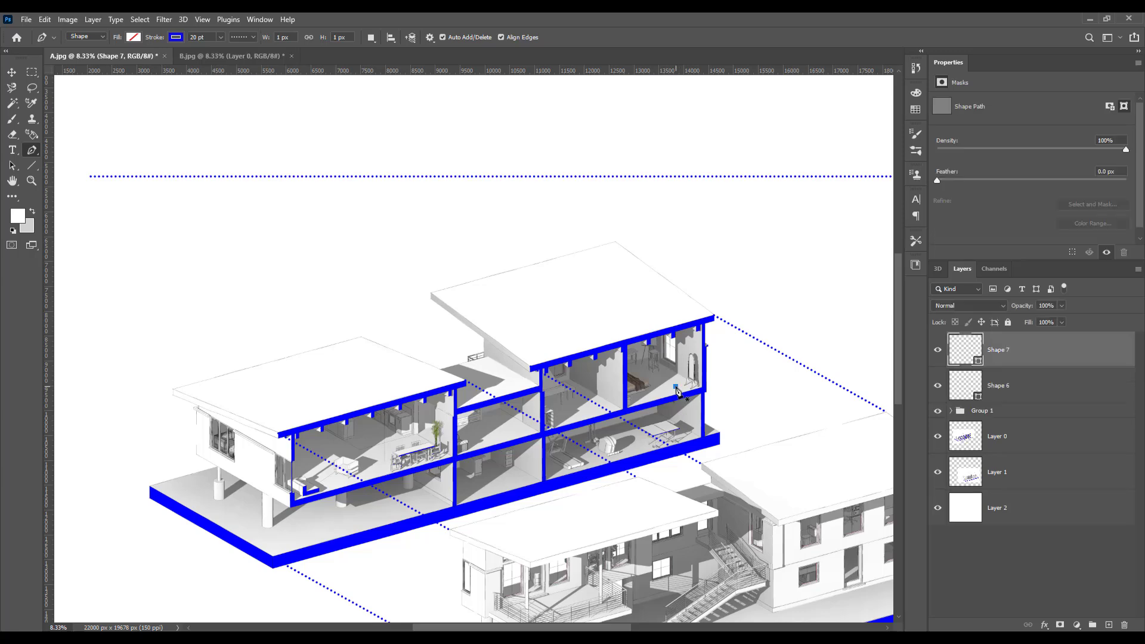
left_click(677, 177)
left_click(1071, 579)
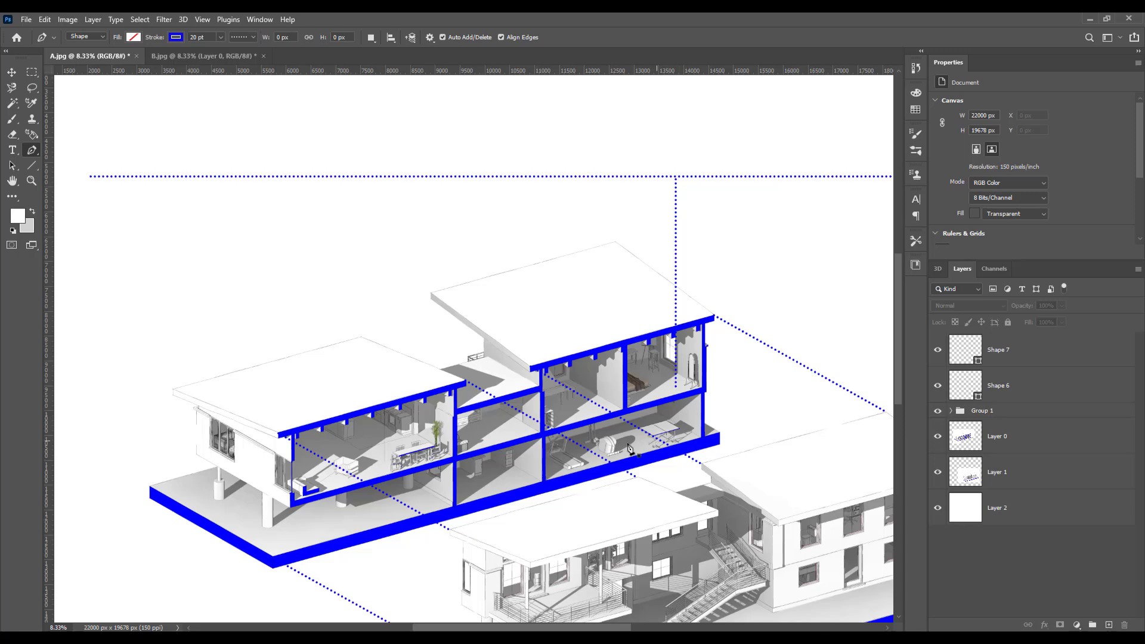
Draw three vertical dotted leader lines up to the guide from the other upper bedroom, the gym level and the middle section's upper room
left_click(570, 417)
left_click(559, 177, "shift")
key("Escape")
left_click(628, 453)
left_click(626, 177, "shift")
key("Escape")
left_click(498, 430)
left_click(492, 177, "shift")
key("Escape")
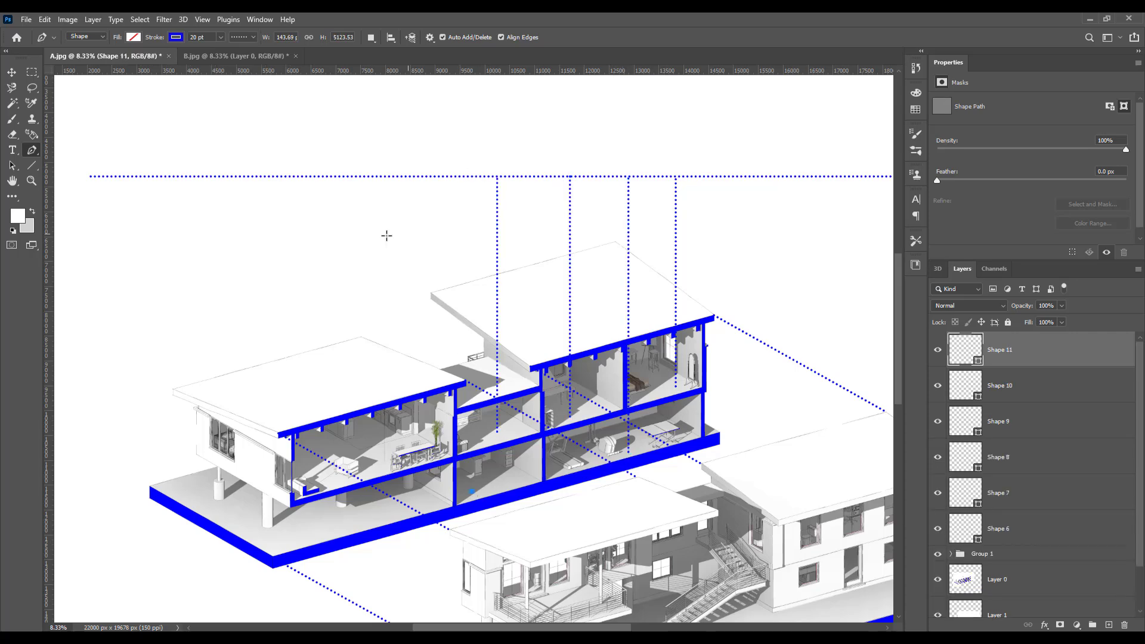
Draw four vertical dotted leader lines between the guide and the middle section's lower room, the living area, the kitchen and the space beneath them
left_click(472, 177)
left_click(472, 489, "shift")
key("Escape")
left_click(322, 177)
left_click(322, 477, "shift")
key("Escape")
left_click(370, 430)
left_click(370, 177, "shift")
key("Escape")
left_click(421, 506)
left_click(422, 177, "shift")
key("Escape")
Delete the Shape 6 layer holding the horizontal guide line
left_click_drag(900, 338, 901, 289)
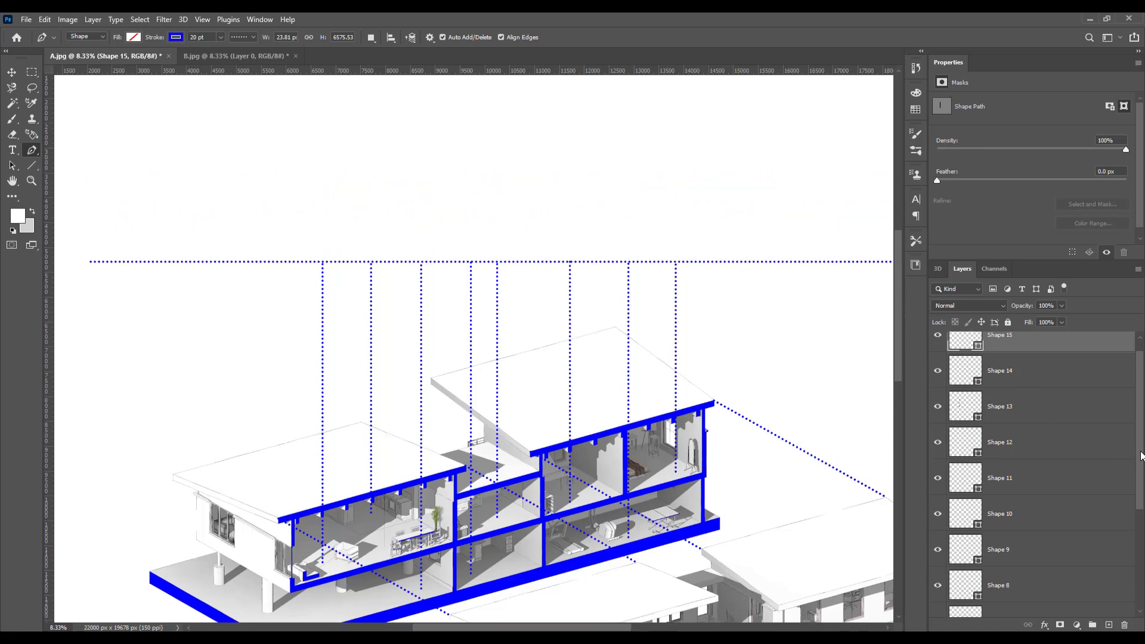
left_click_drag(1140, 412, 1140, 498)
left_click(1044, 483)
left_click_drag(1044, 481, 1125, 625)
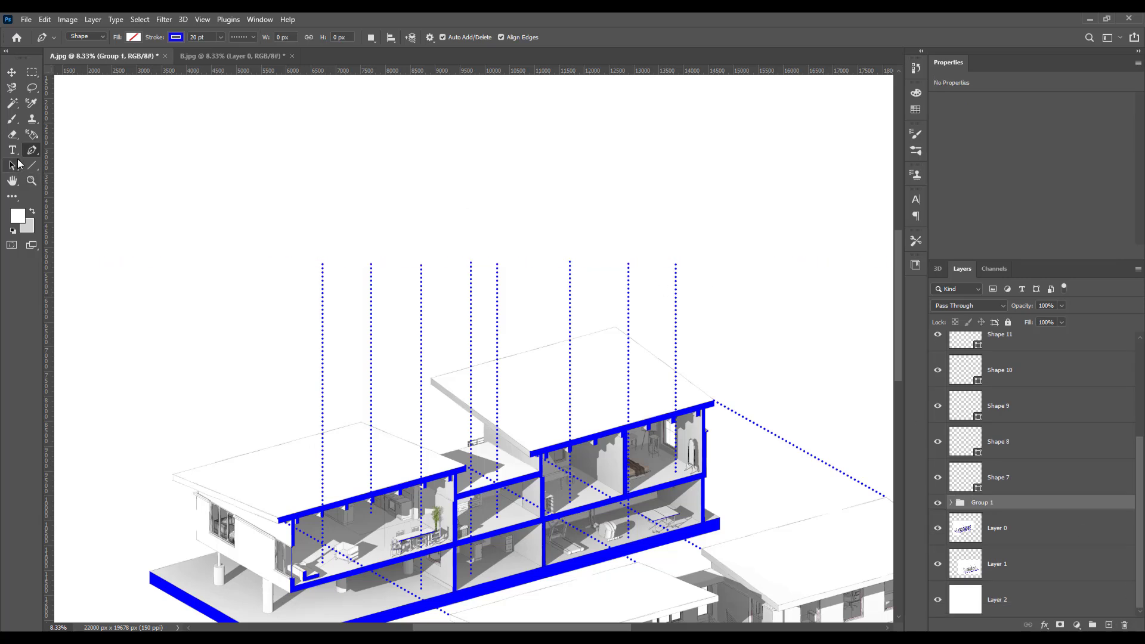
Add a left-aligned KITCHEN text label in Calibri Regular 169 pt, coloured blue (0000ff), above the leader lines
left_click(10, 154)
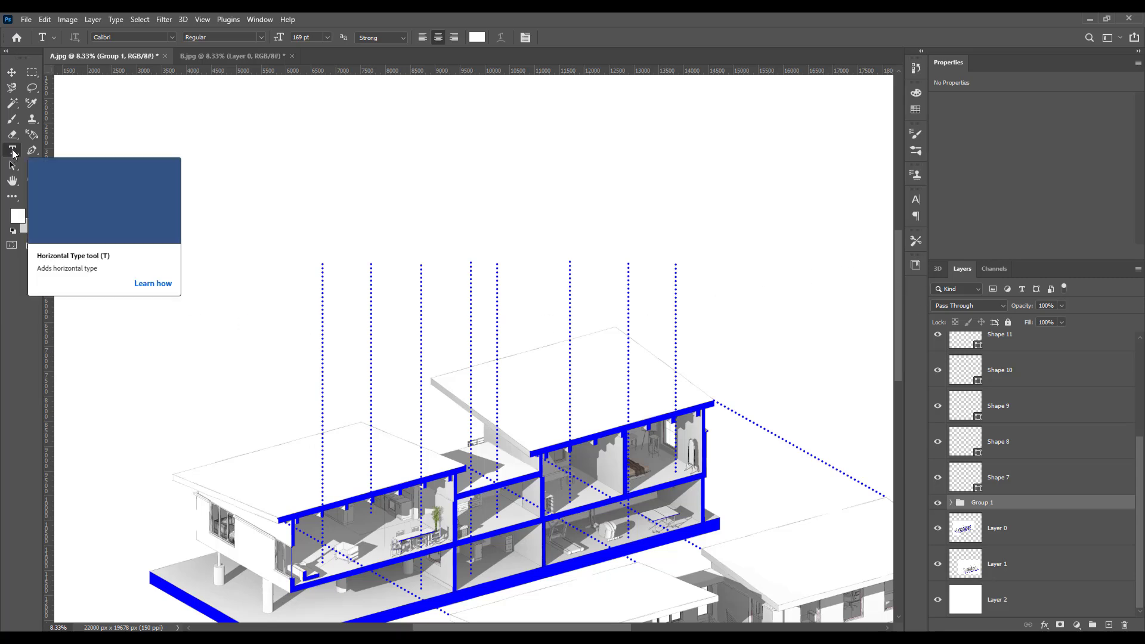
left_click_drag(271, 193, 389, 230)
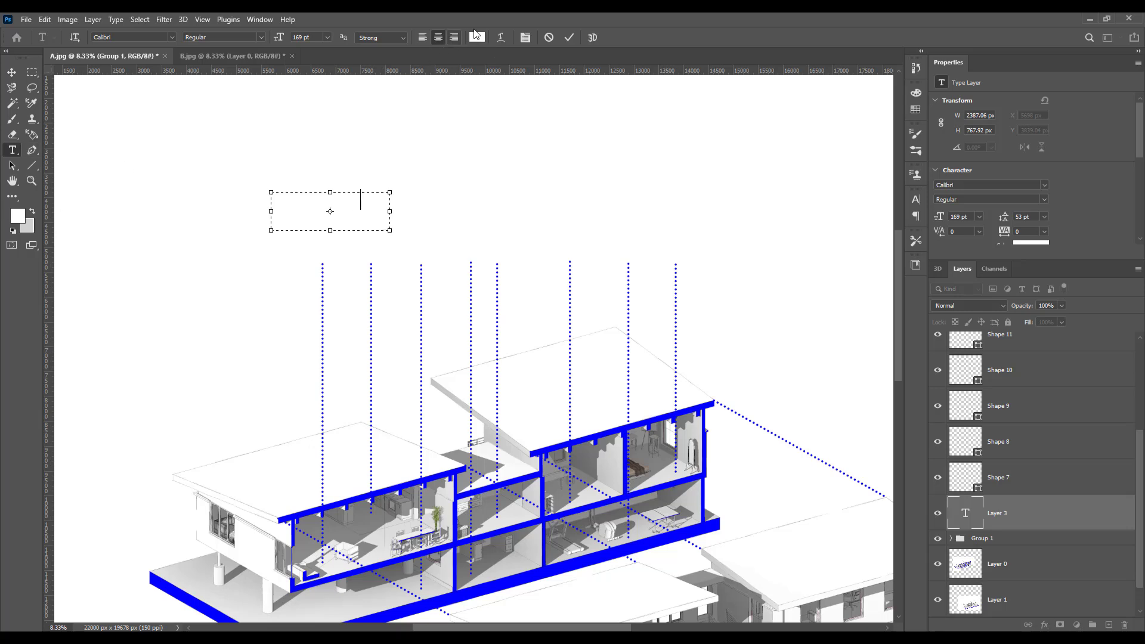
double_click(353, 201)
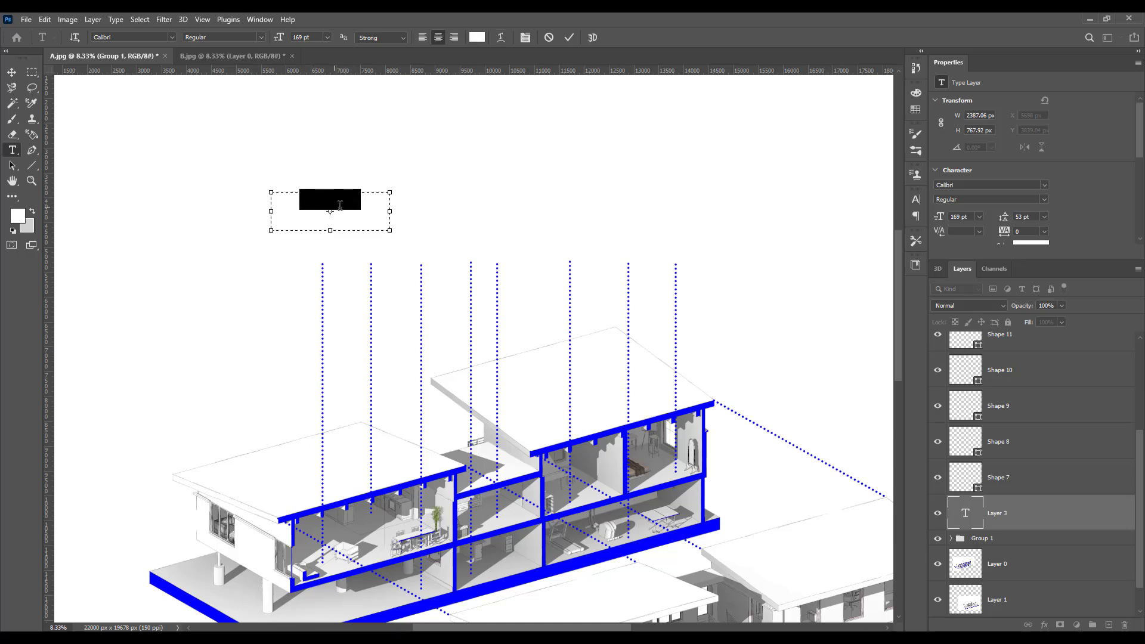
left_click(478, 37)
type("0000ff")
key("Return")
left_click(1026, 518)
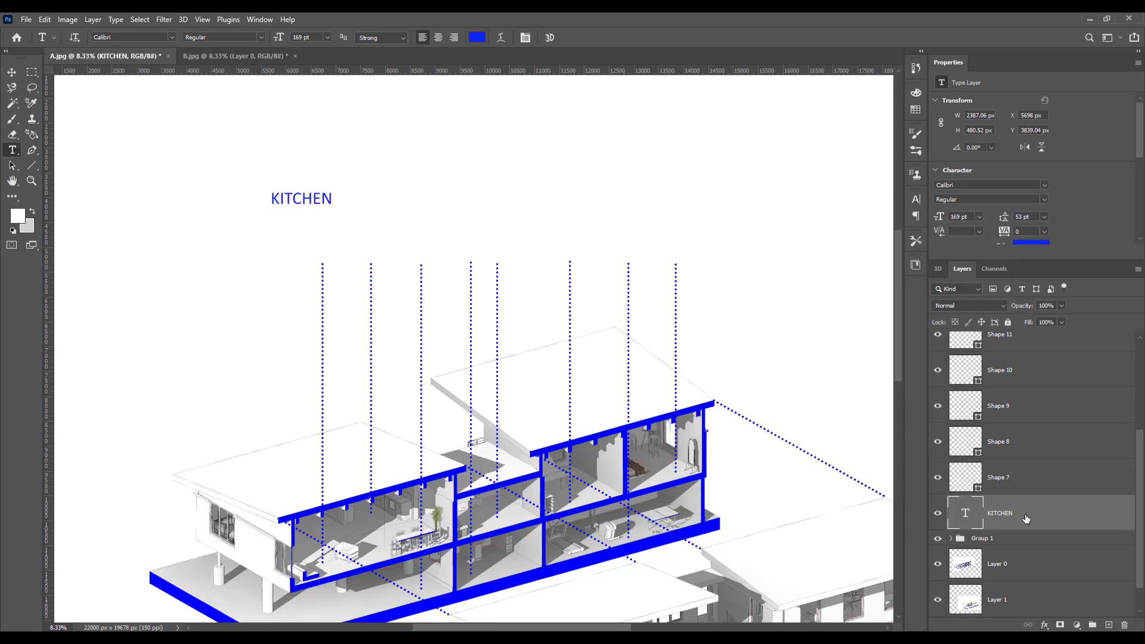
Rotate the KITCHEN label to -90° so it reads vertically above the first leader line, and switch to the Move tool
key("ctrl+t")
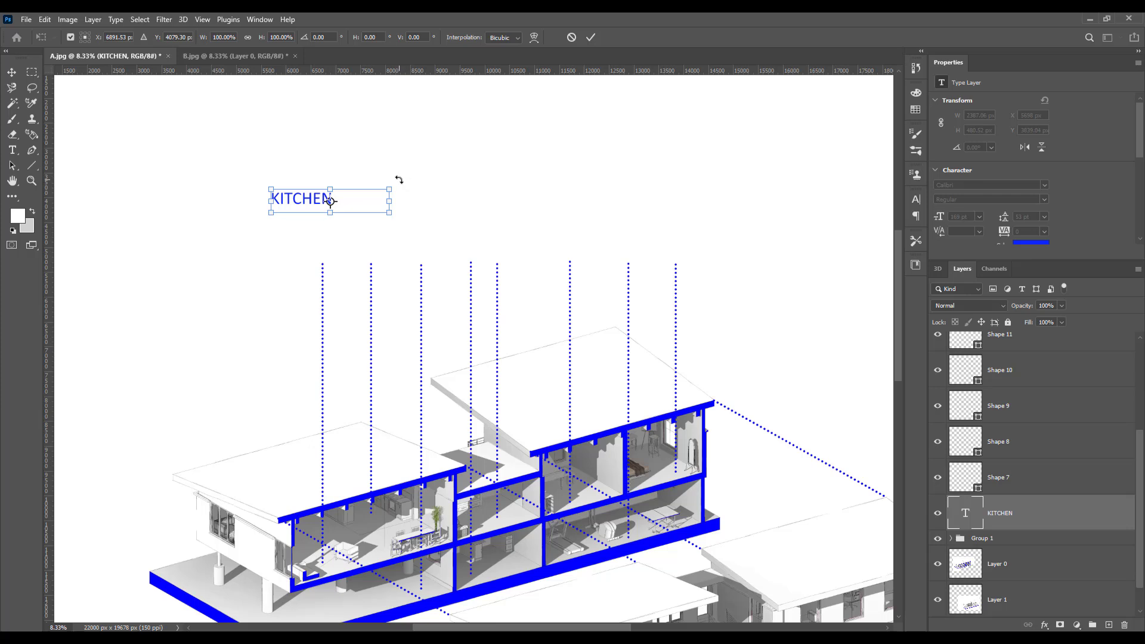
left_click_drag(399, 180, 304, 119)
key("Return")
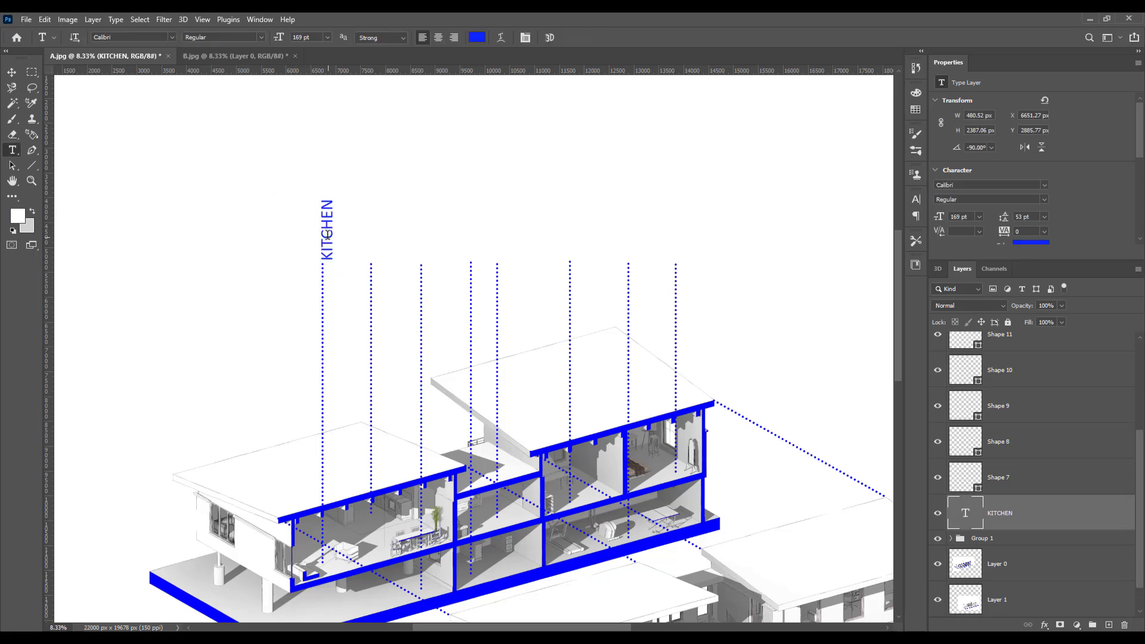
key("v")
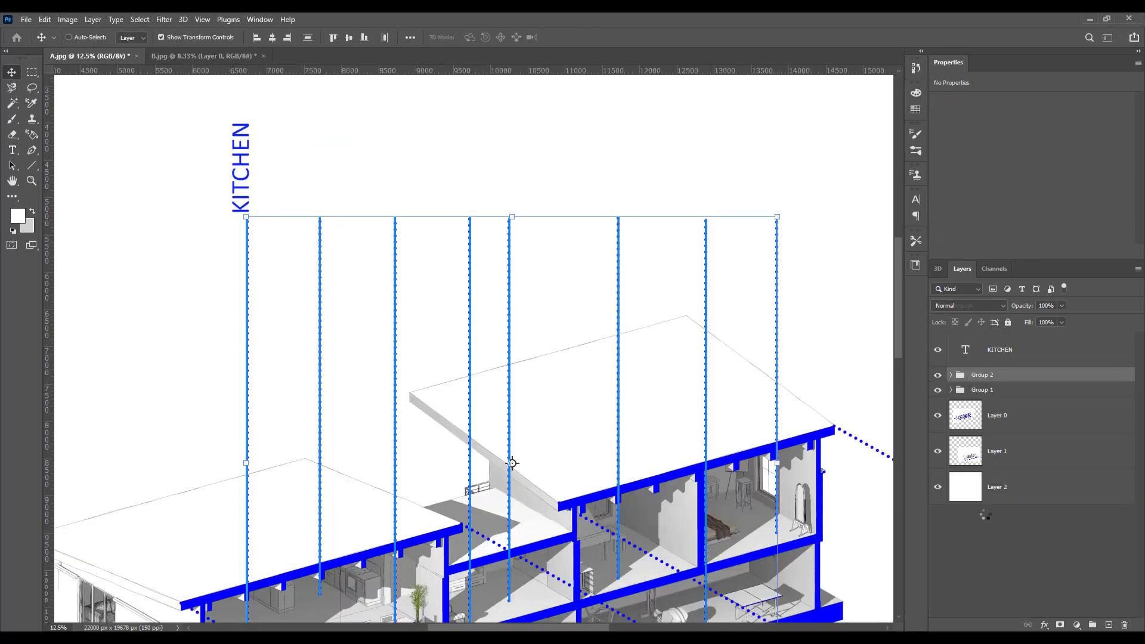
Scale the vertical KITCHEN label's width to 81.69% while keeping its height
left_click(1017, 350)
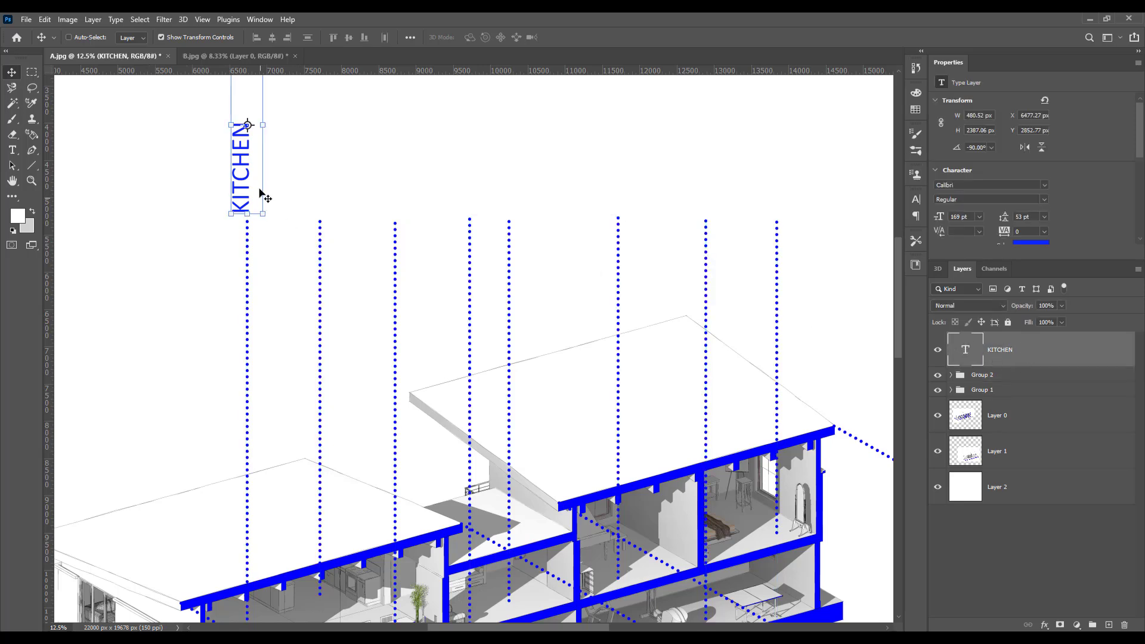
left_click_drag(262, 124, 263, 124)
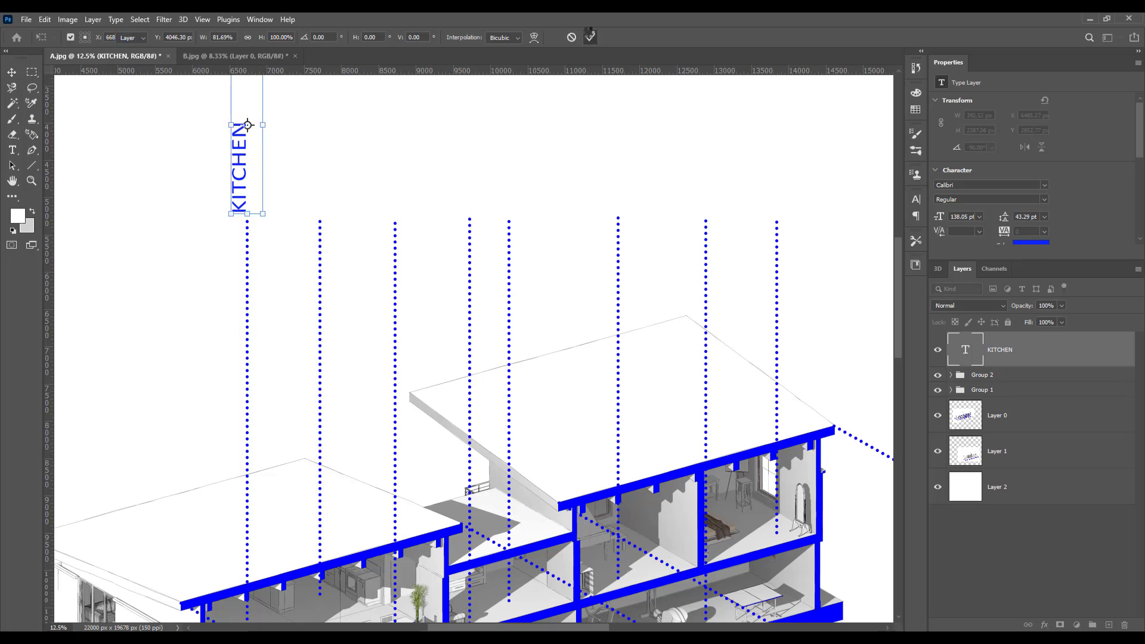
key("Return")
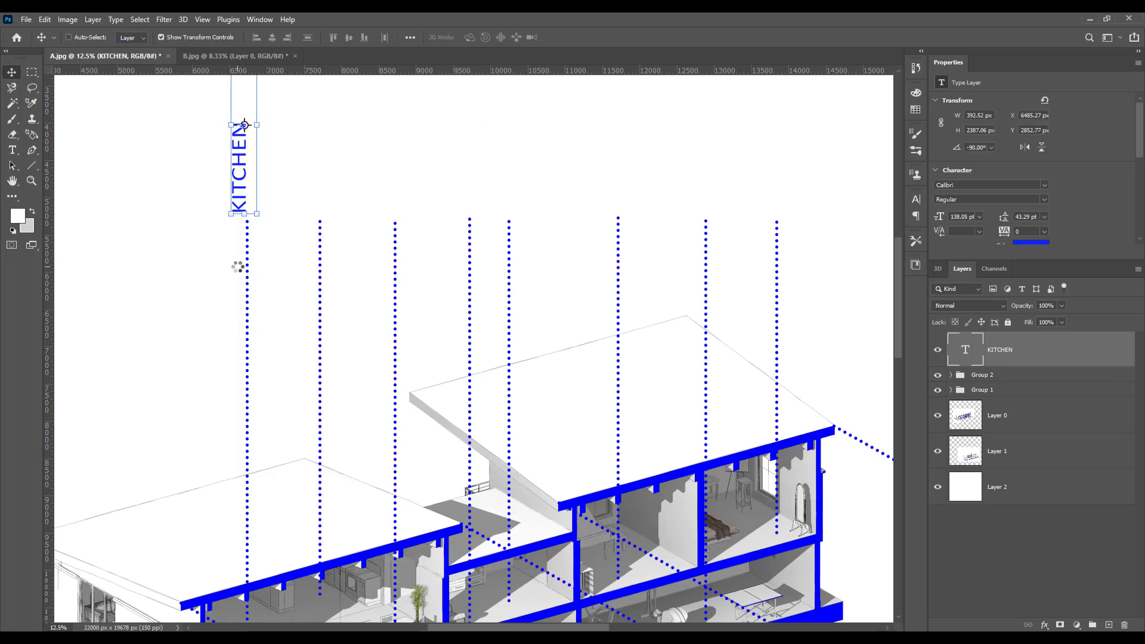
Duplicate the KITCHEN label and place one copy above each of the remaining seven vertical dotted leader lines
key("ctrl+j")
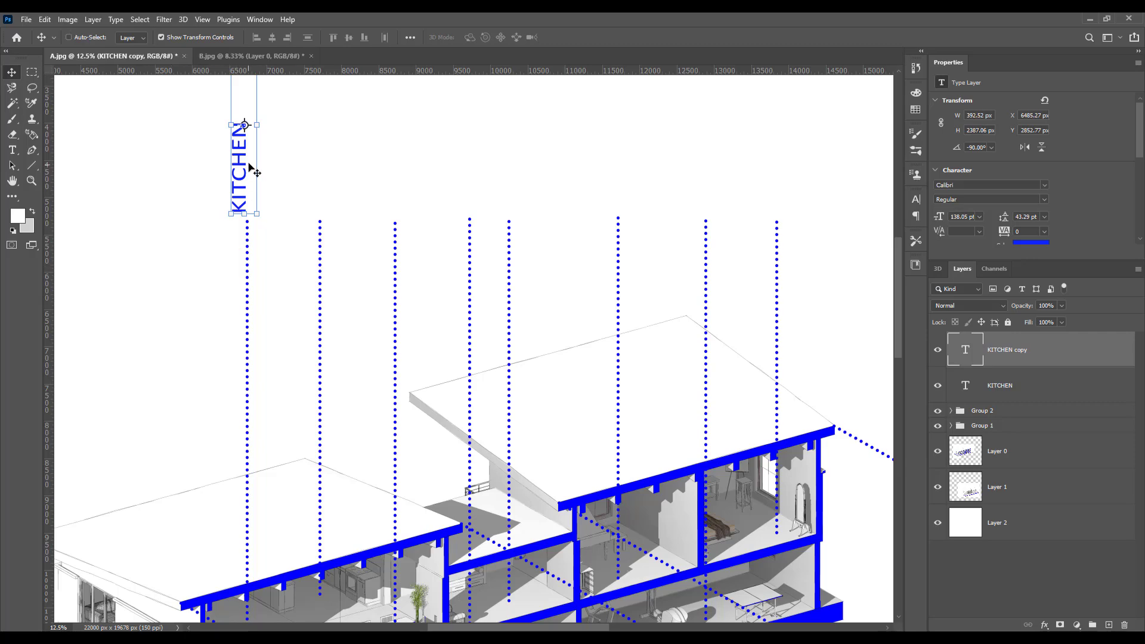
left_click_drag(255, 167, 331, 166, "ctrl")
left_click_drag(331, 167, 703, 173, "alt")
left_click_drag(703, 173, 769, 173, "alt")
Change the label copies above the two rightmost leader lines to Bedroom for the last line and GYM for the one before it
key("ctrl+minus")
key("t")
double_click(673, 215)
type("Bedroom")
double_click(628, 221)
type("GYM")
key("ctrl+Return")
Change the next three label copies, going leftwards from GYM, to Playroom, Entrance and Office
double_click(568, 215)
type("Playroom")
key("ctrl+Return")
double_click(494, 215)
type("Entrance")
key("ctrl+Return")
double_click(471, 214)
type("Office")
key("ctrl+Return")
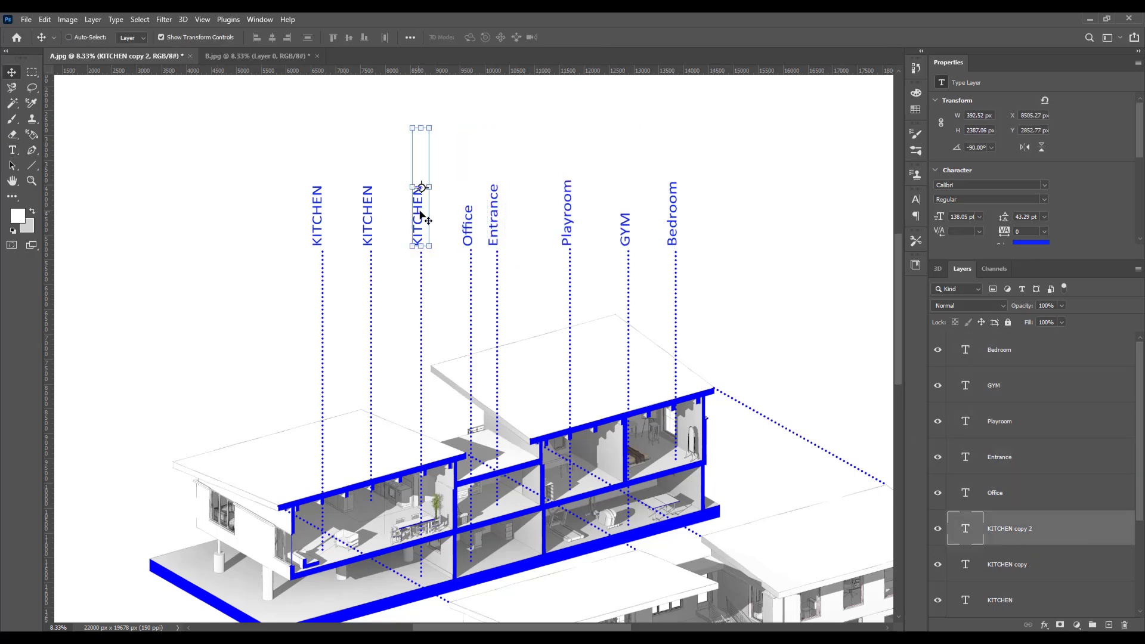
Change the label above the third leader line to Parking and the first one to Living room, leaving the second as KITCHEN
double_click(418, 215)
type("Parking")
key("ctrl+Return")
double_click(368, 216)
key("ctrl+Return")
double_click(317, 215)
type("Living room")
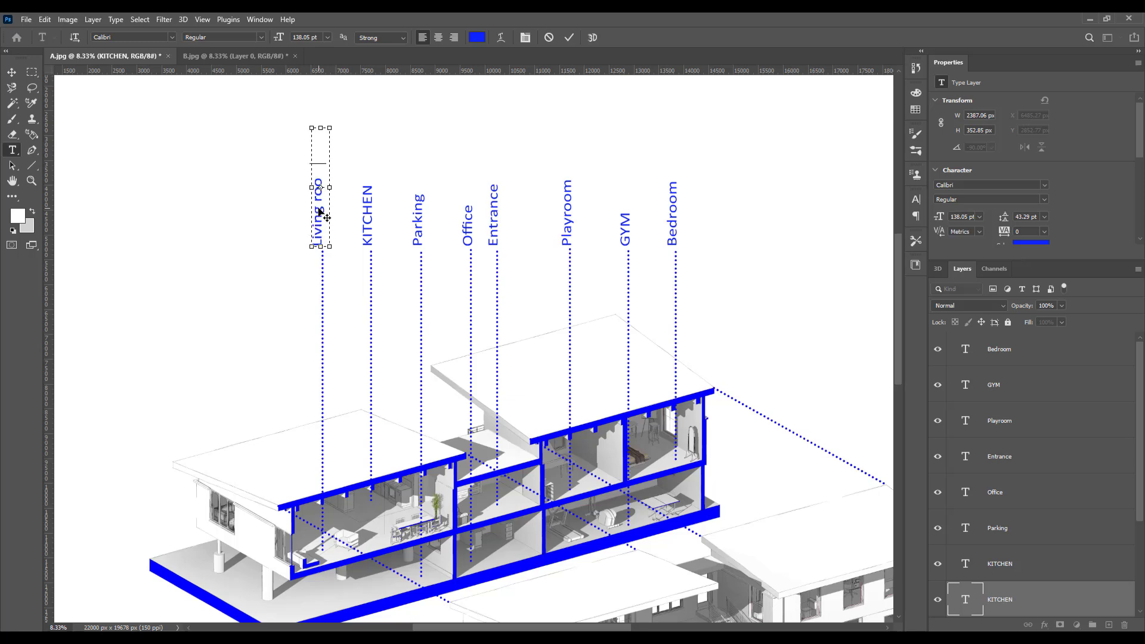
key("ctrl+Return")
Select the white background layer, Layer 2, and review the whole exploded section with its labels
key("alt+comma")
key("ctrl+minus")
key("ctrl+minus")
scroll(883, 353, "up", 3)
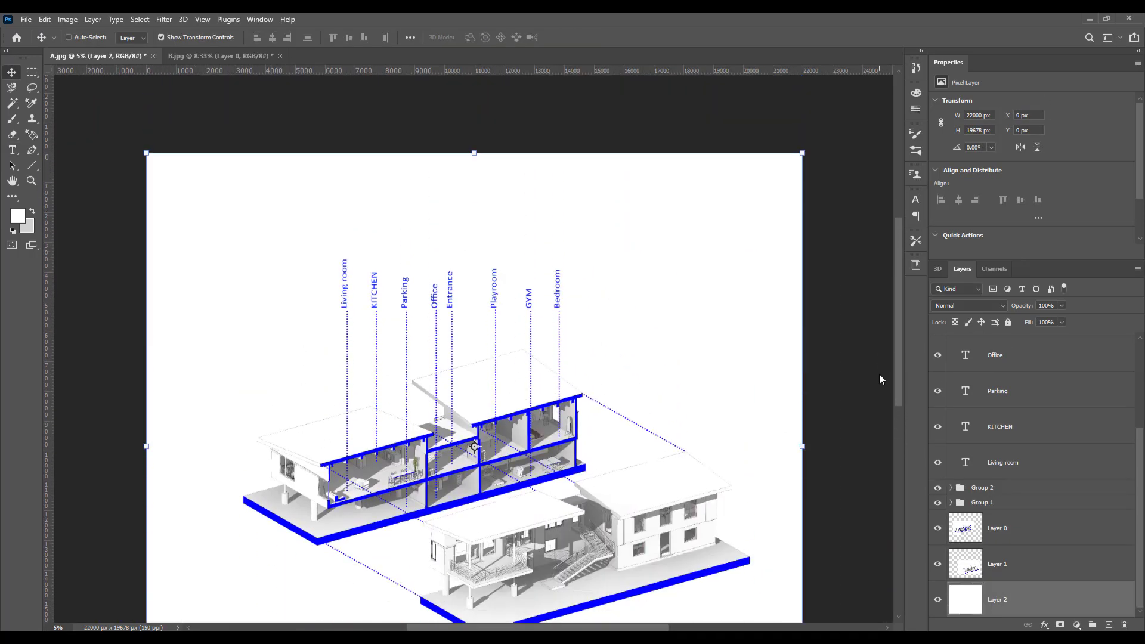
scroll(880, 370, "down", 3)
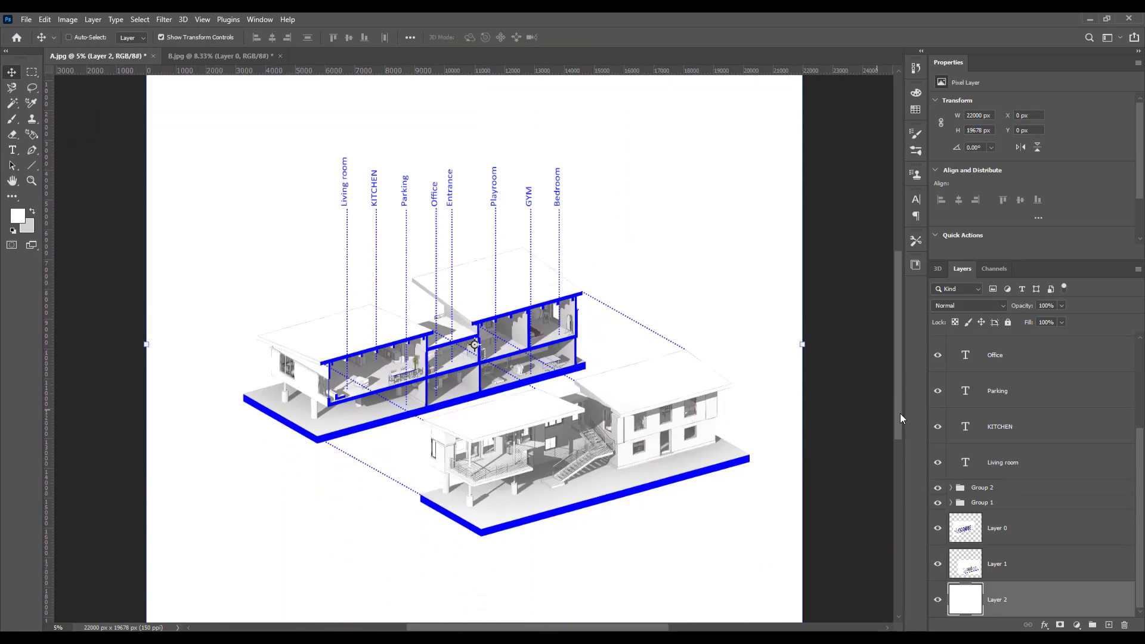